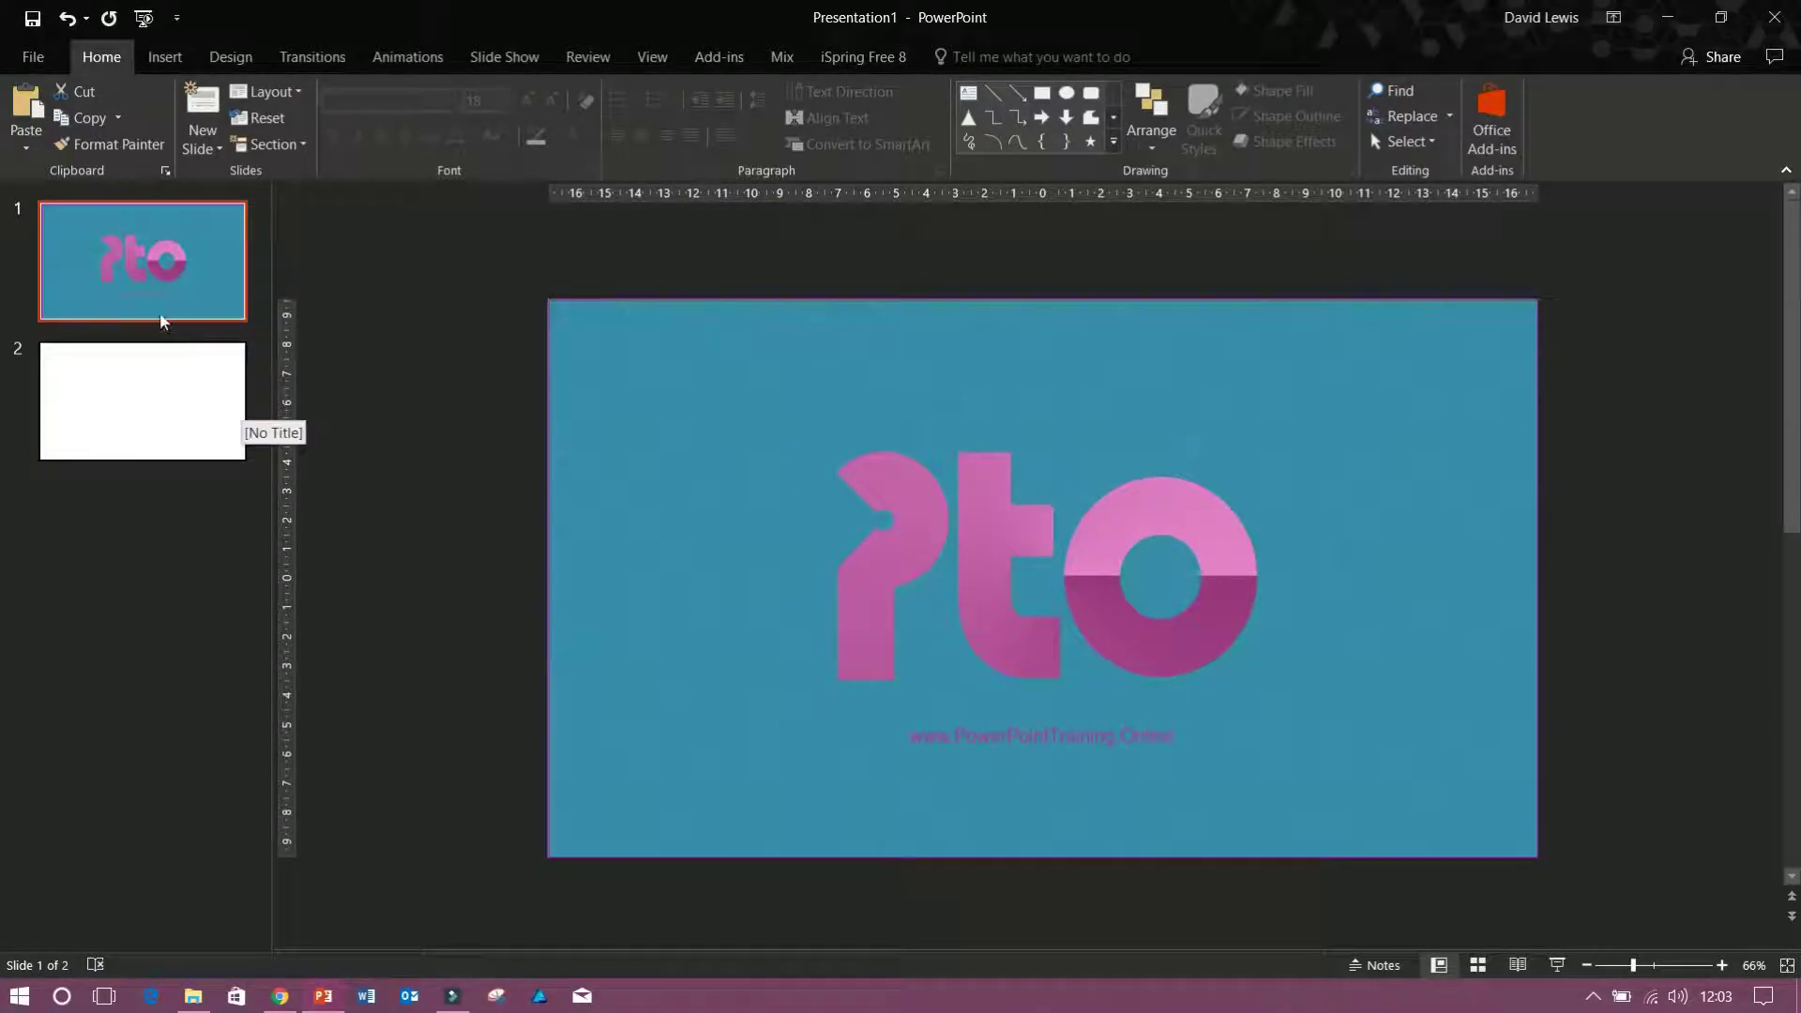
Step: Enter "Welcome" as the title of slide 2
{"action": "left_click", "coordinate": [192, 390]}
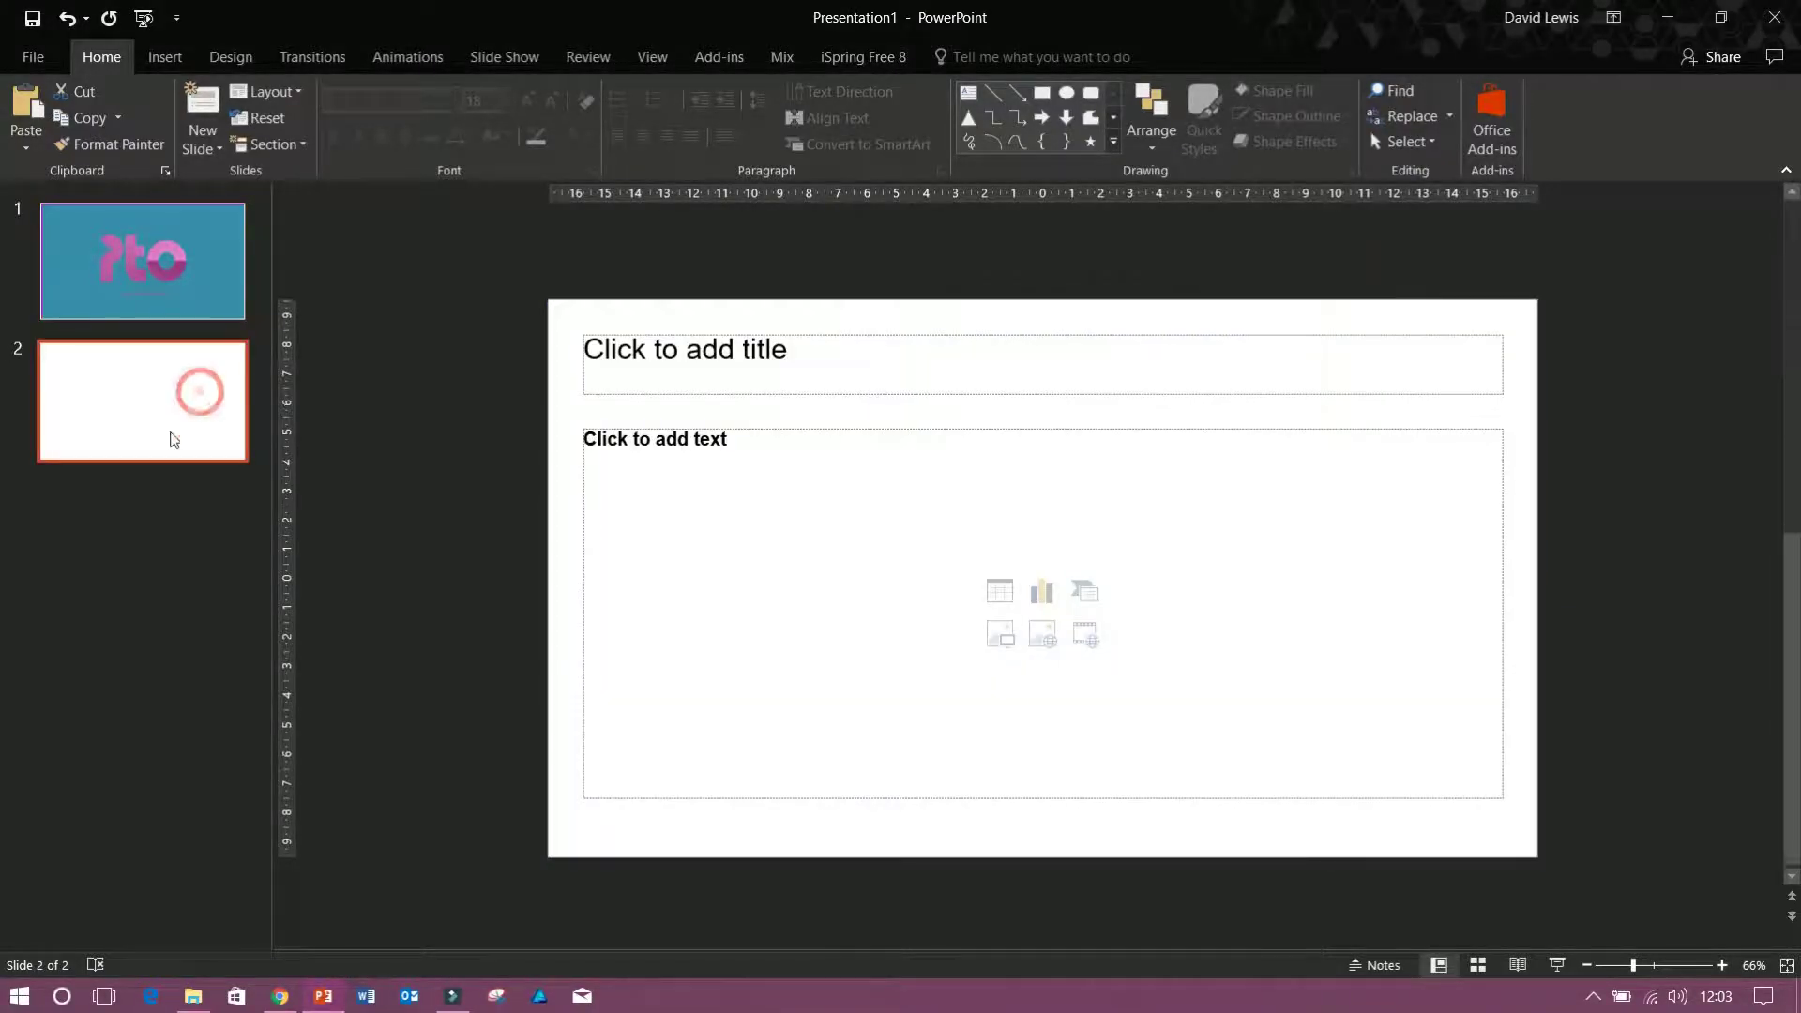
{"action": "left_click", "coordinate": [818, 387]}
{"action": "type", "text": "W"}
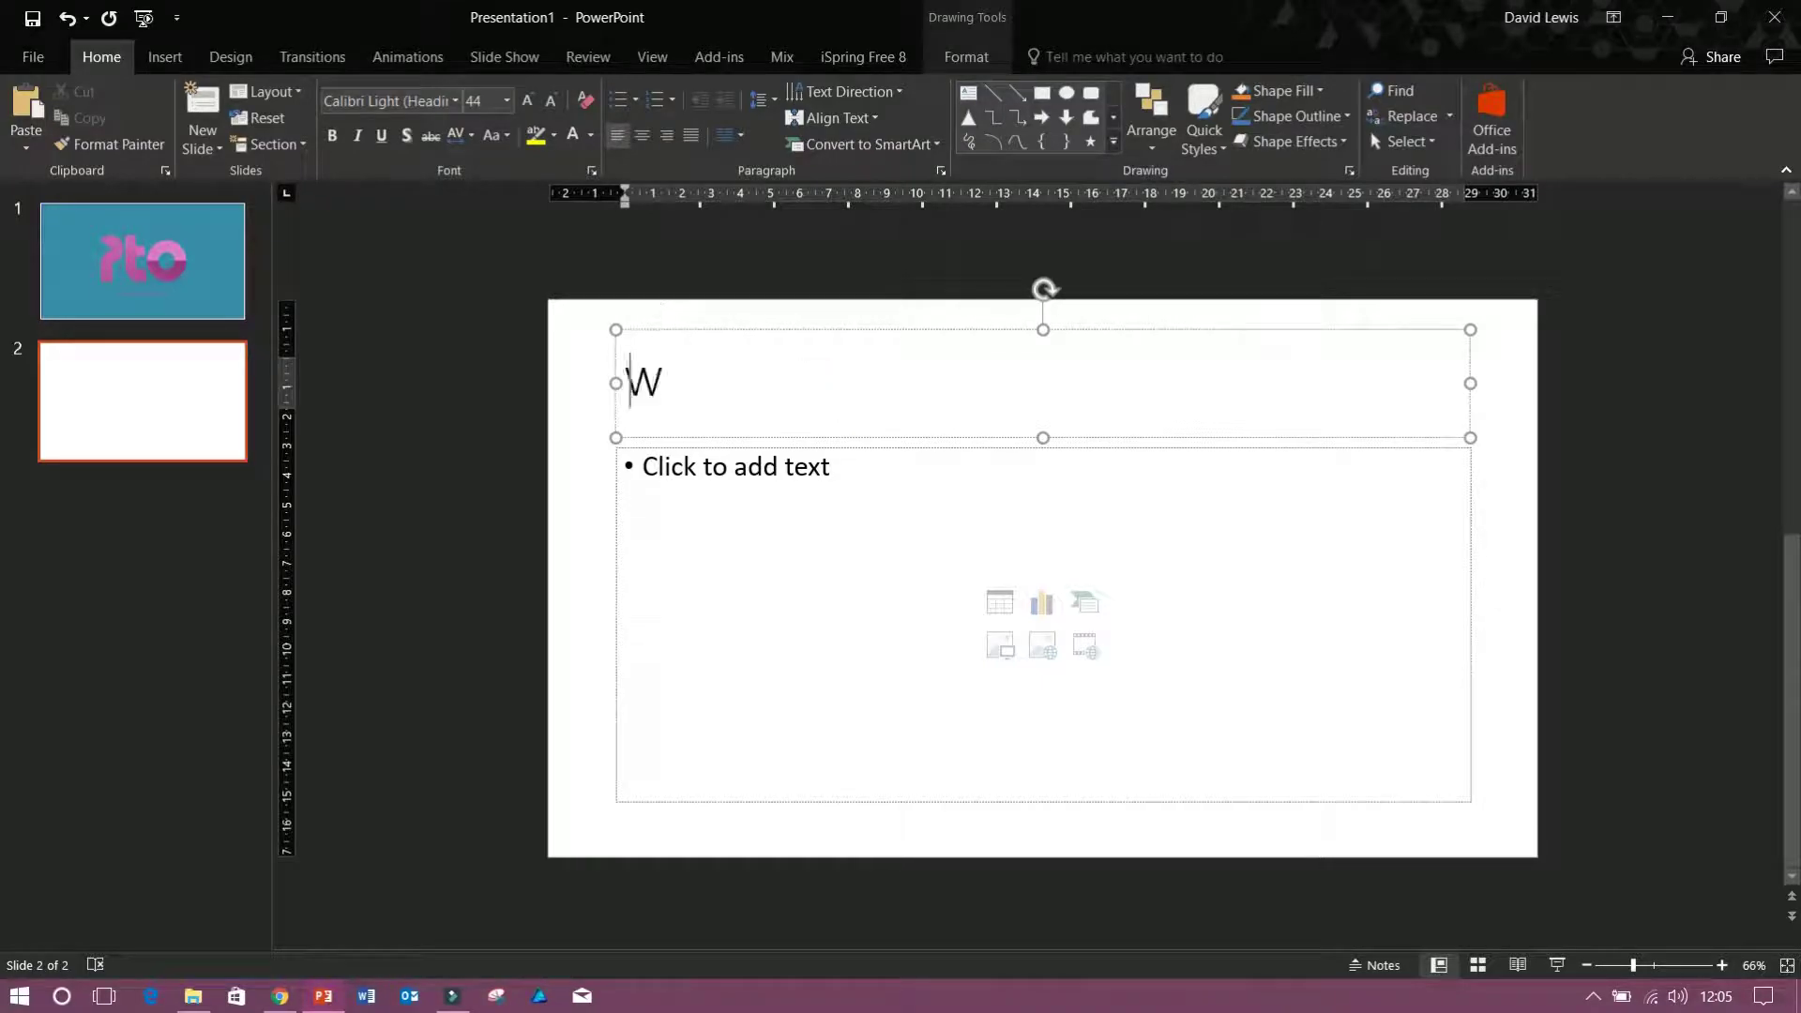
{"action": "type", "text": "elcoe"}
{"action": "key", "text": "BackSpace"}
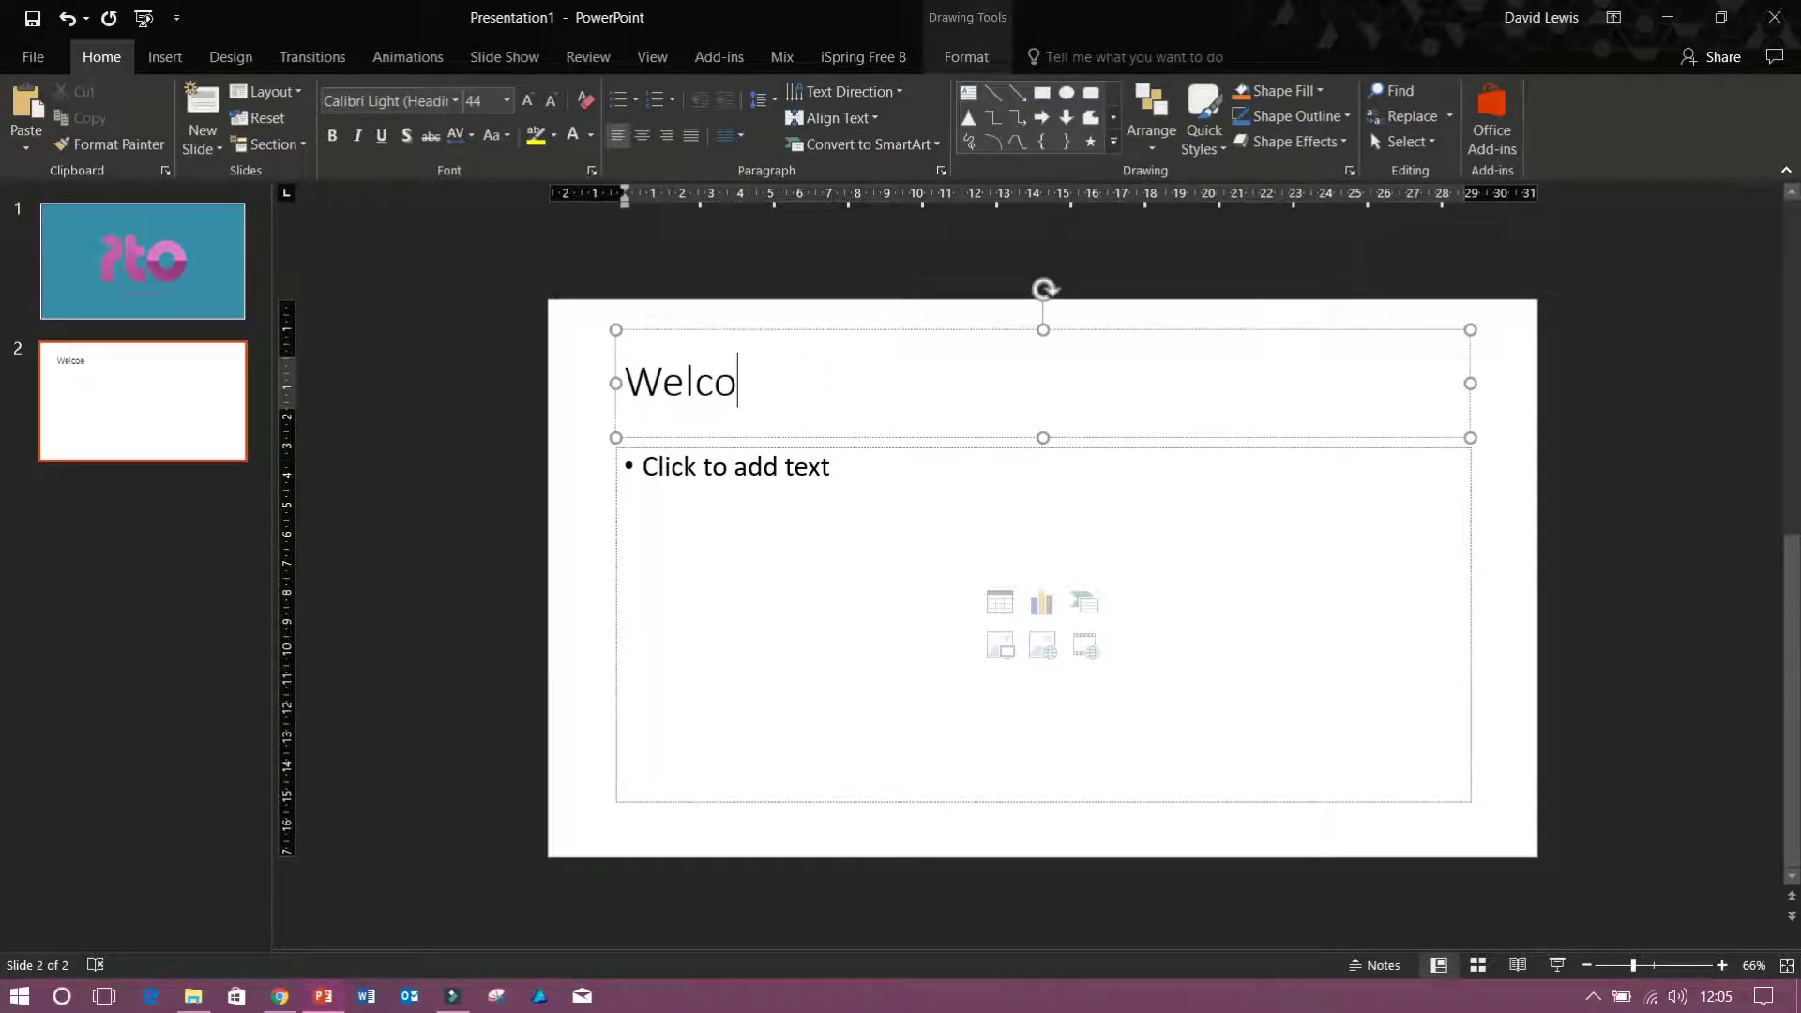
{"action": "type", "text": "me"}
{"action": "left_click", "coordinate": [384, 407]}
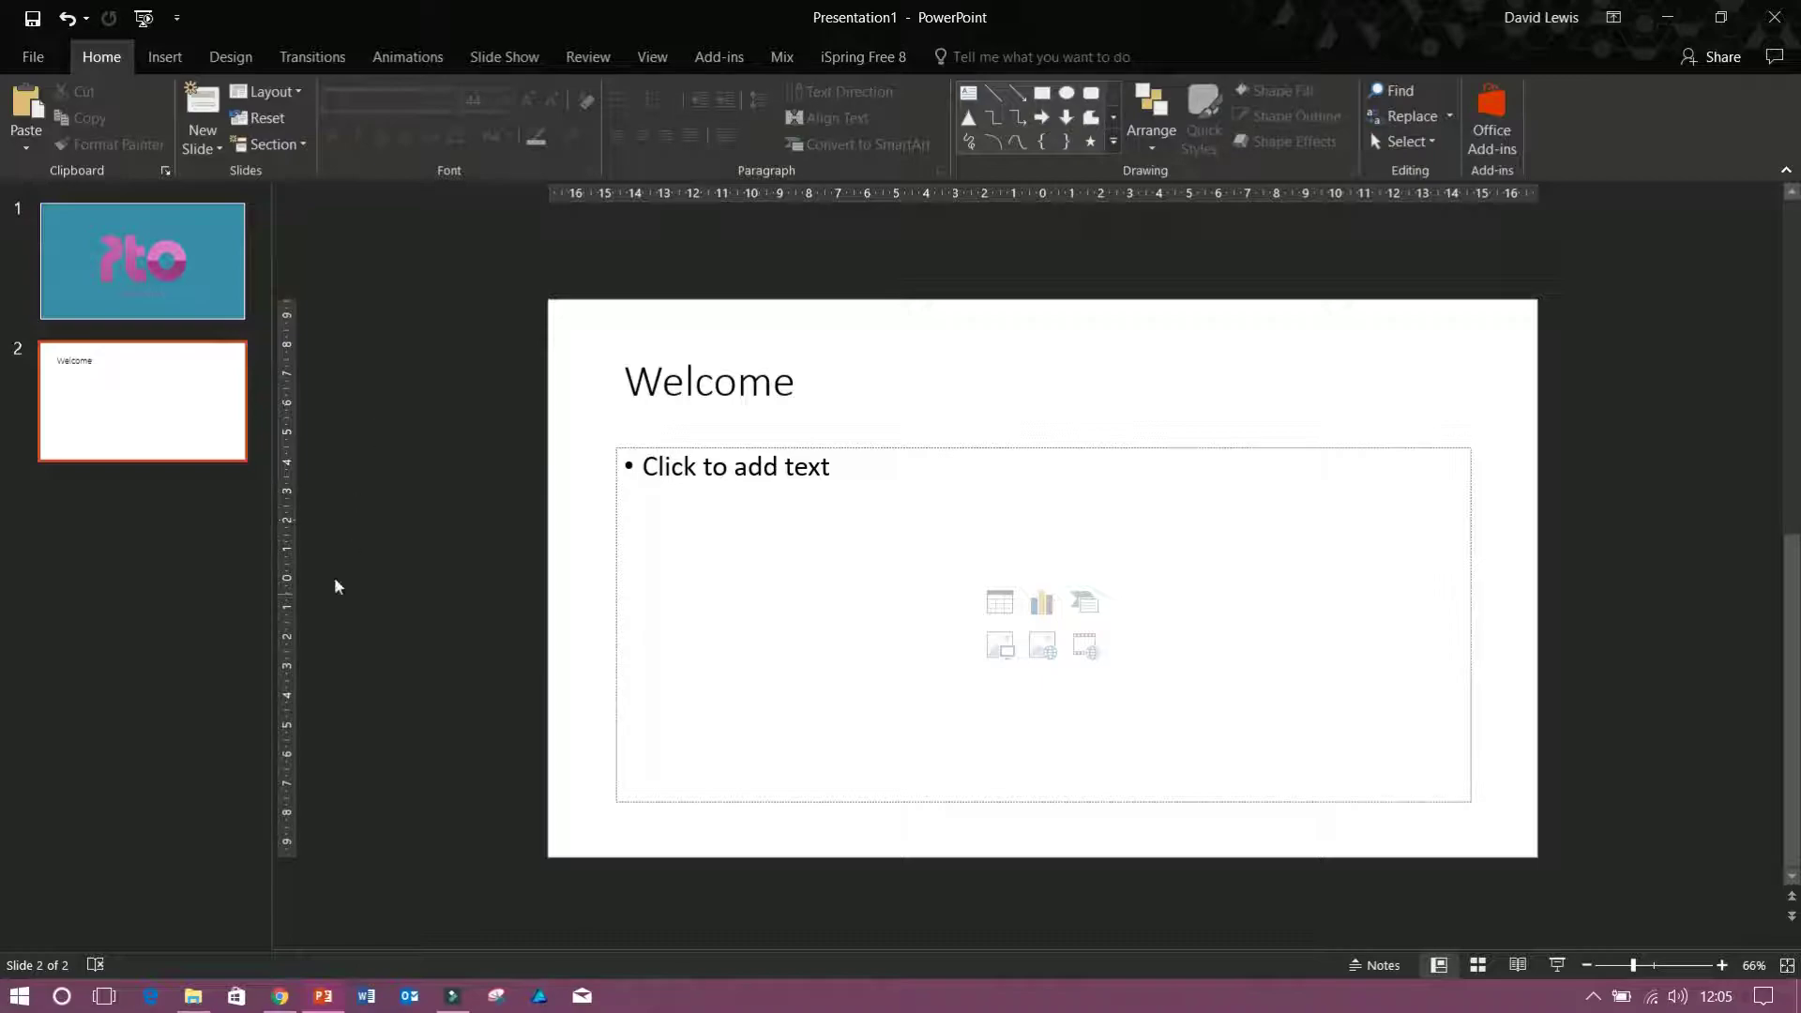
Step: Insert the sunset and rocky mountain photos from the PowerPoint Training Online folder onto the Welcome slide
{"action": "left_click", "coordinate": [194, 996]}
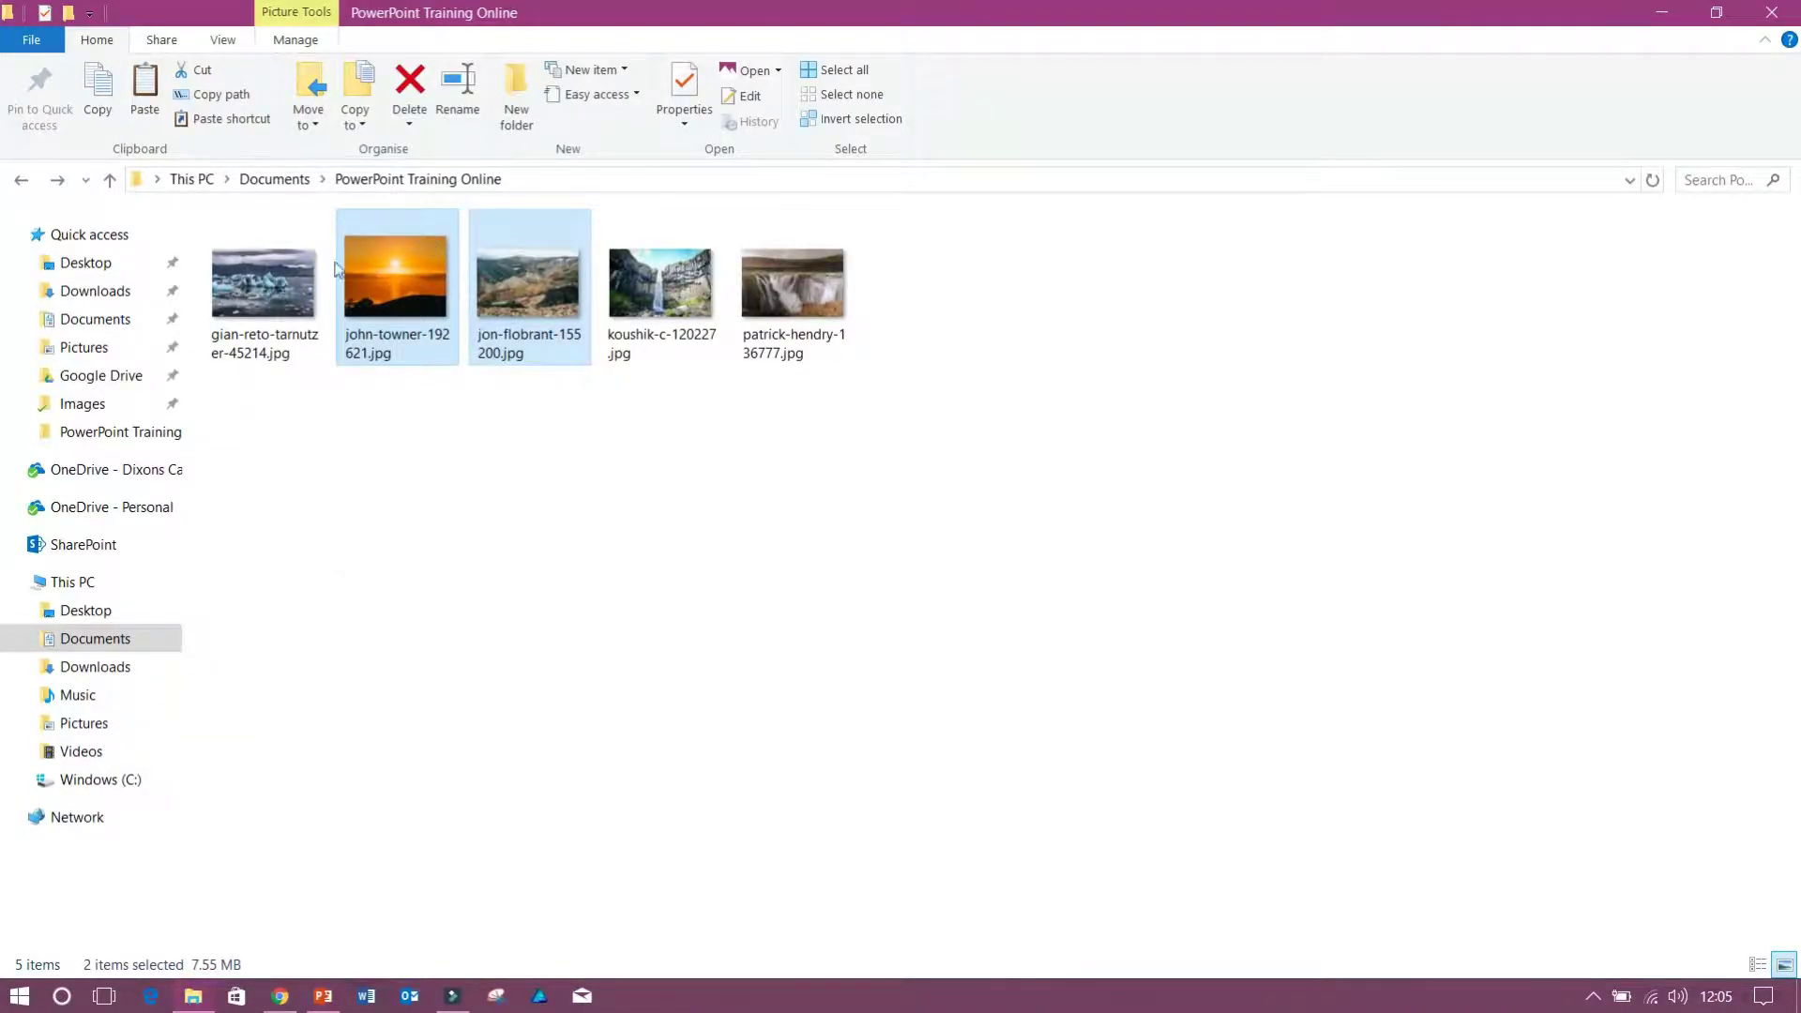
{"action": "left_click_drag", "start_coordinate": [395, 281], "coordinate": [678, 432]}
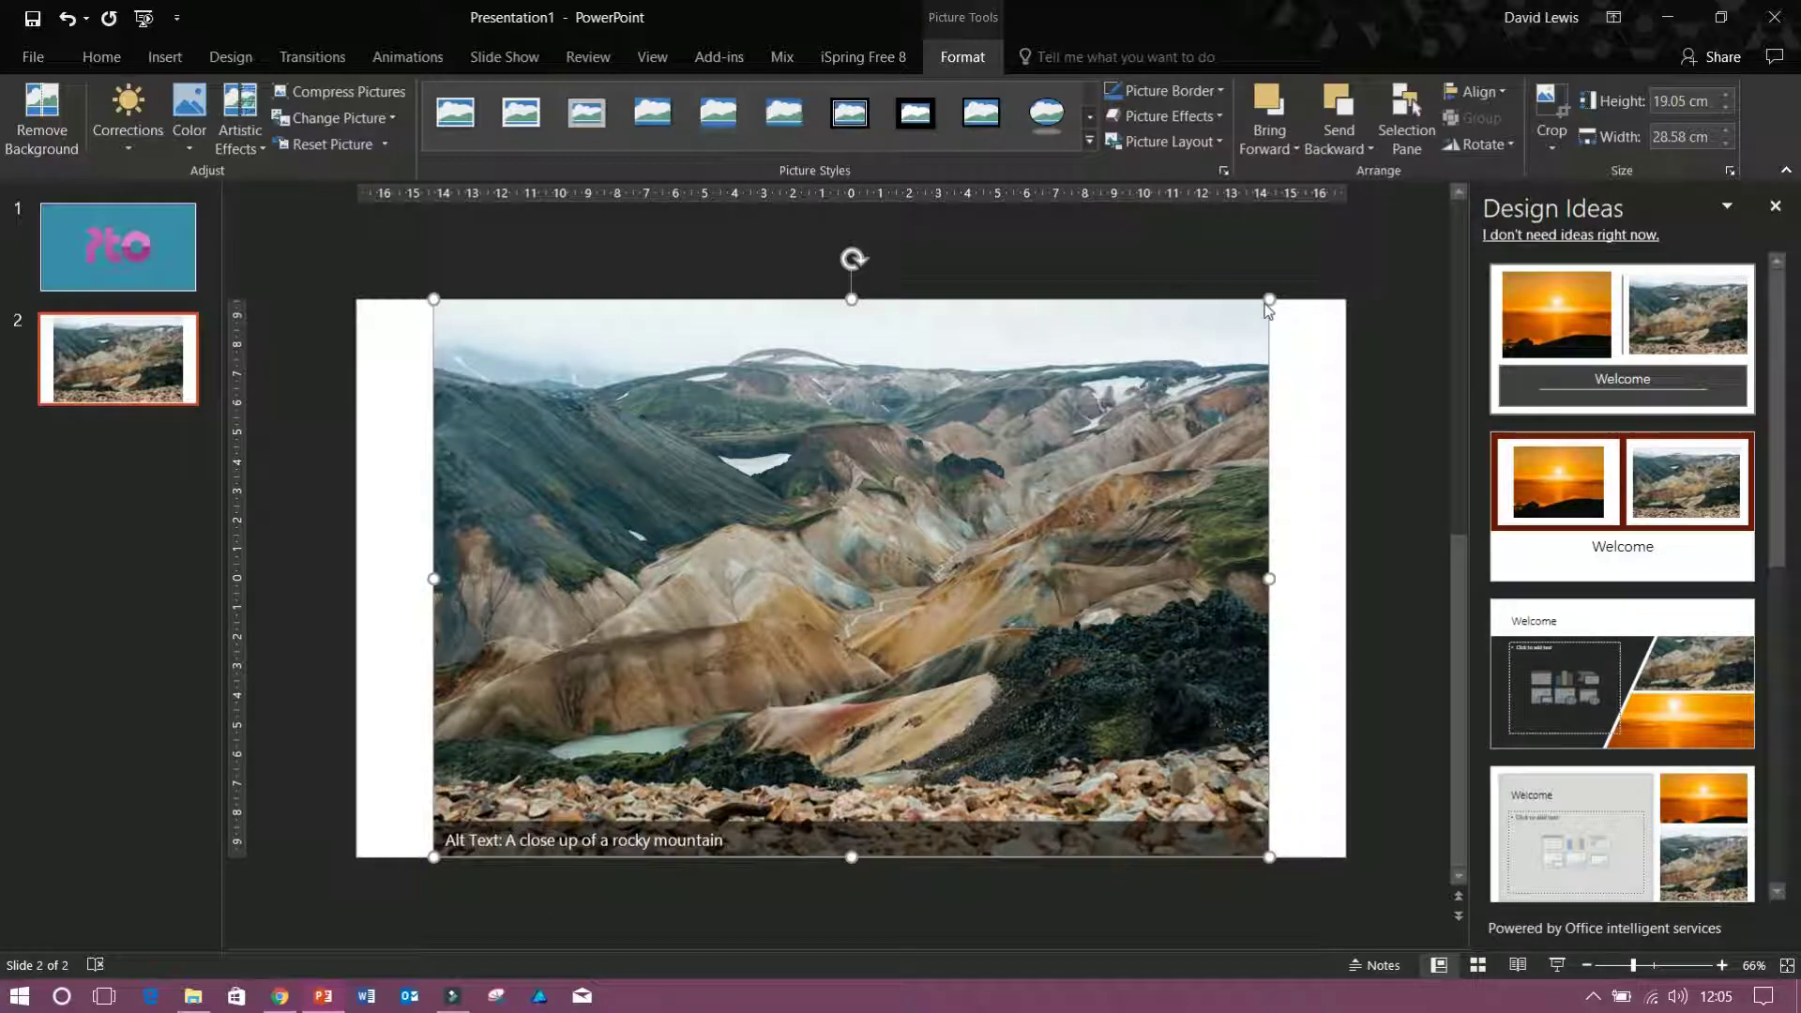
Step: Try the suggested two-photo design ideas in turn, ending on the grey text panel with the mountain photo above the sunset
{"action": "left_click", "coordinate": [1516, 379]}
{"action": "left_click", "coordinate": [1558, 484]}
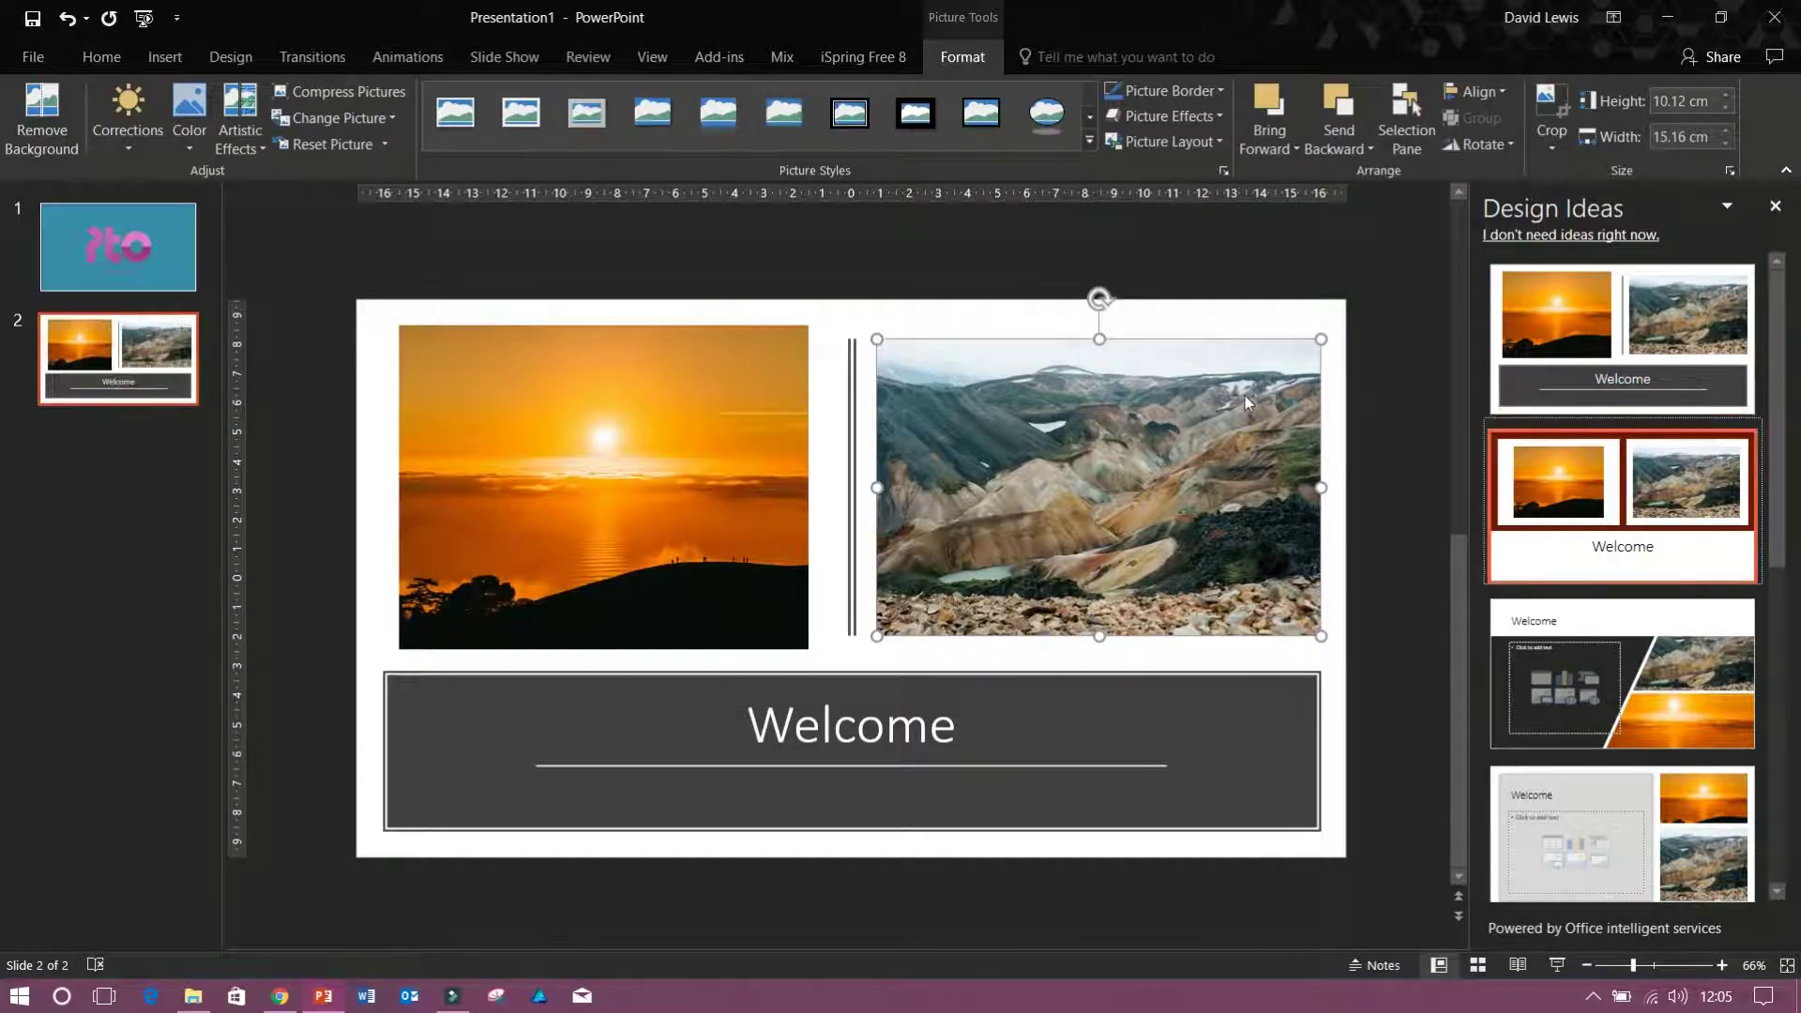
{"action": "key", "text": "Down"}
{"action": "key", "text": "Return"}
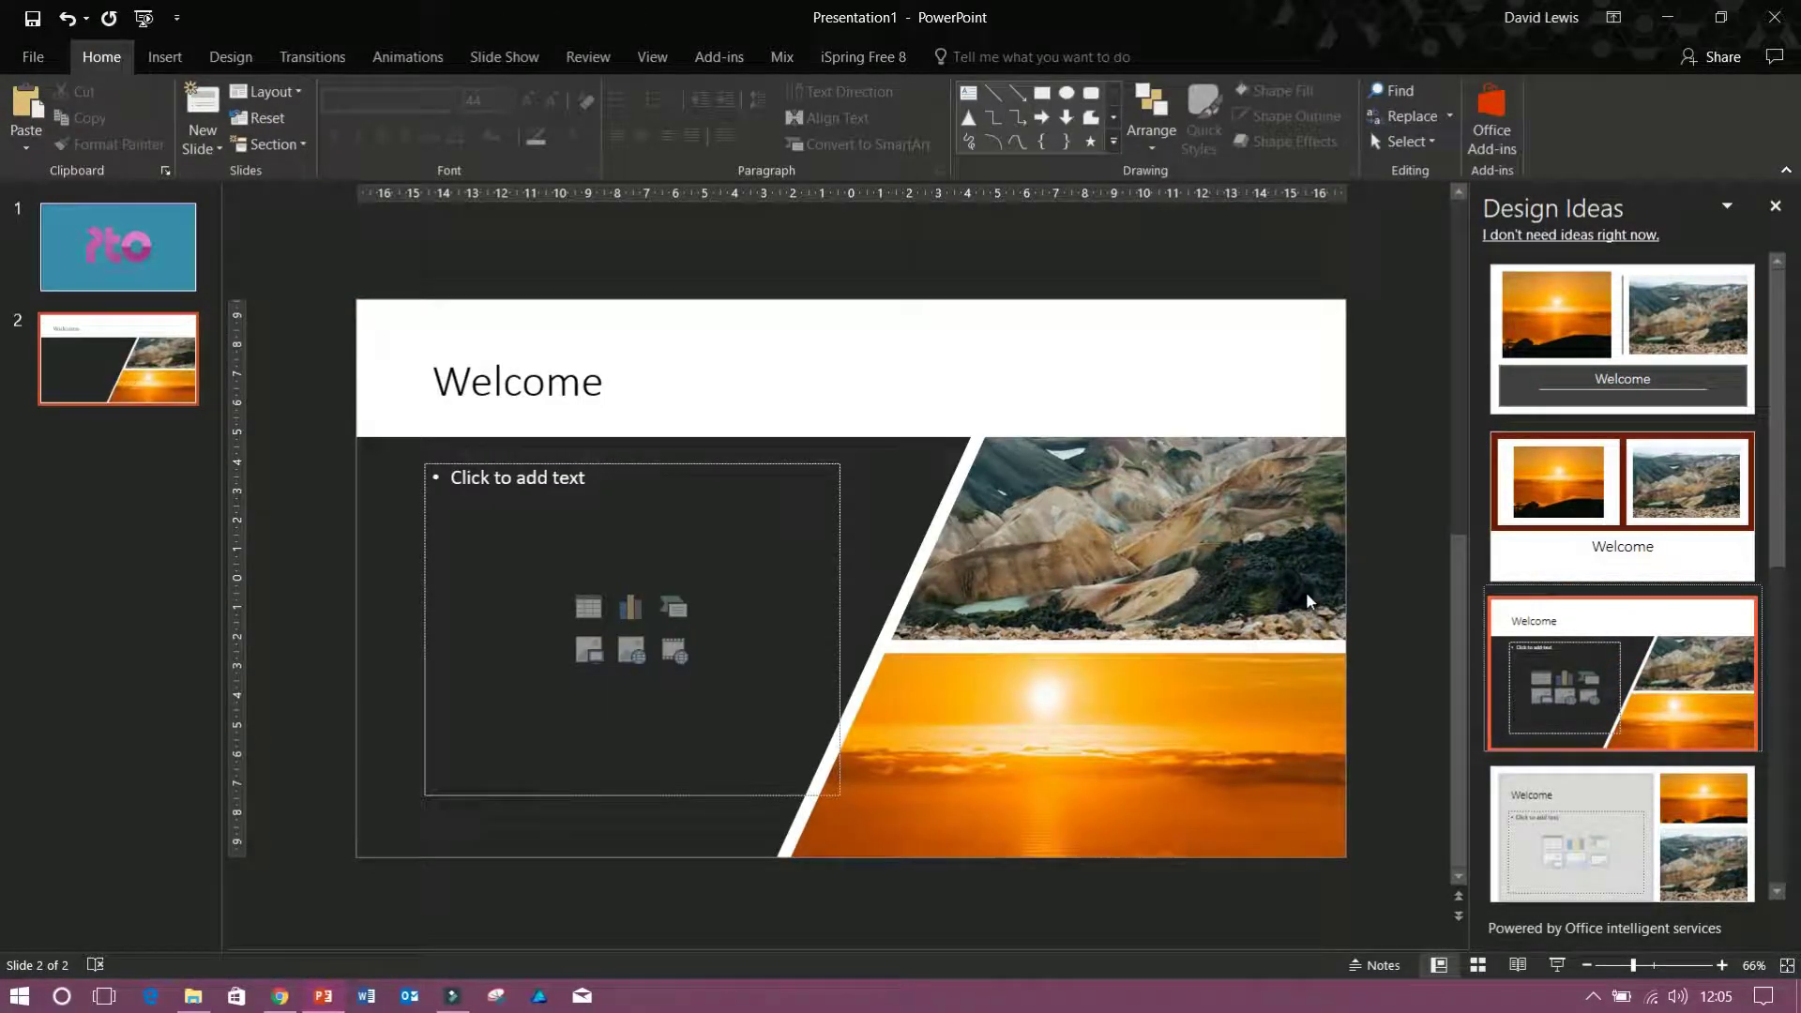
{"action": "key", "text": "Down"}
{"action": "key", "text": "Return"}
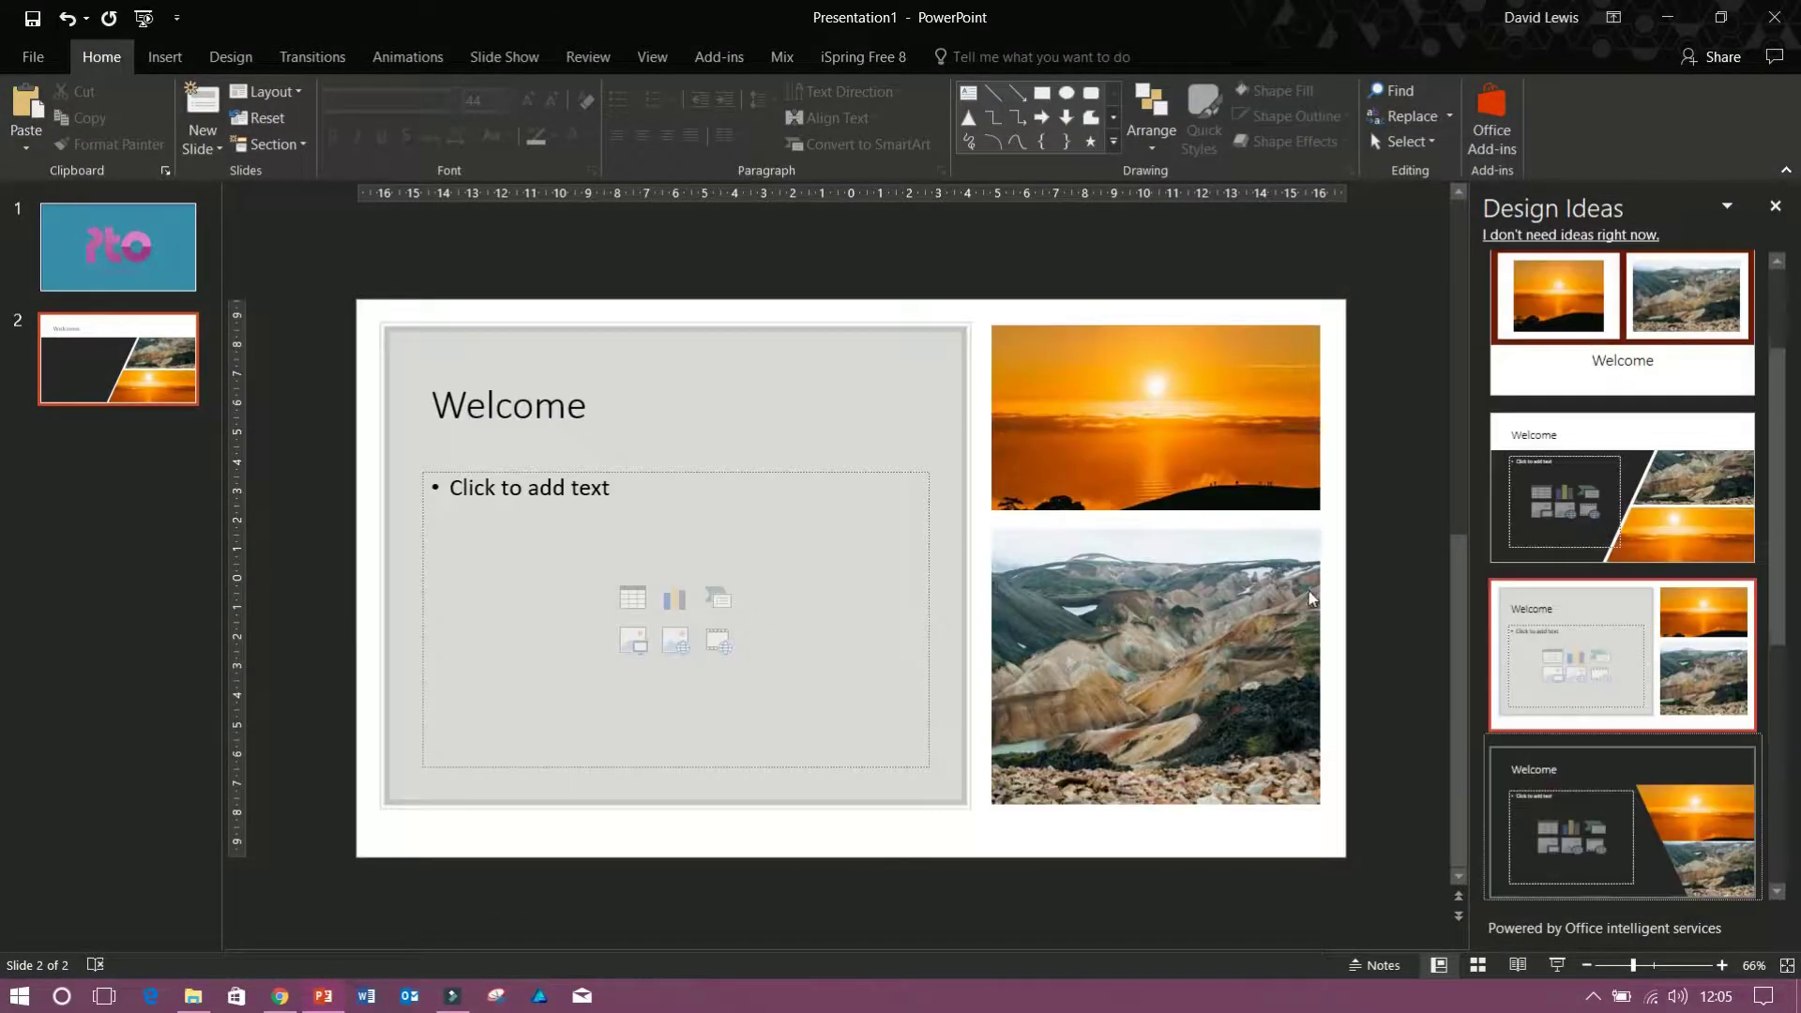
{"action": "key", "text": "Down"}
{"action": "key", "text": "Return"}
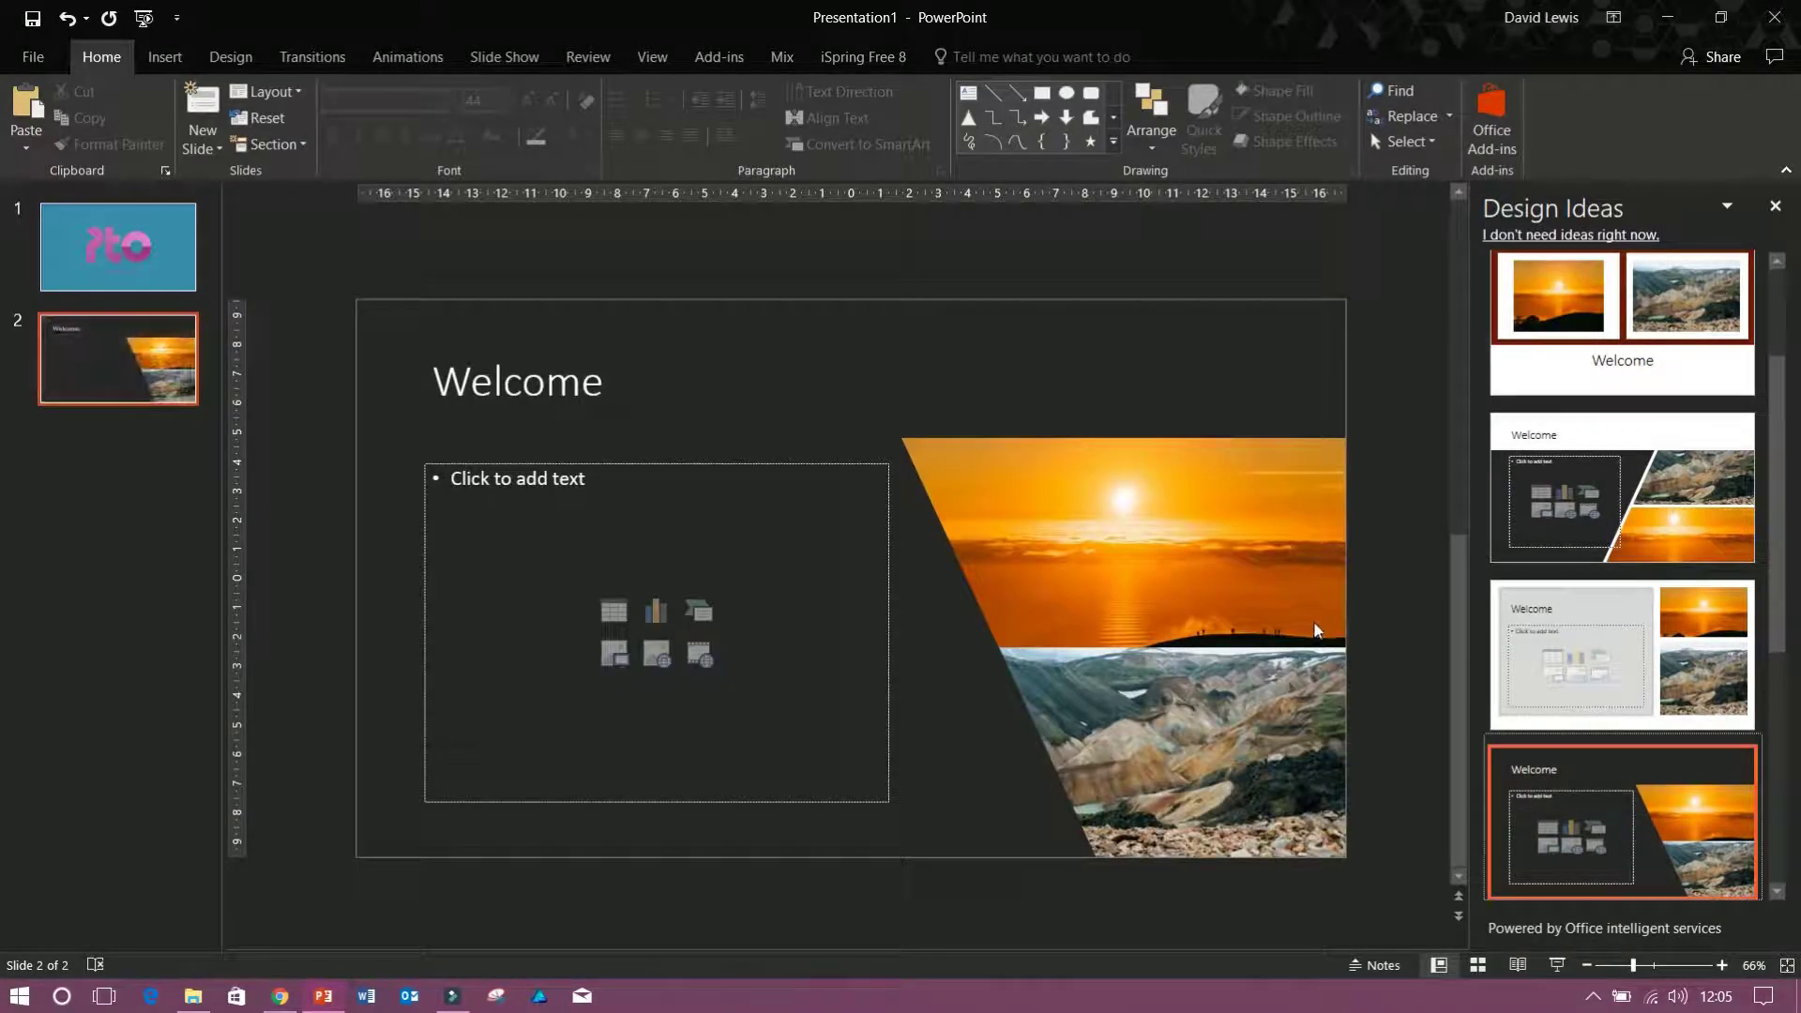
{"action": "key", "text": "Down"}
{"action": "key", "text": "Return"}
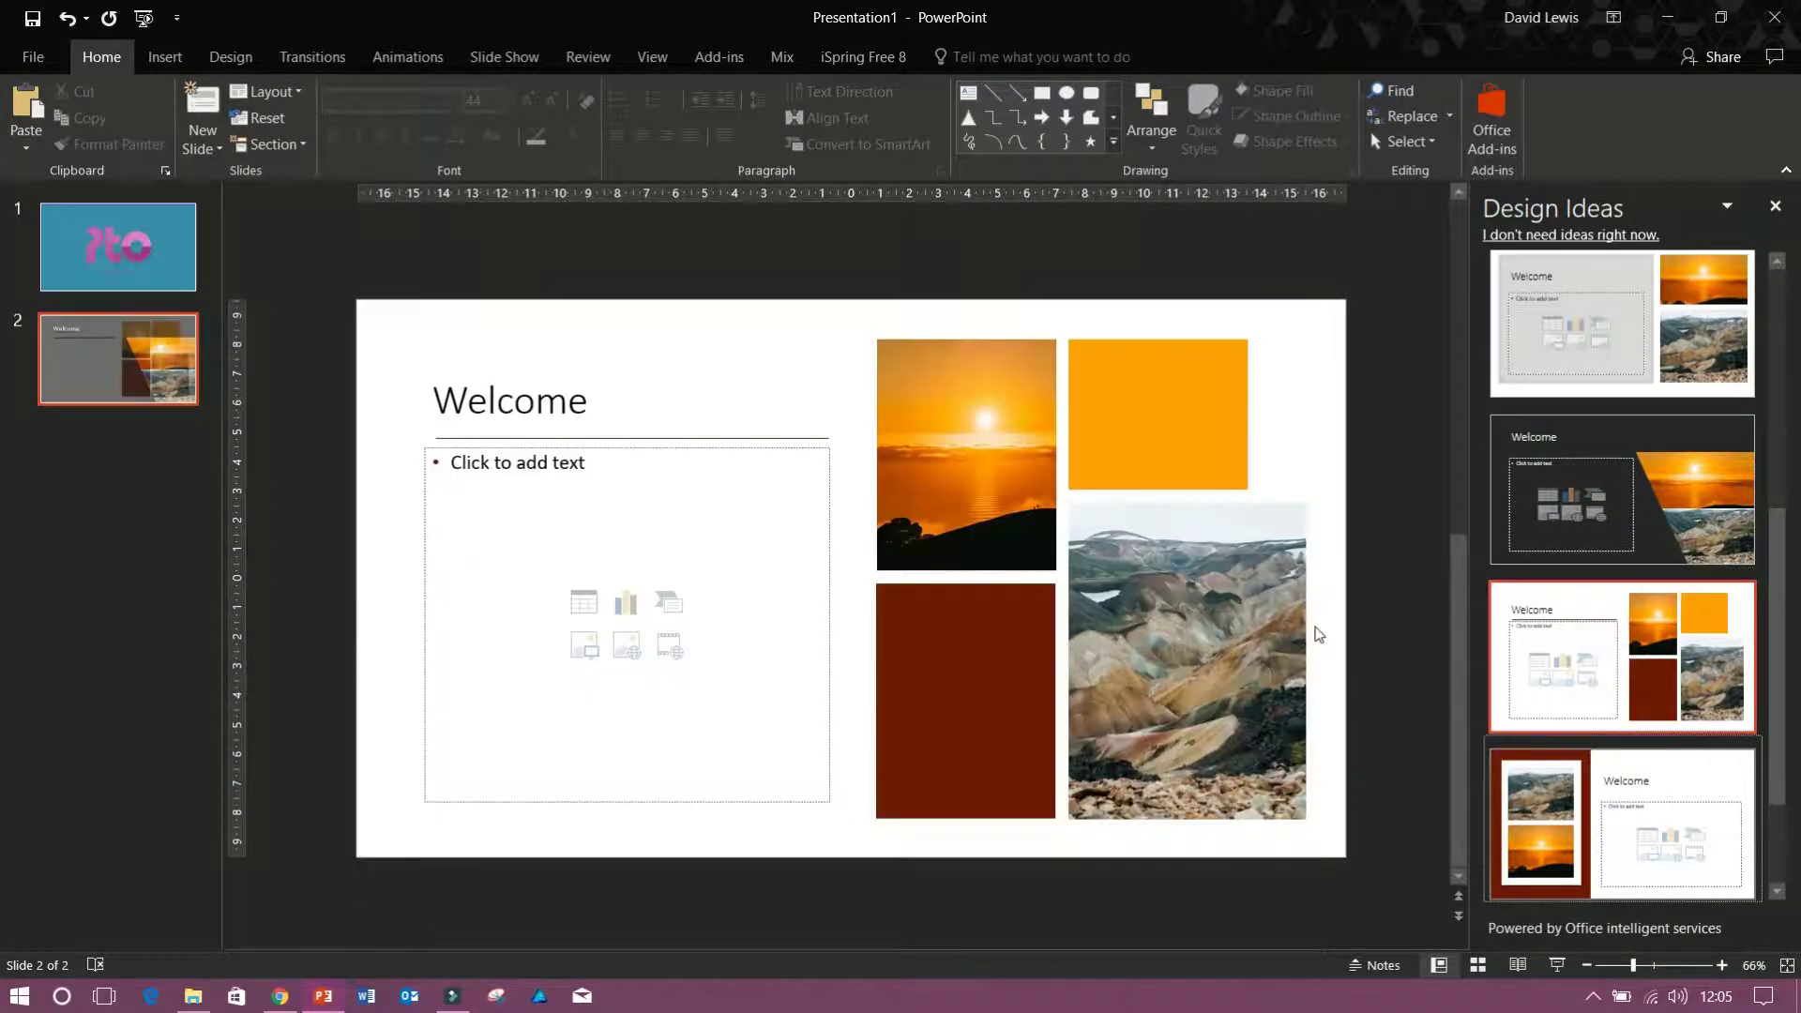
{"action": "key", "text": "Down"}
{"action": "key", "text": "Return"}
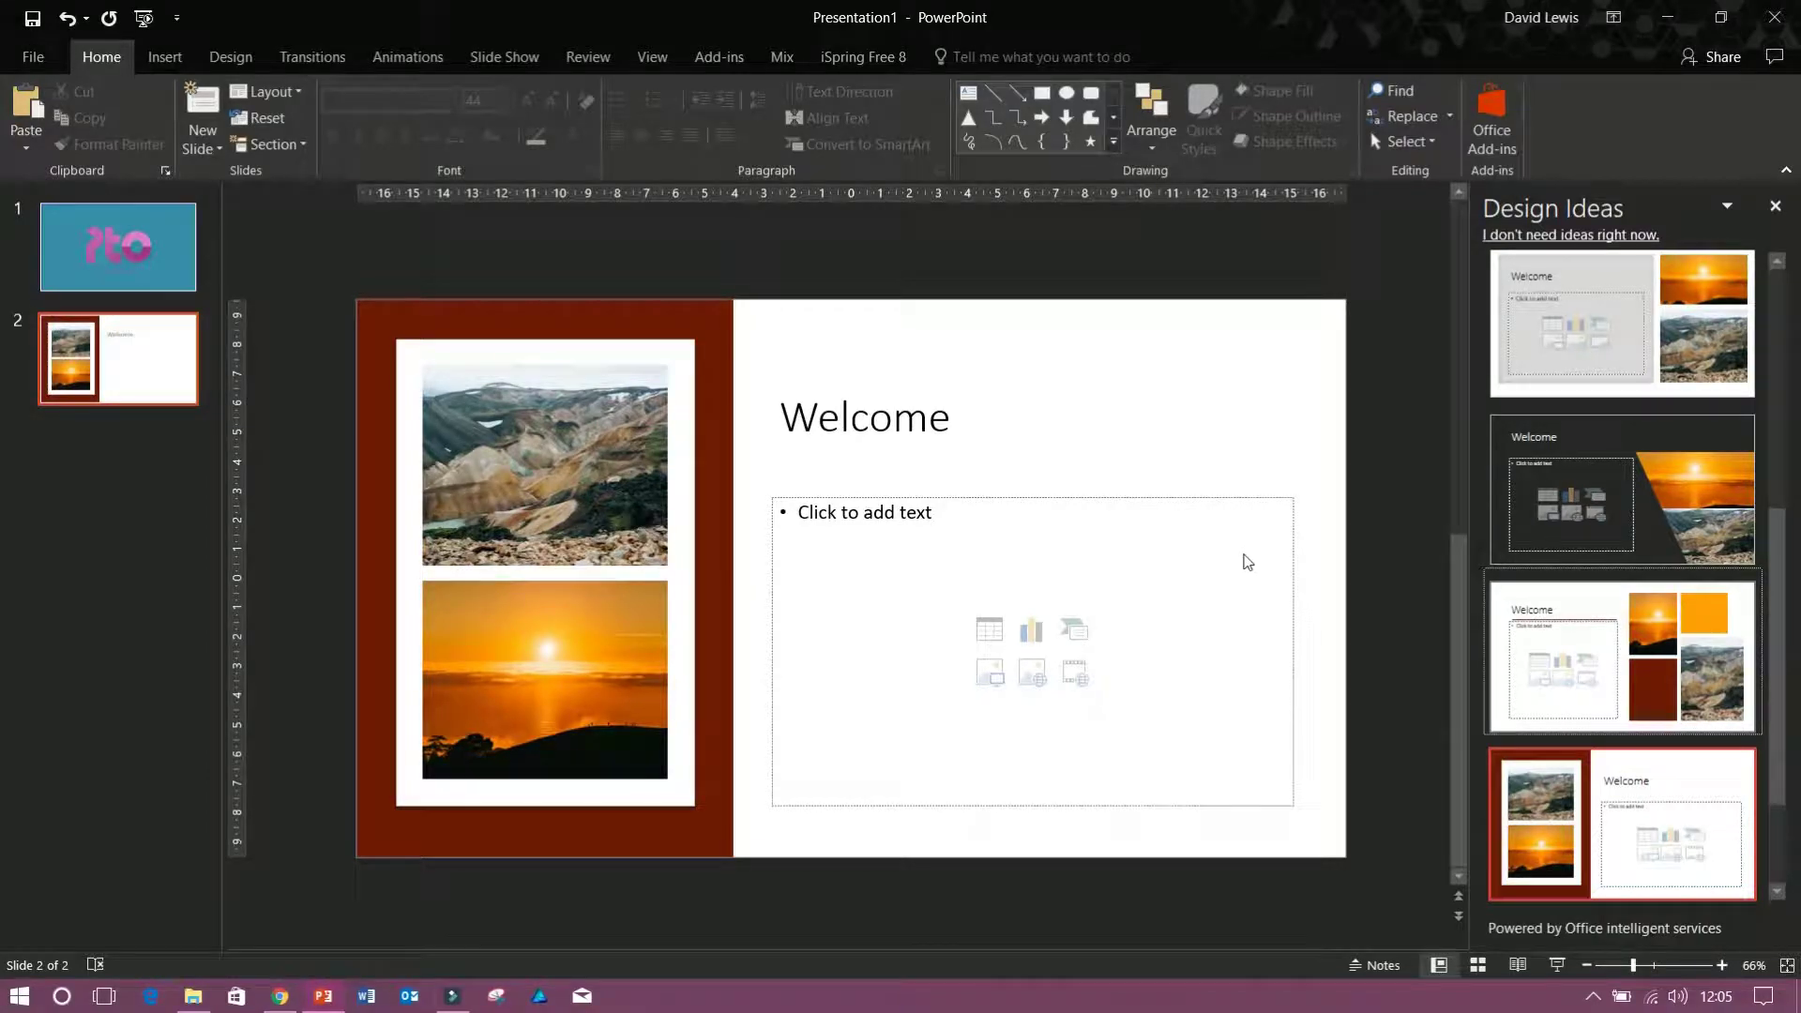
{"action": "key", "text": "Down"}
{"action": "key", "text": "Return"}
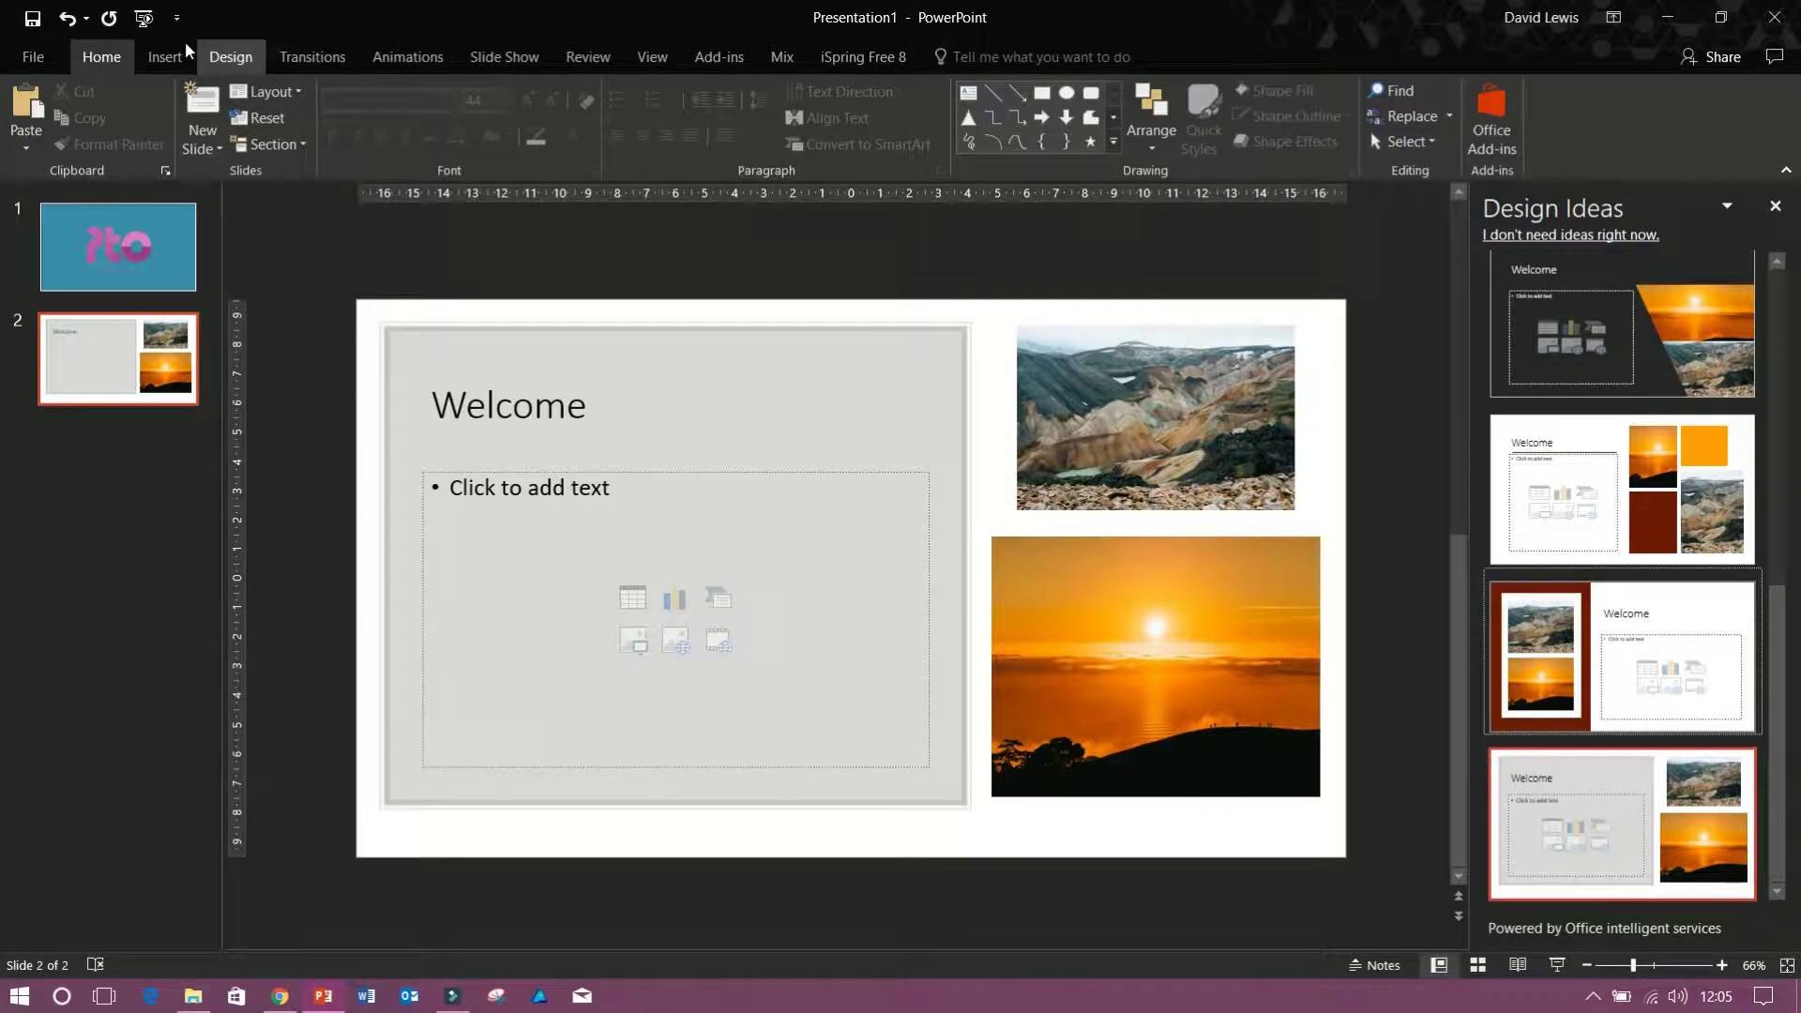
Step: Apply the light theme with the wooden floor to the Welcome slide
{"action": "left_click", "coordinate": [225, 54]}
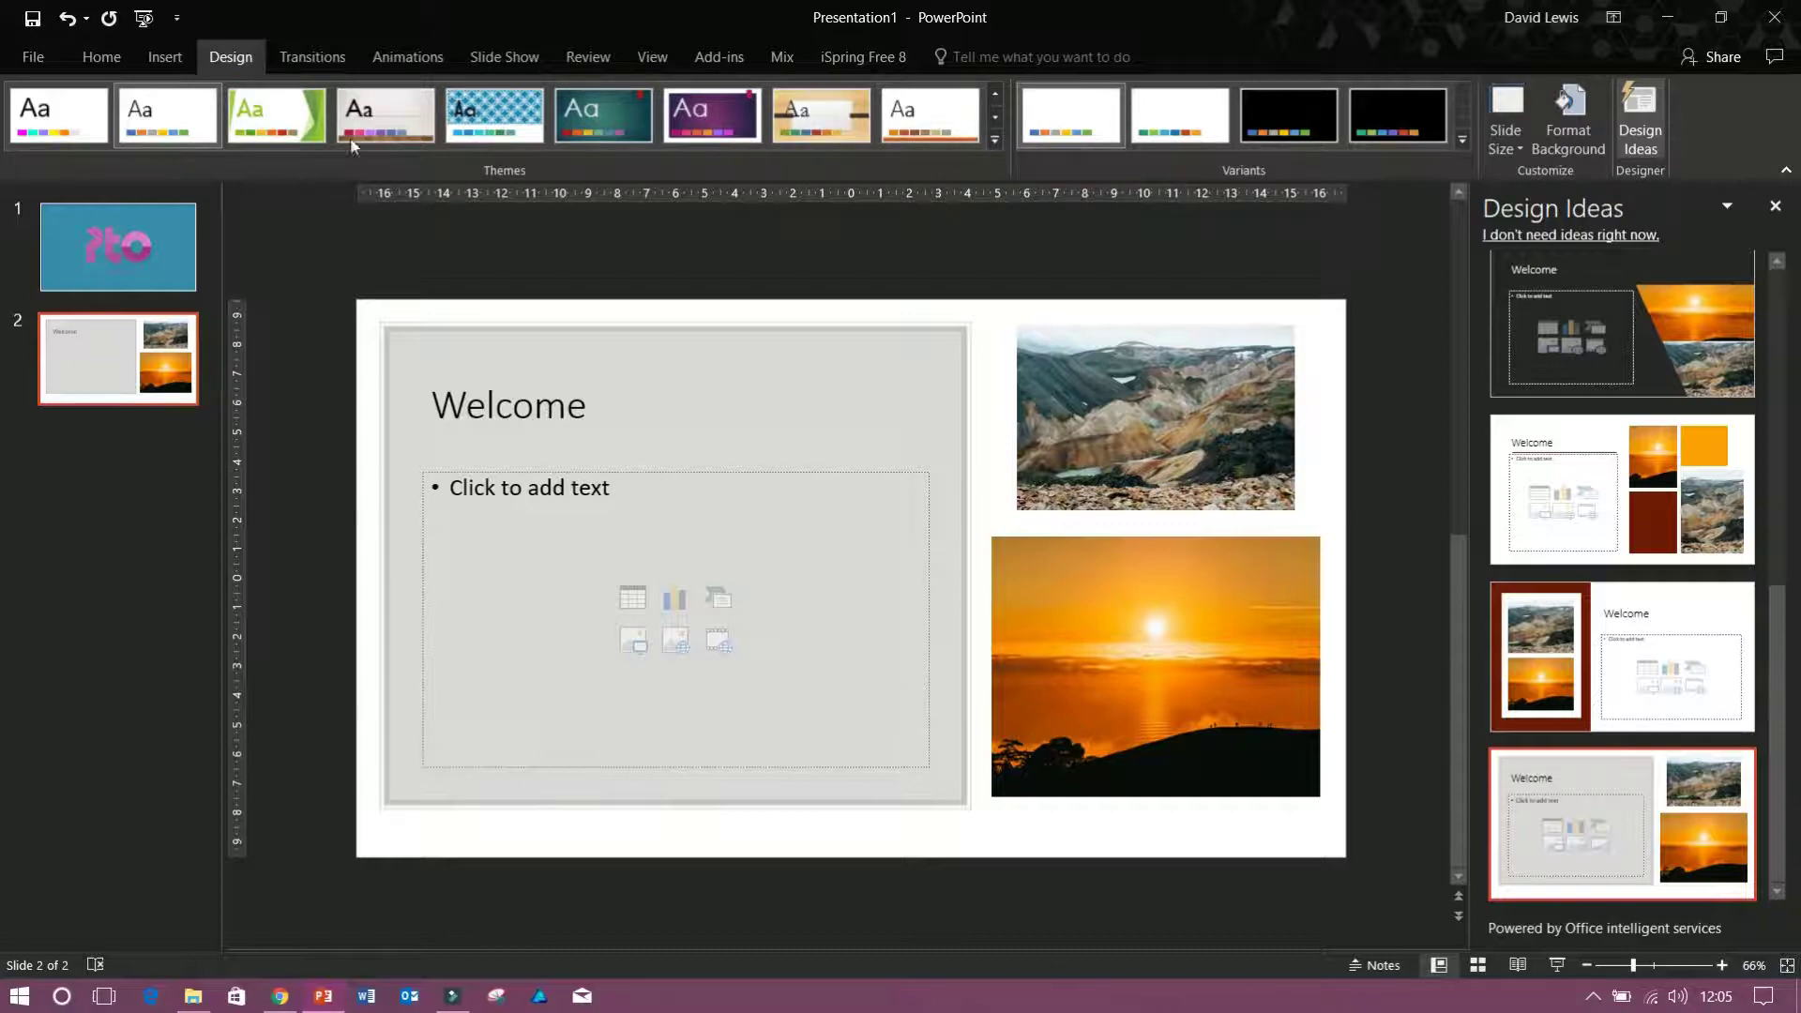
{"action": "left_click", "coordinate": [386, 114]}
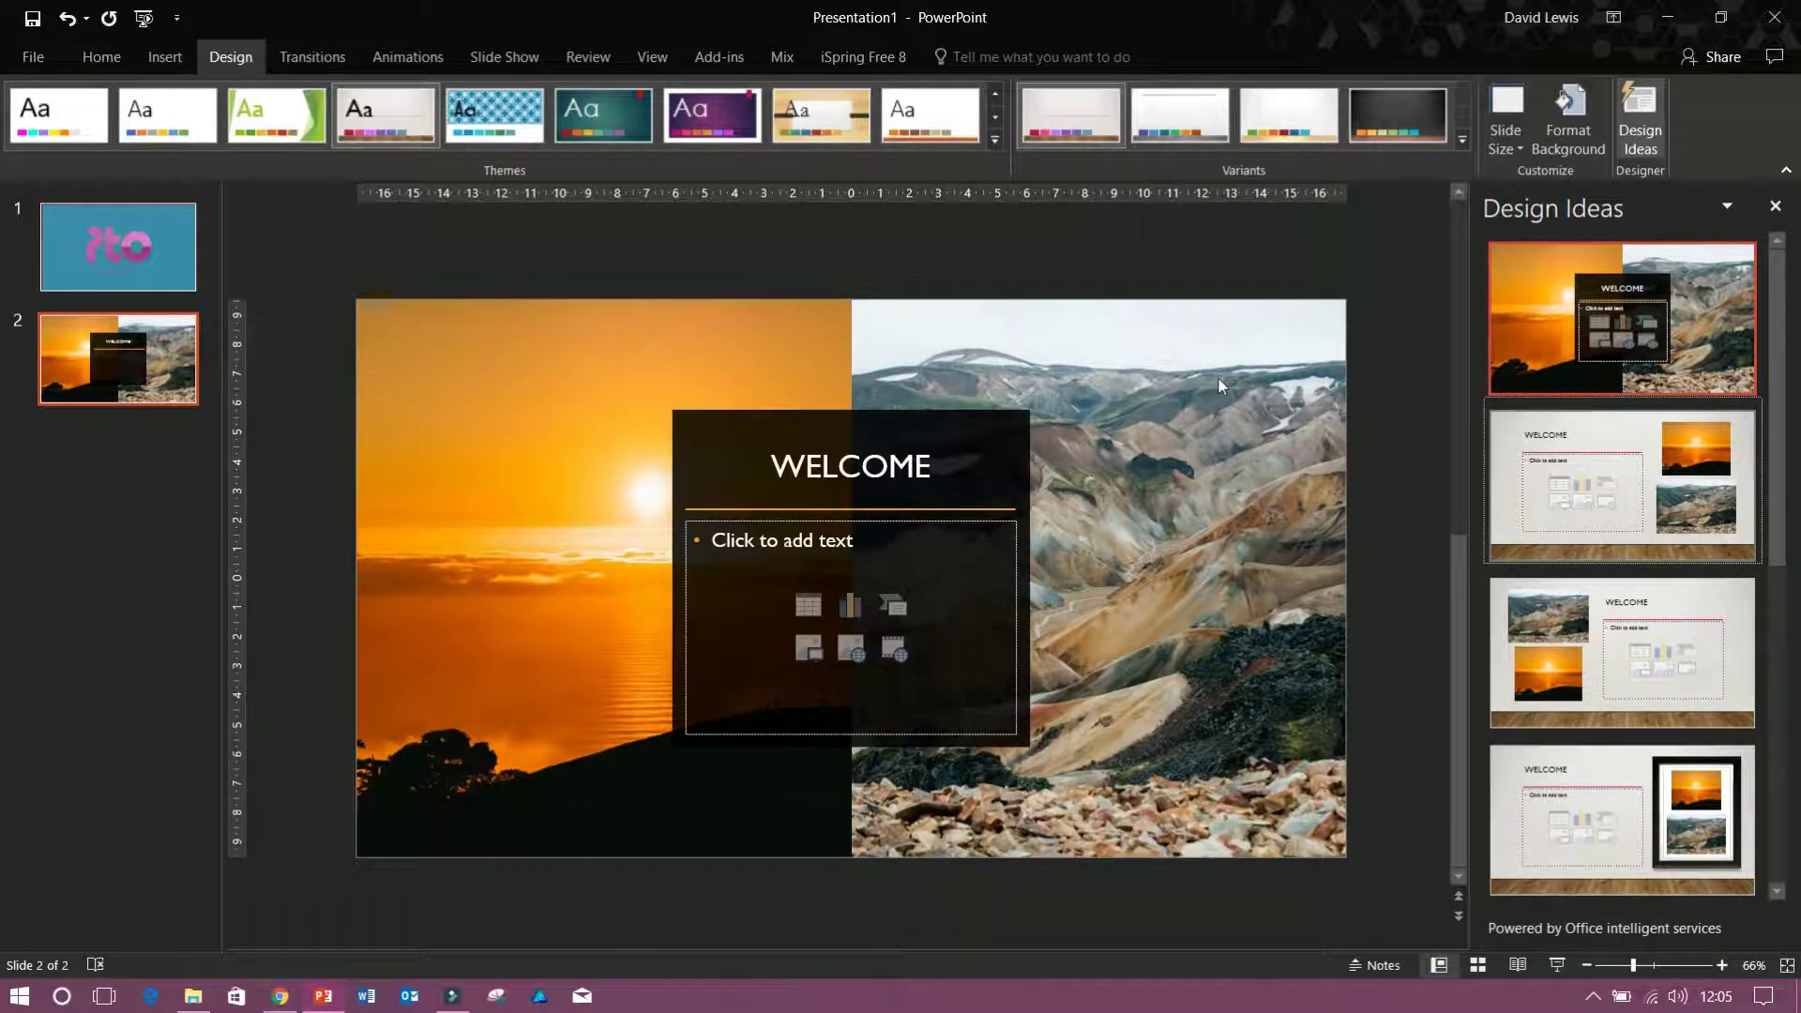
Step: Try the design ideas offered for the themed slide, ending on the black picture frame with the mountain photo above the sunset
{"action": "left_click", "coordinate": [1522, 474]}
{"action": "left_click", "coordinate": [1606, 620]}
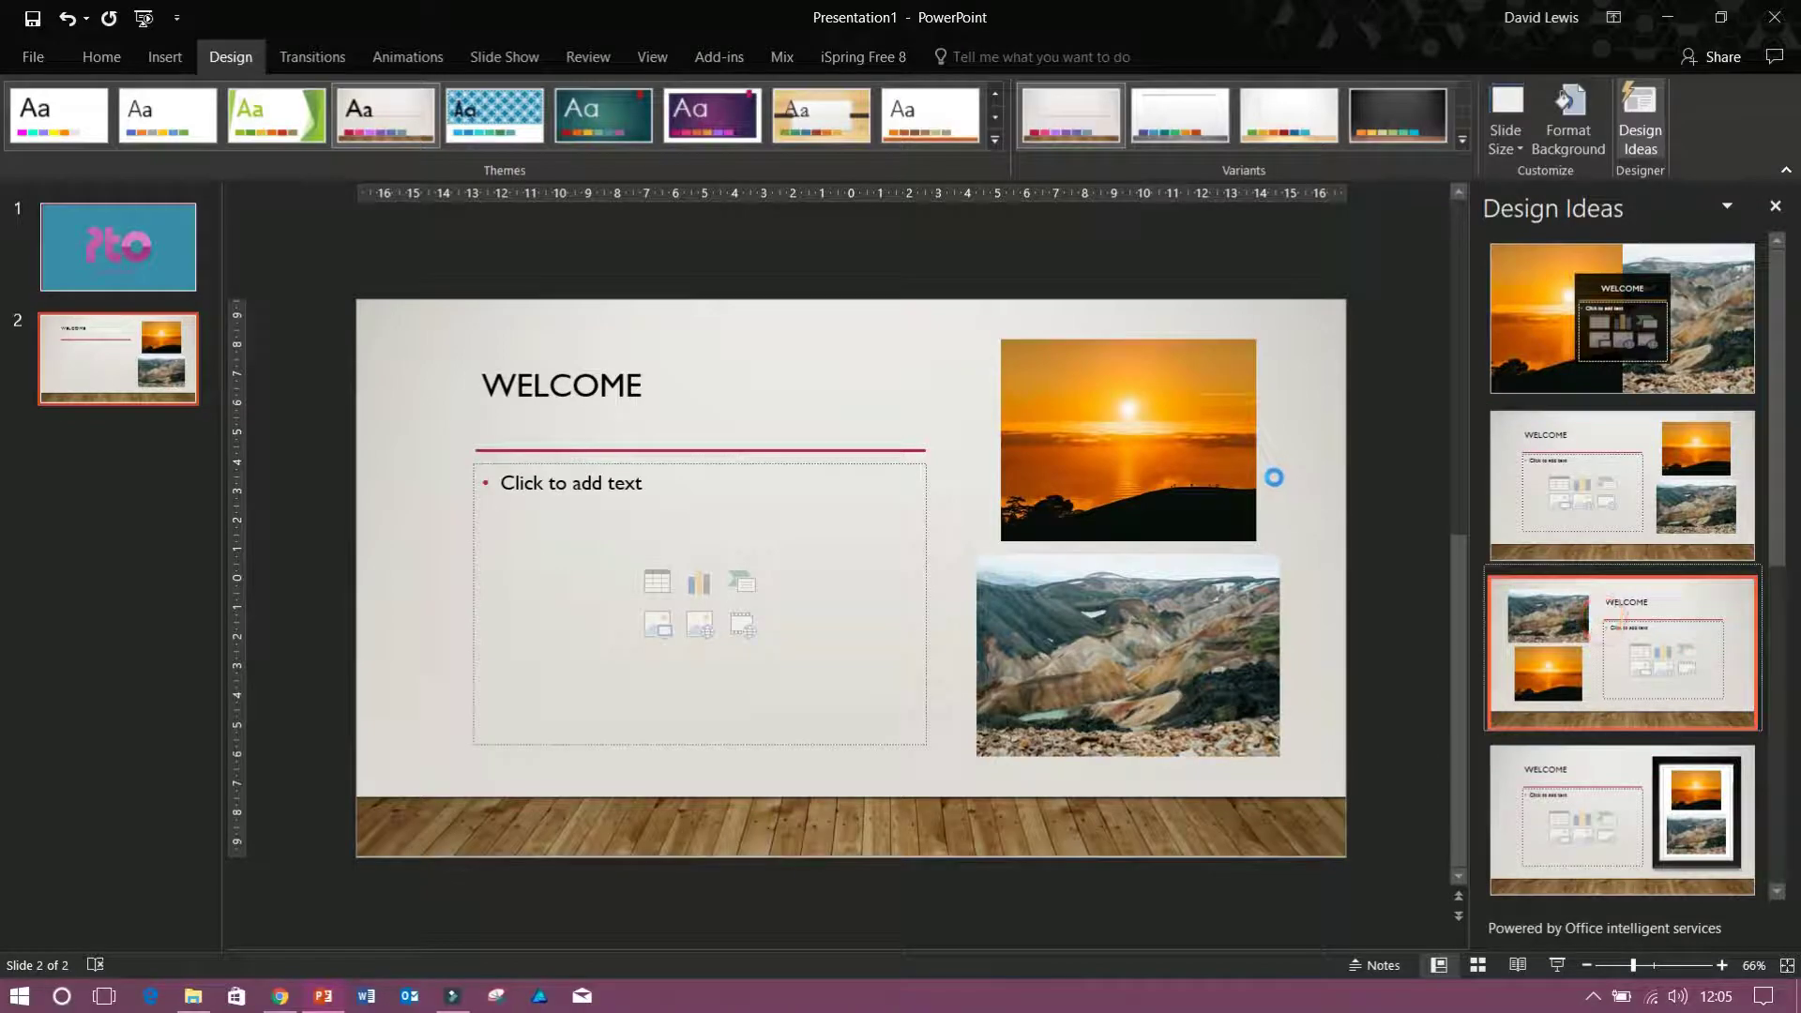
{"action": "scroll", "coordinate": [1590, 648], "scroll_direction": "down", "scroll_amount": 2}
{"action": "left_click", "coordinate": [1595, 683]}
{"action": "scroll", "coordinate": [1599, 703], "scroll_direction": "down", "scroll_amount": 3}
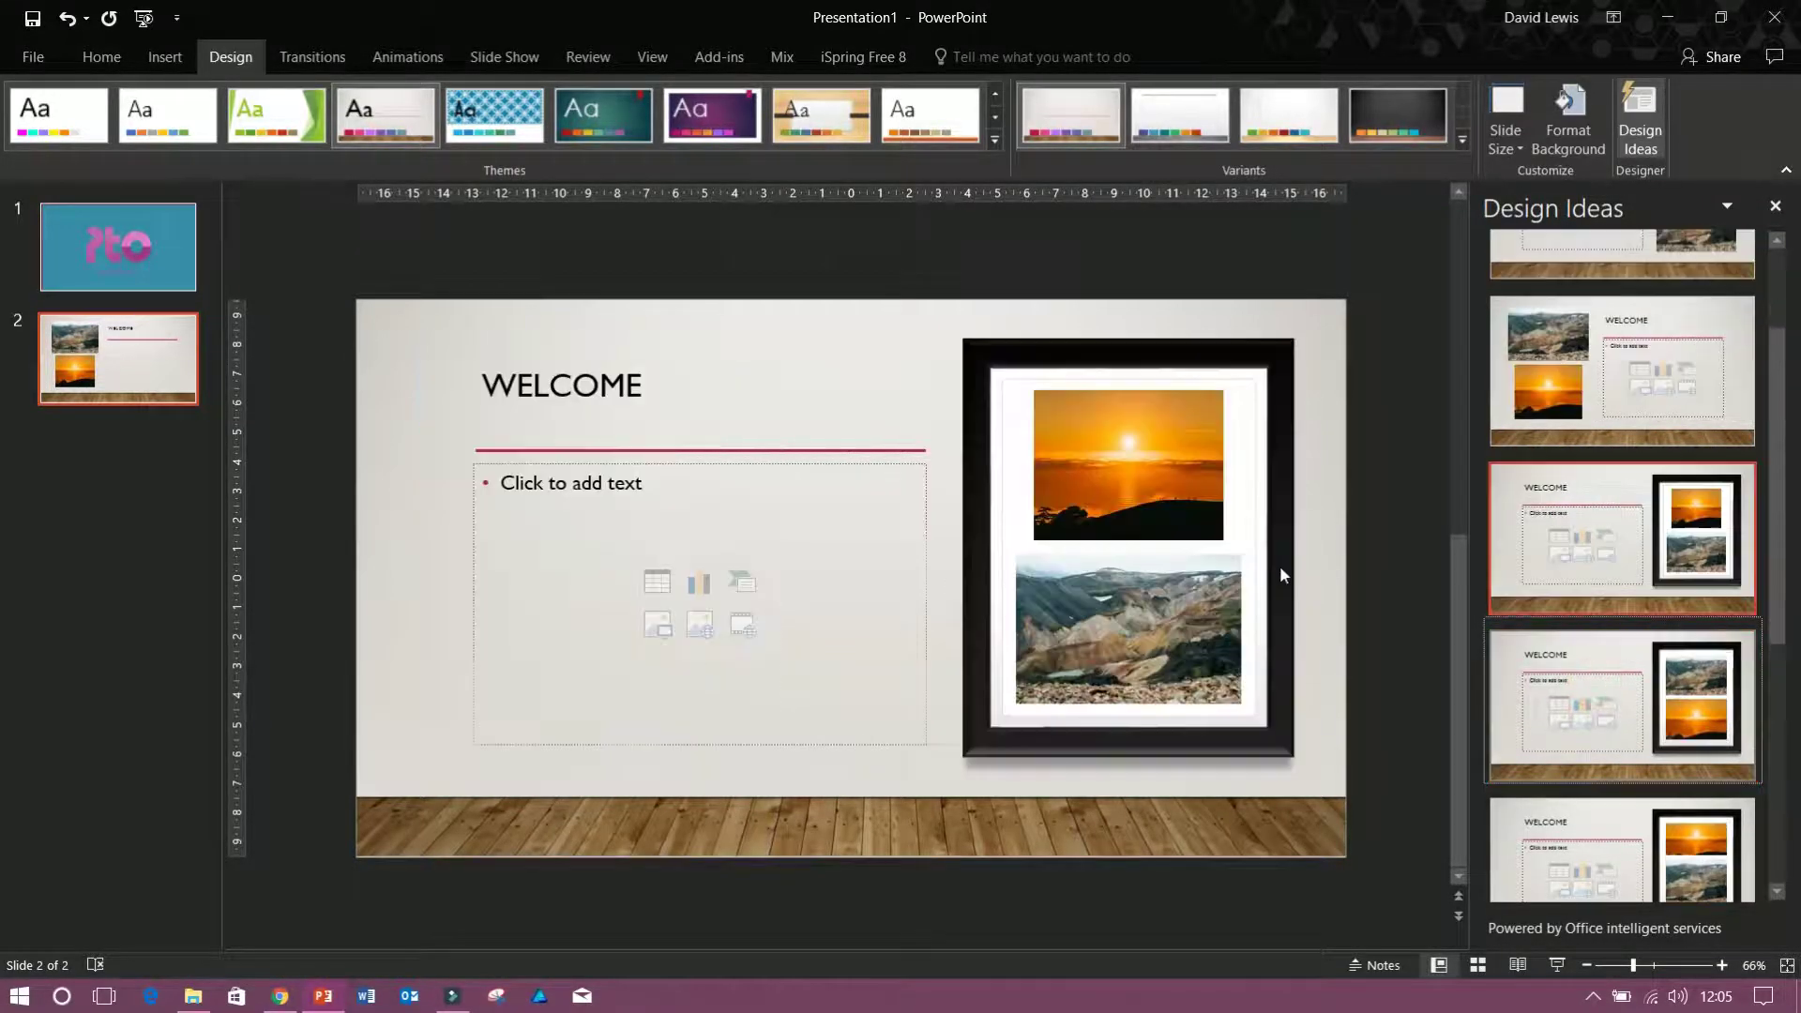
{"action": "key", "text": "Down"}
{"action": "key", "text": "Down"}
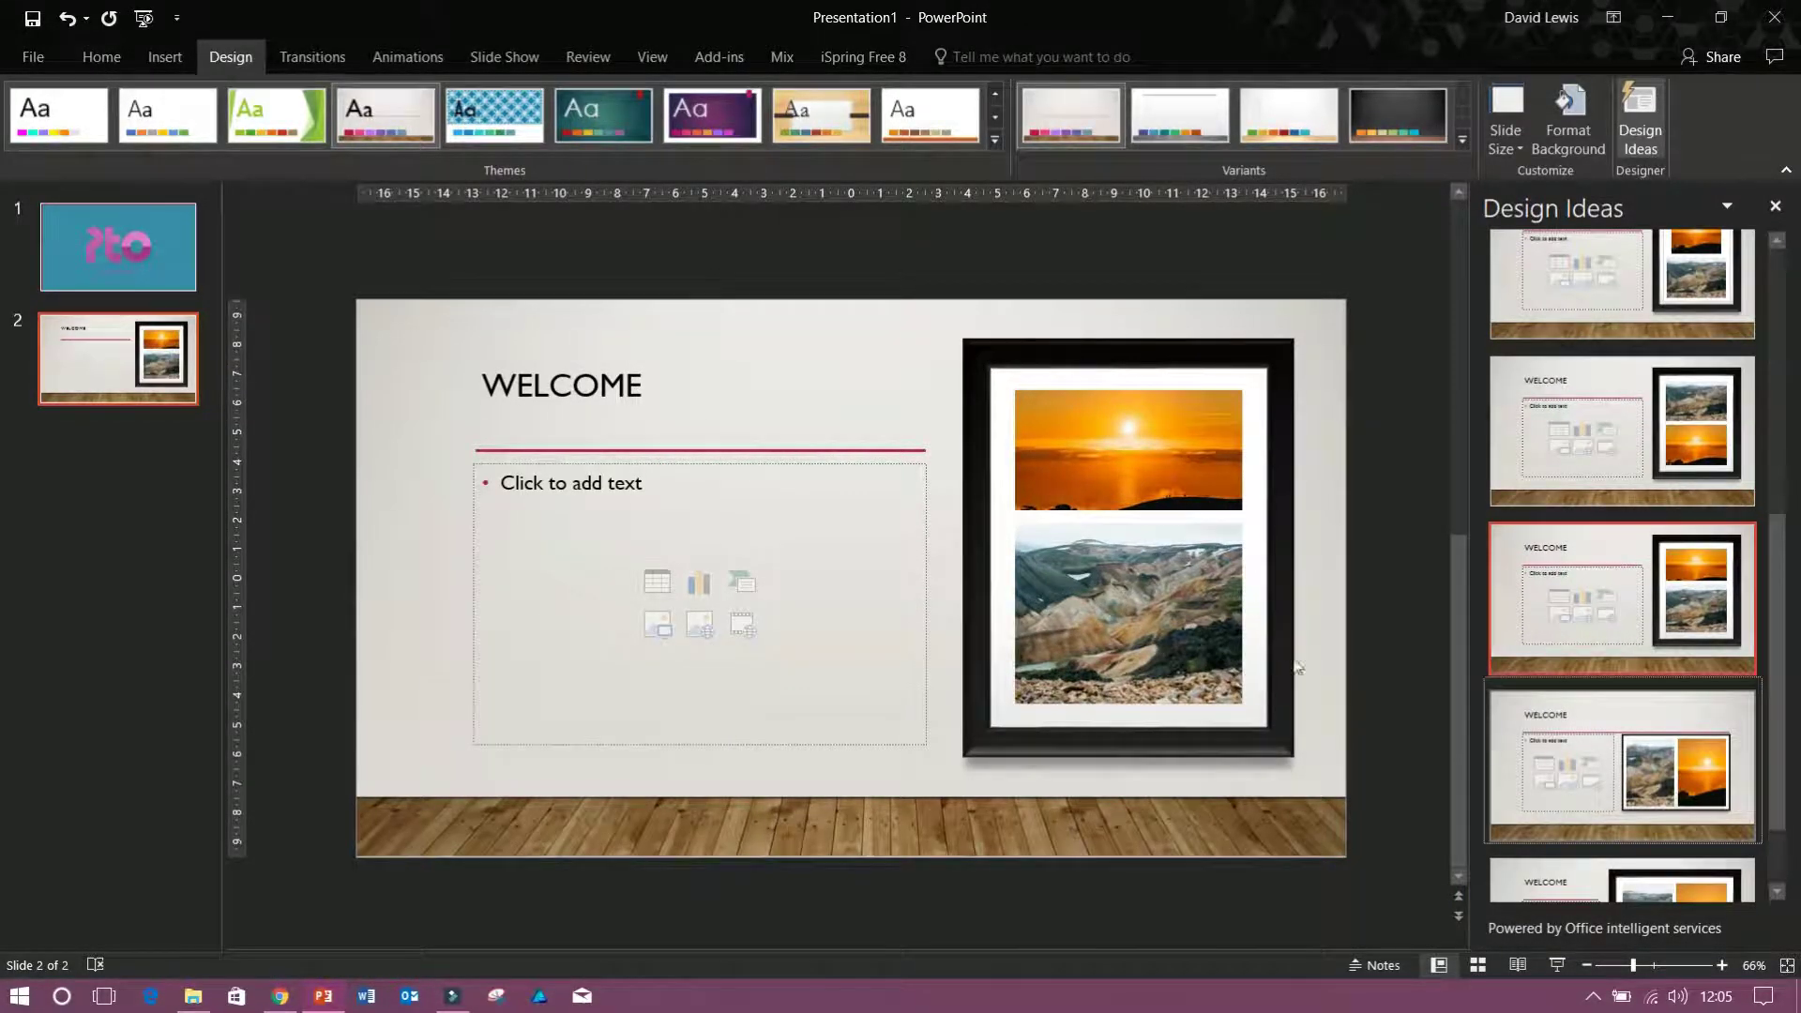
{"action": "key", "text": "Down"}
{"action": "key", "text": "Down"}
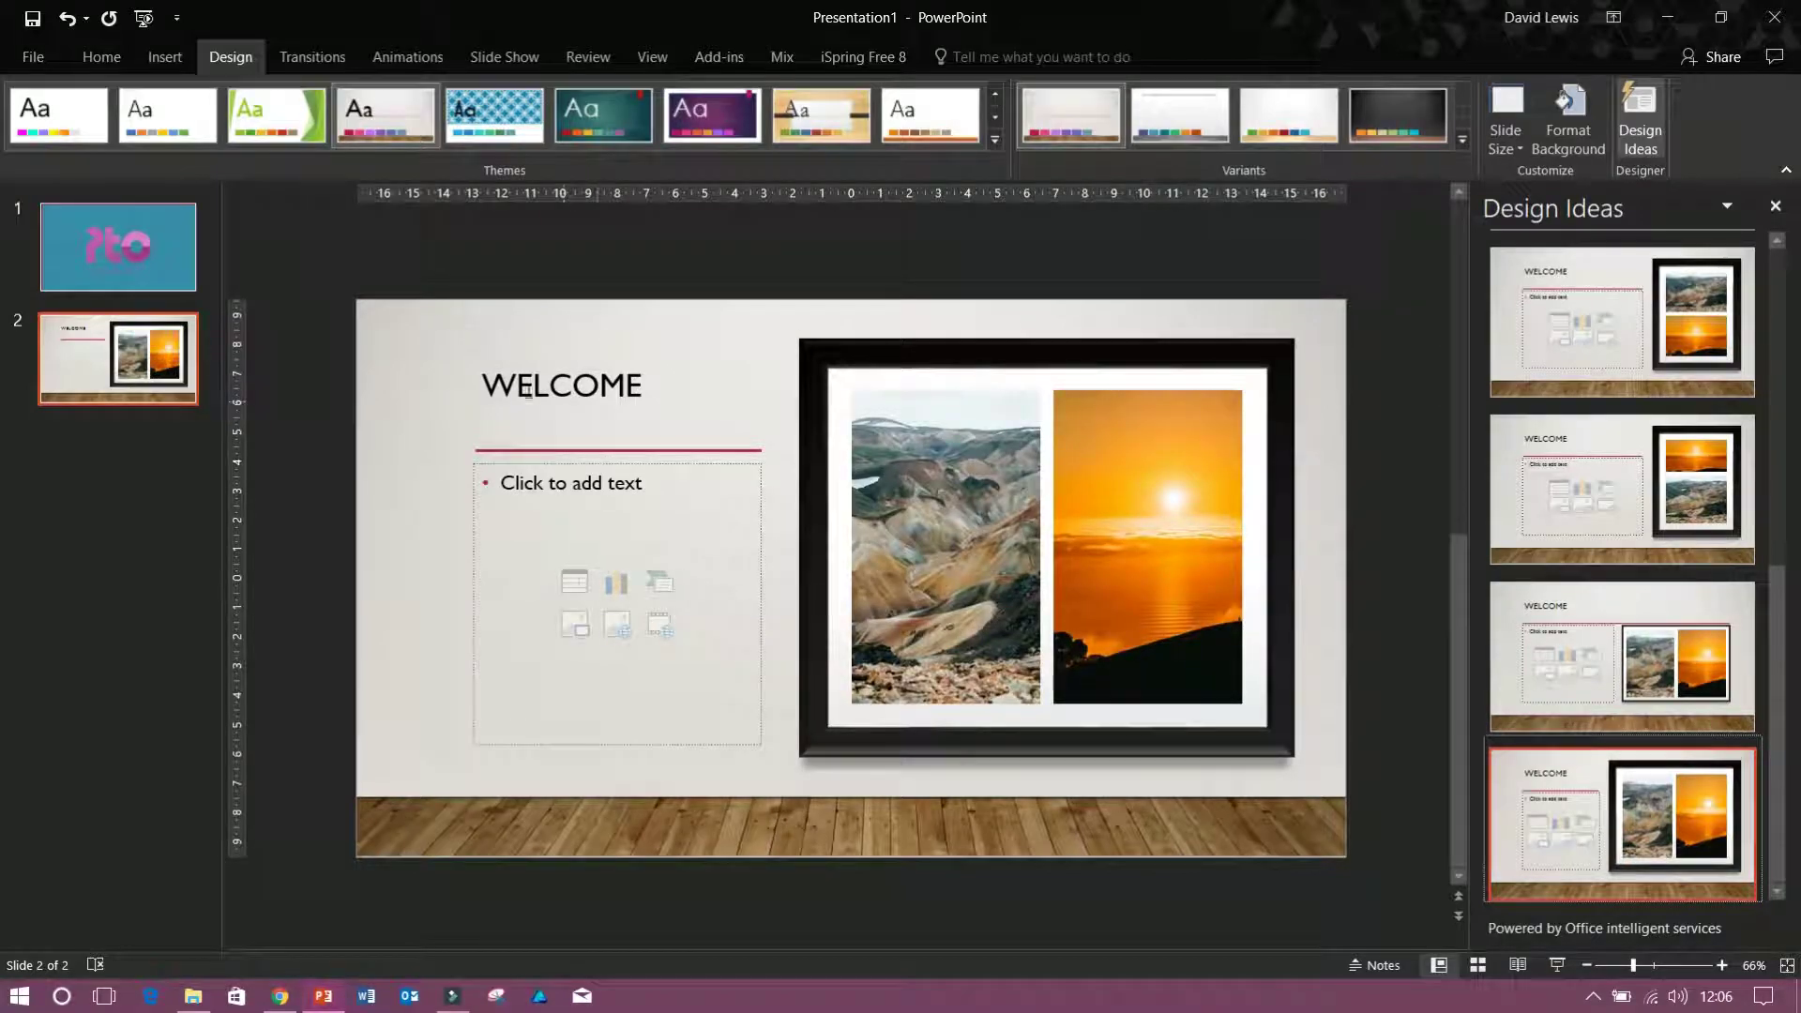
{"action": "key", "text": "Up"}
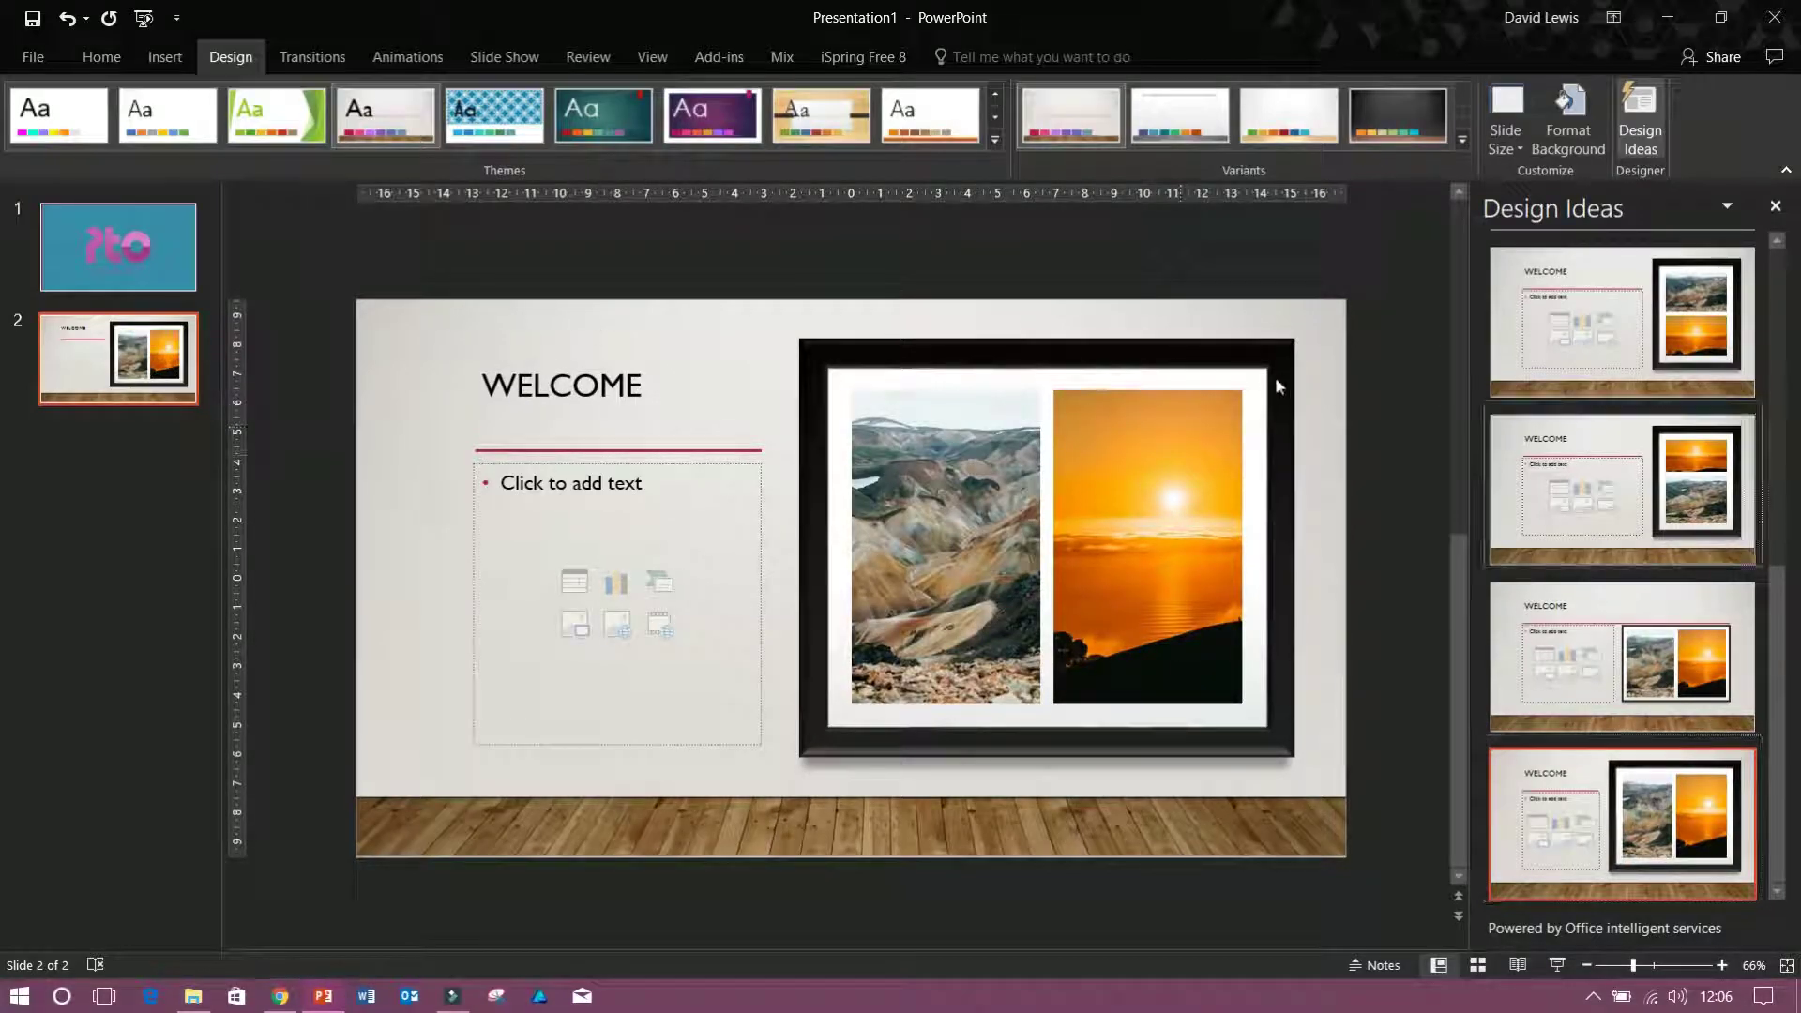
{"action": "key", "text": "Return"}
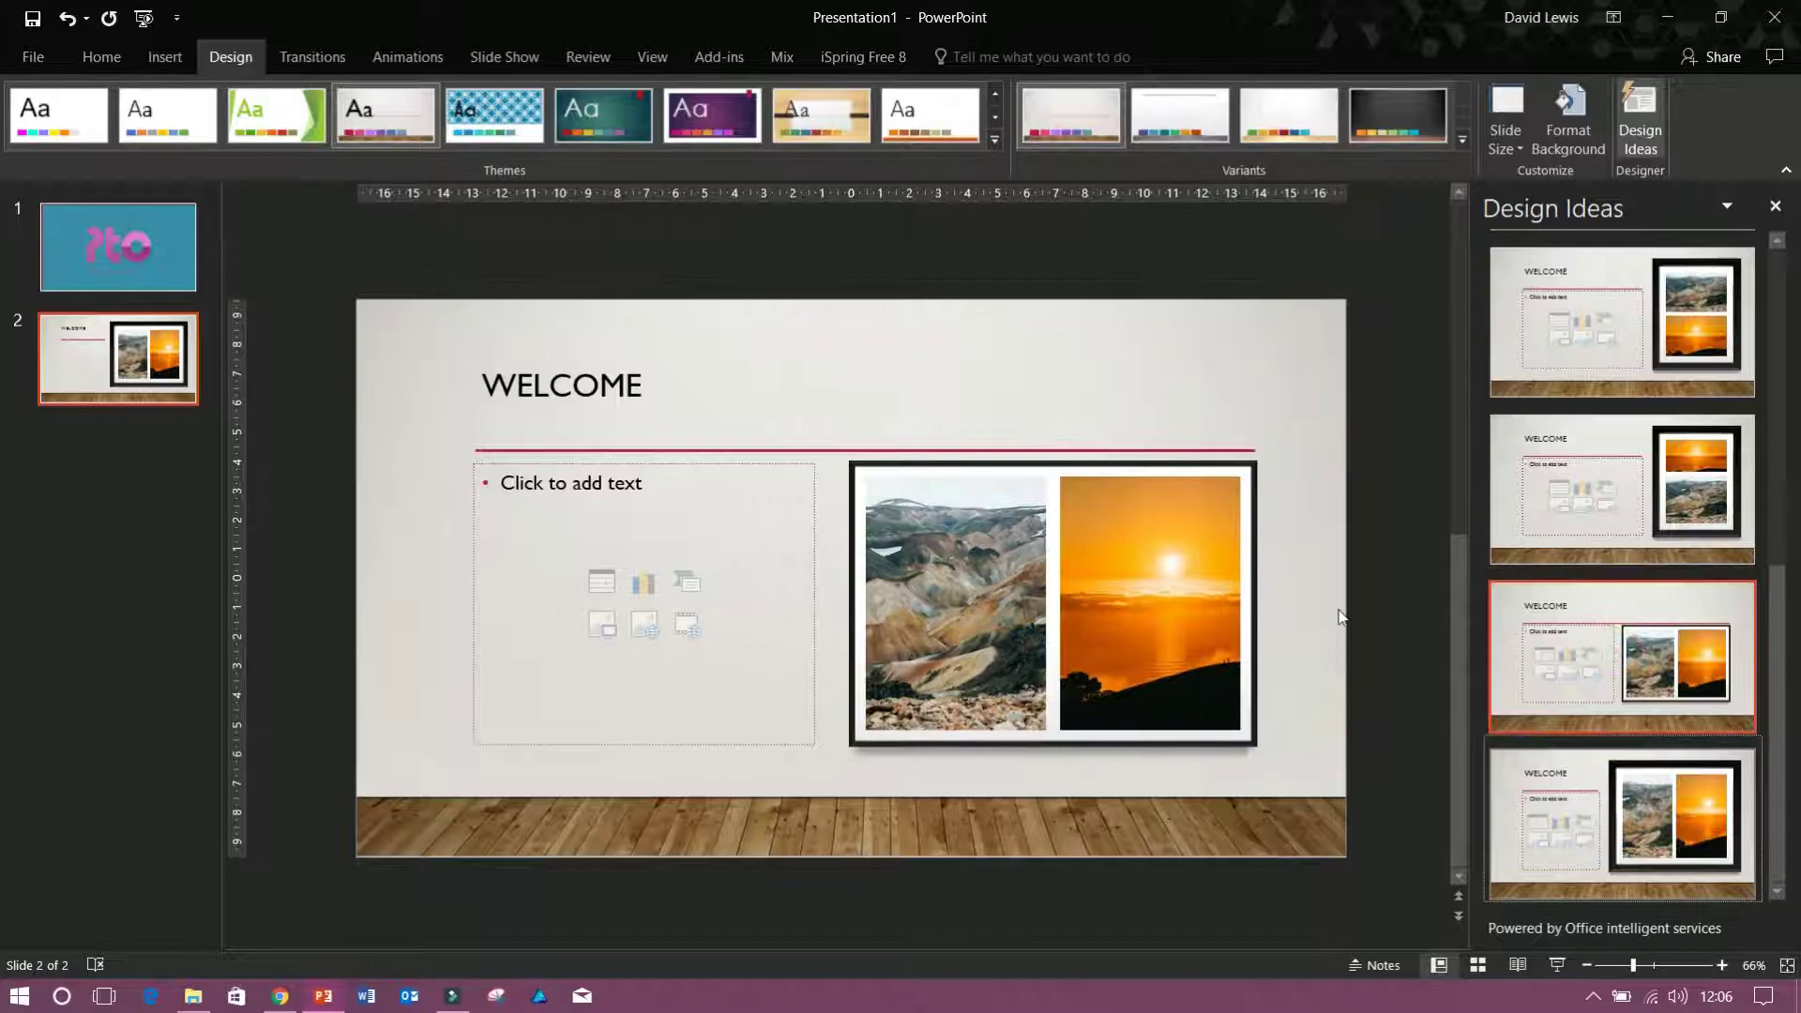
{"action": "left_click", "coordinate": [1599, 312]}
{"action": "scroll", "coordinate": [1599, 313], "scroll_direction": "up", "scroll_amount": 2}
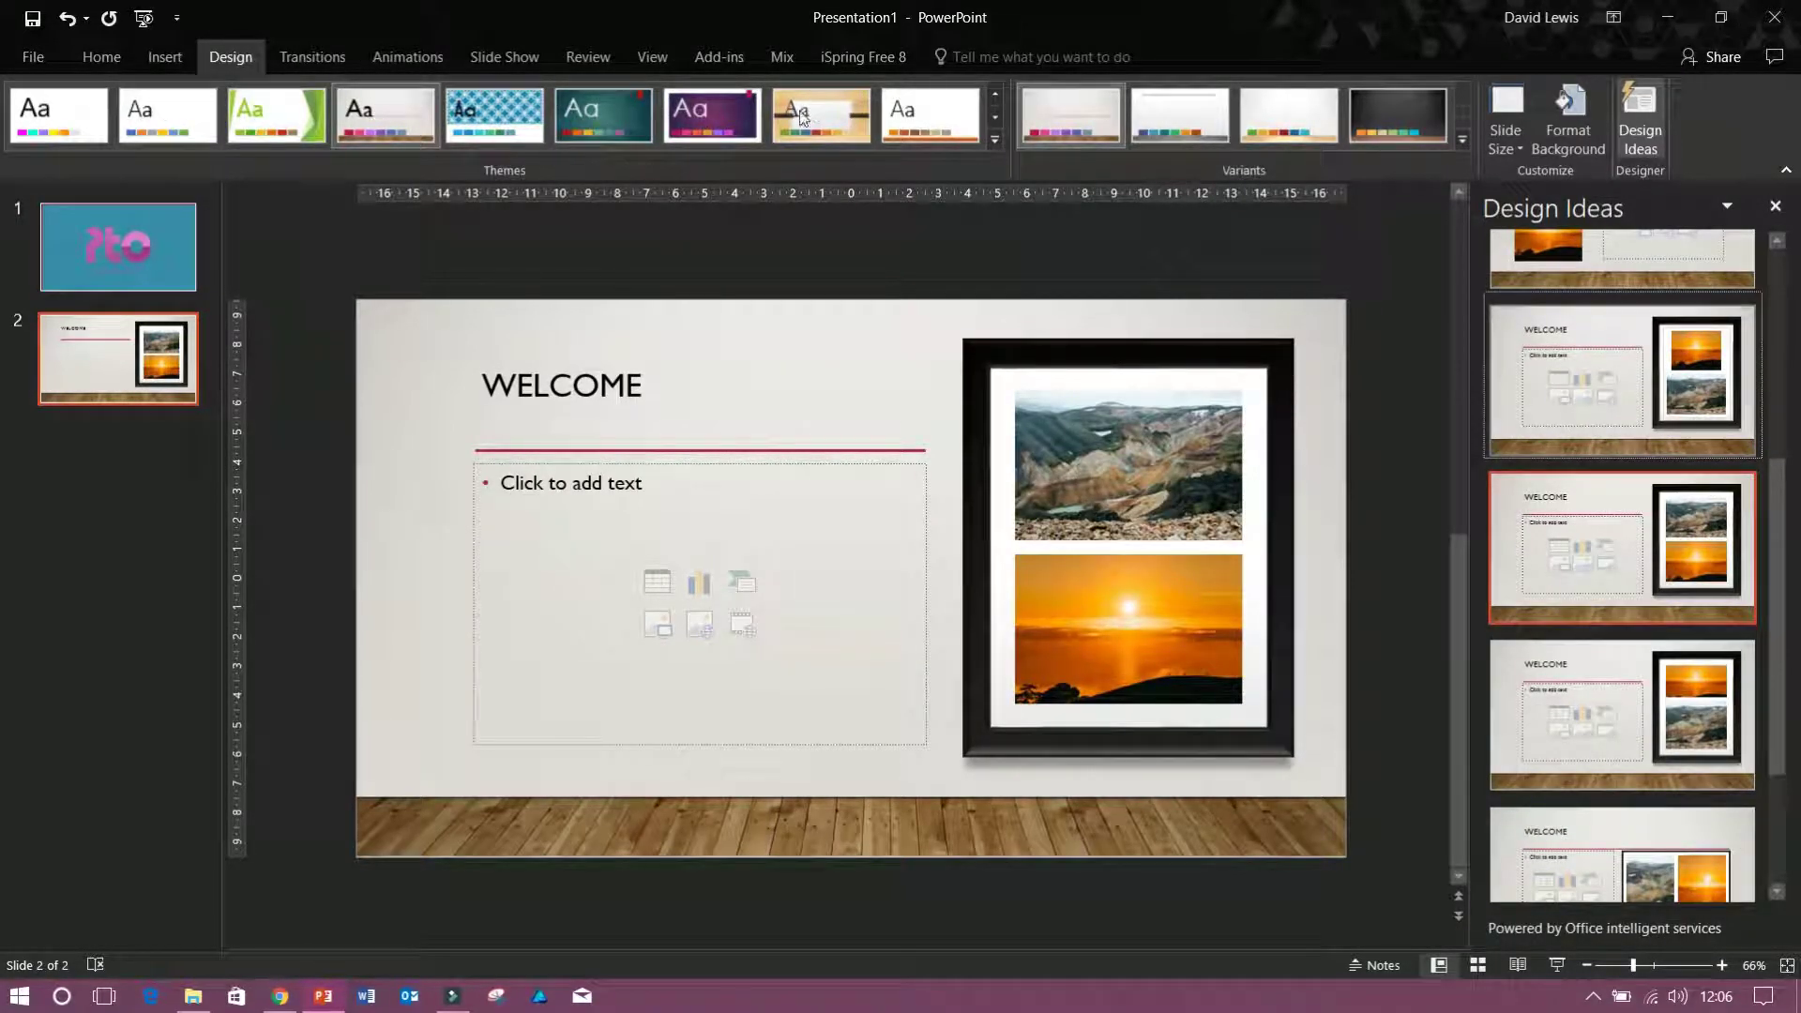
Step: Switch the slide back to the plain white theme
{"action": "left_click", "coordinate": [995, 139]}
{"action": "left_click", "coordinate": [42, 314]}
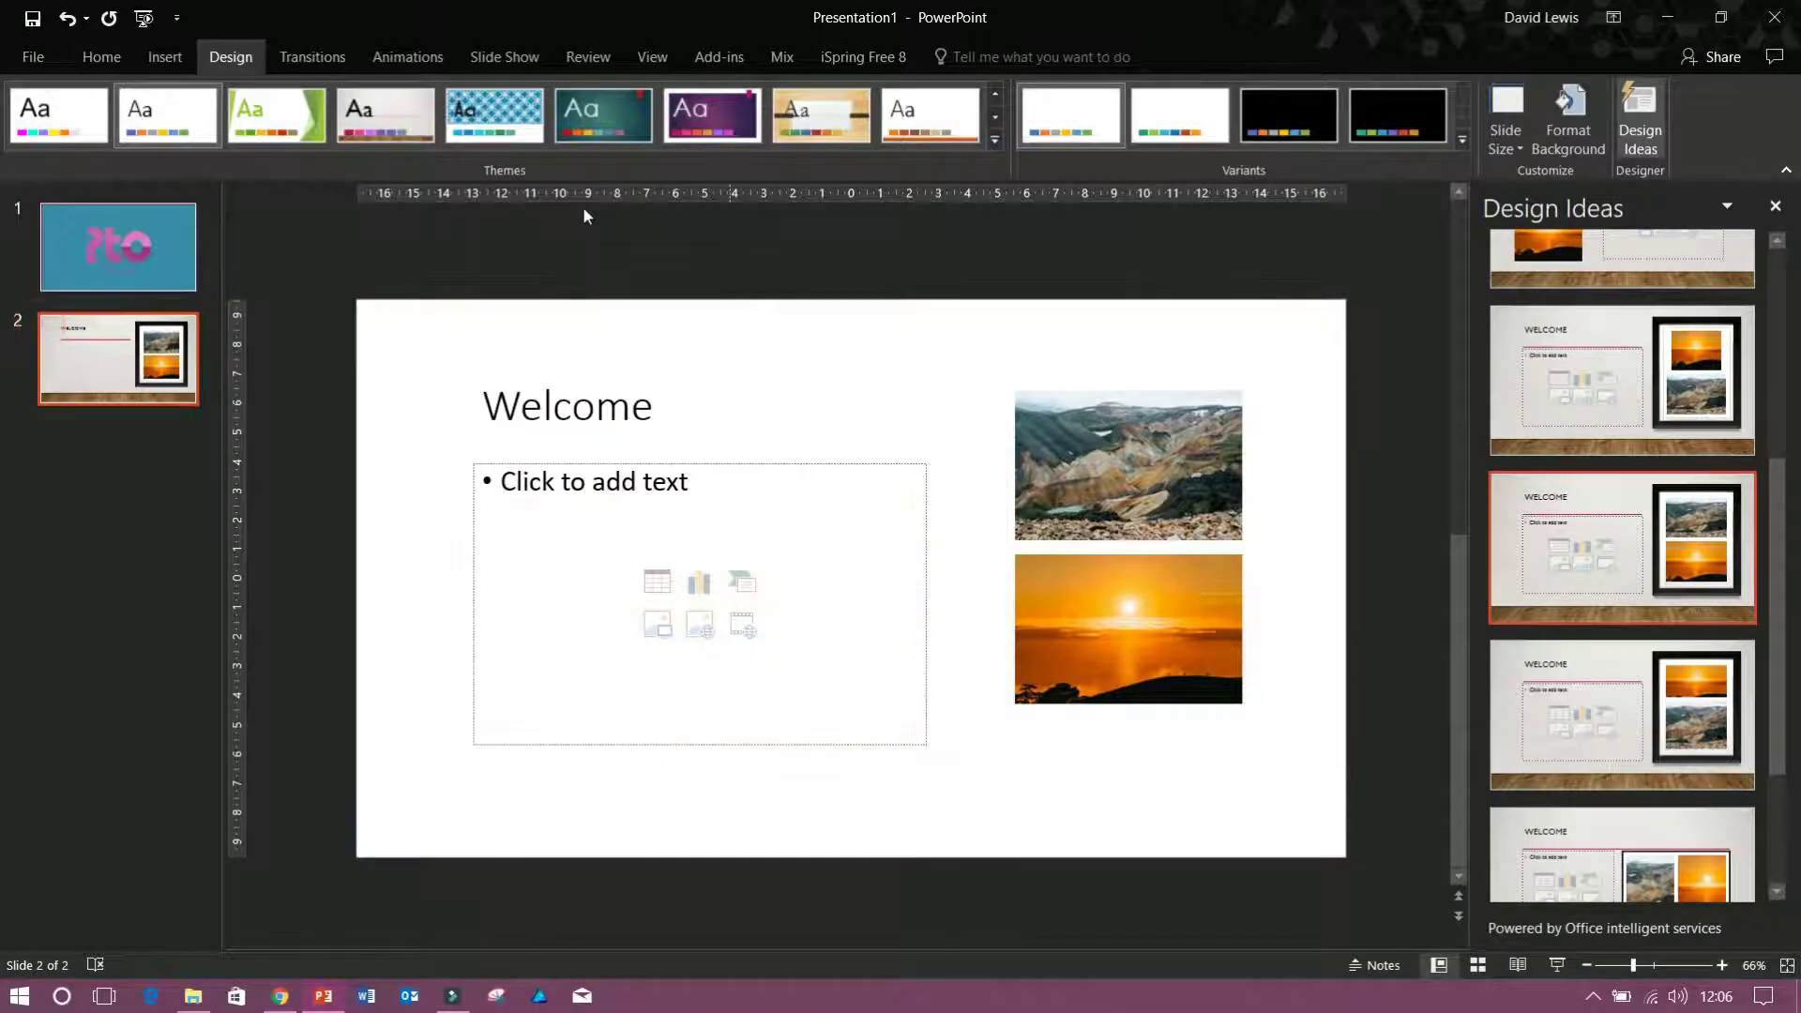
Step: Delete the Welcome title and apply the grey-panel design idea with the sunset photo above the mountain
{"action": "left_click", "coordinate": [575, 402]}
{"action": "left_click", "coordinate": [622, 363]}
{"action": "key", "text": "Delete"}
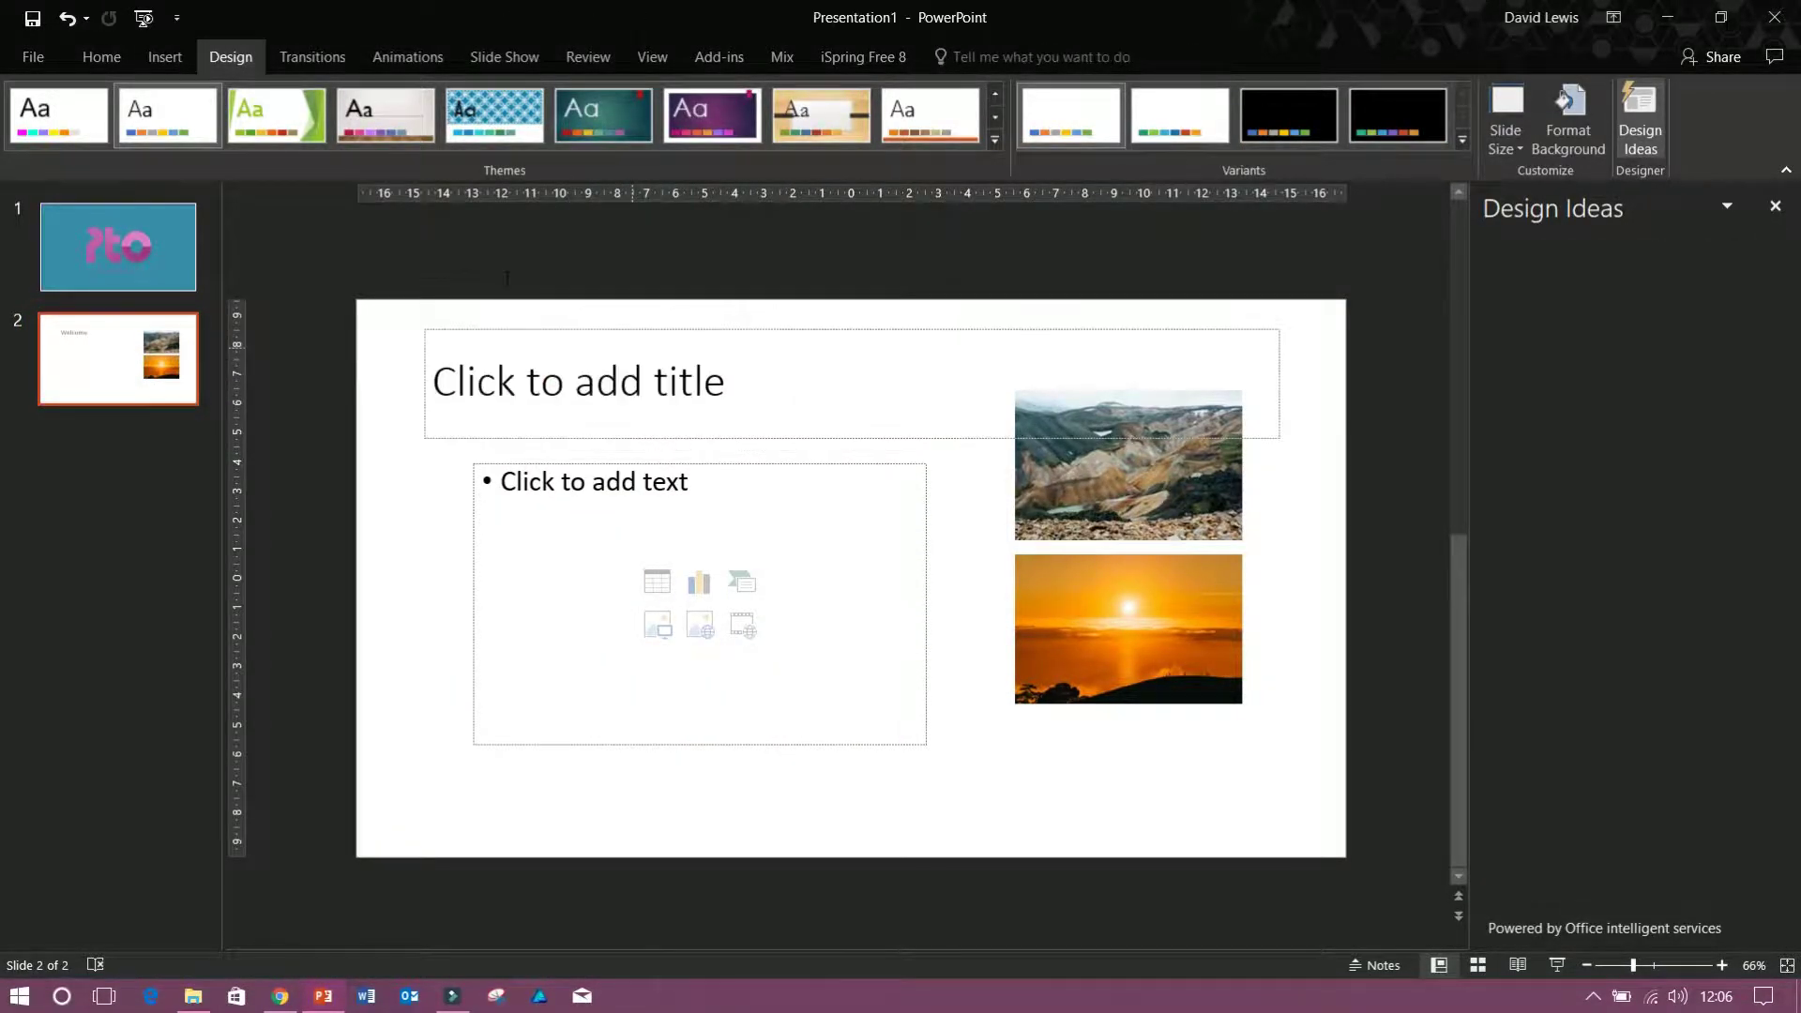
{"action": "left_click", "coordinate": [1593, 325]}
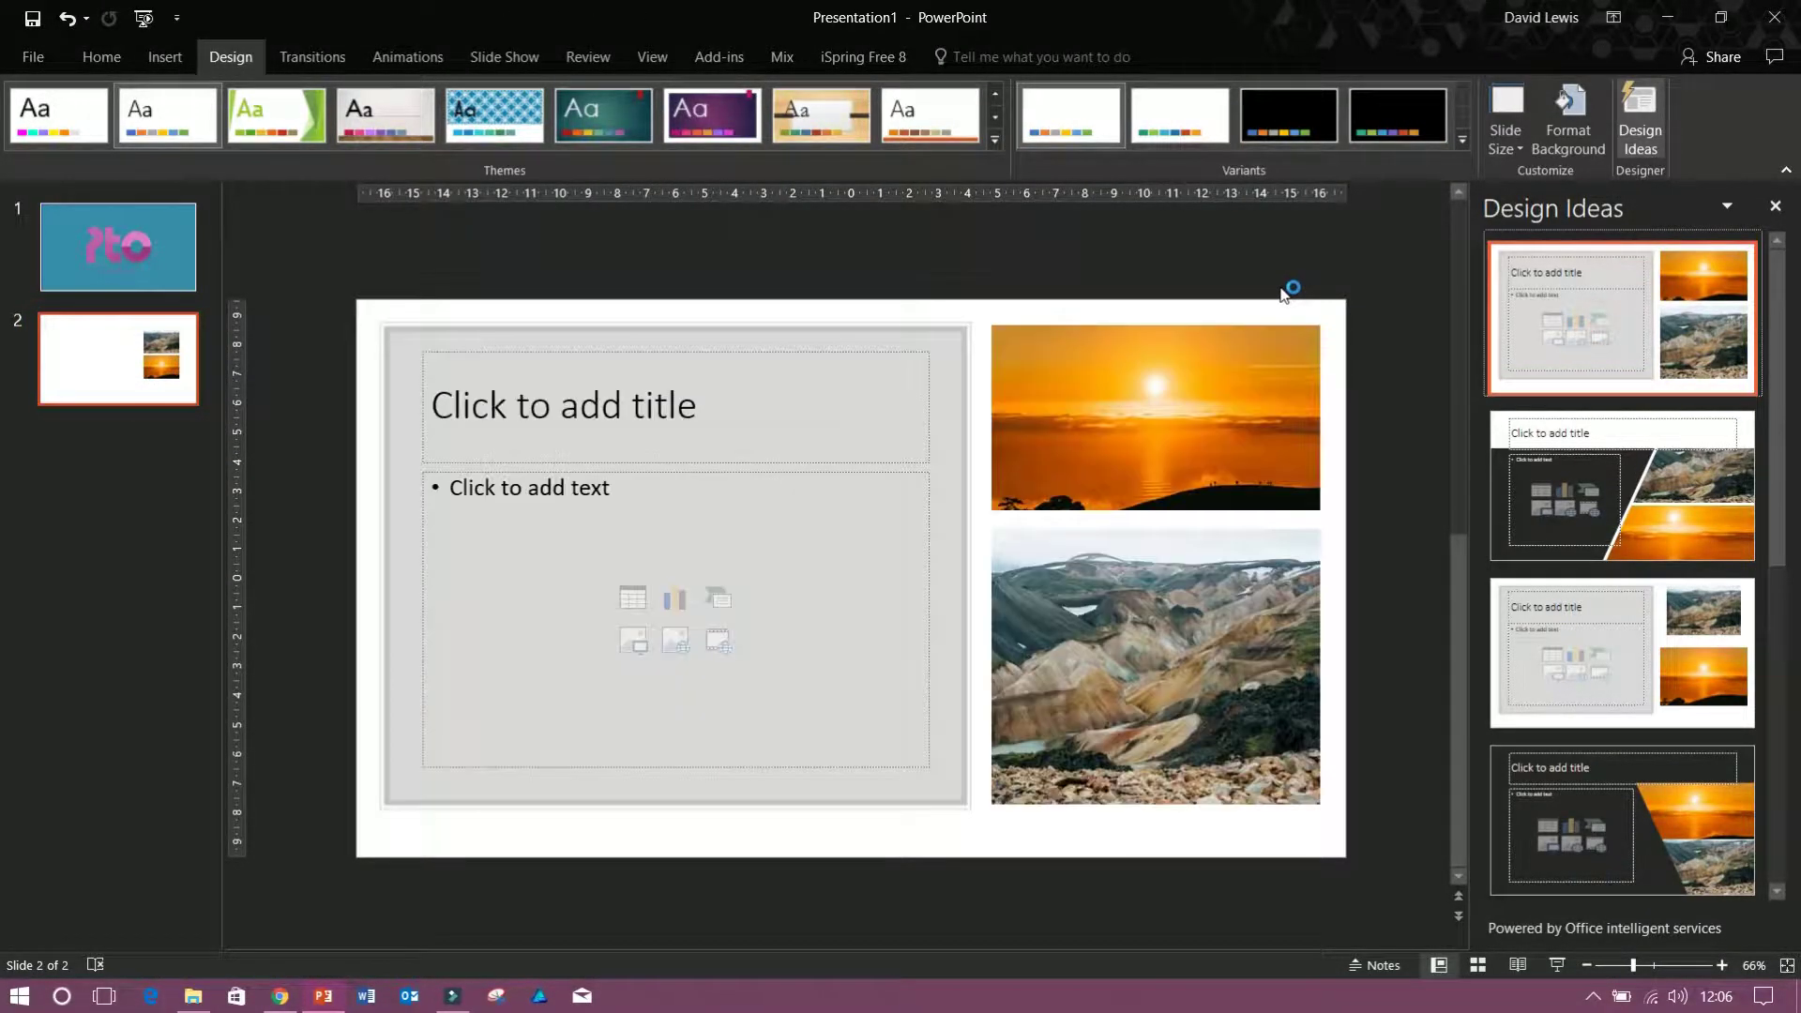
Step: Delete the placeholders and both photos from slide 2 and reset the slide to its blank title-and-content layout
{"action": "left_click_drag", "start_coordinate": [303, 281], "coordinate": [1294, 747]}
{"action": "key", "text": "Delete"}
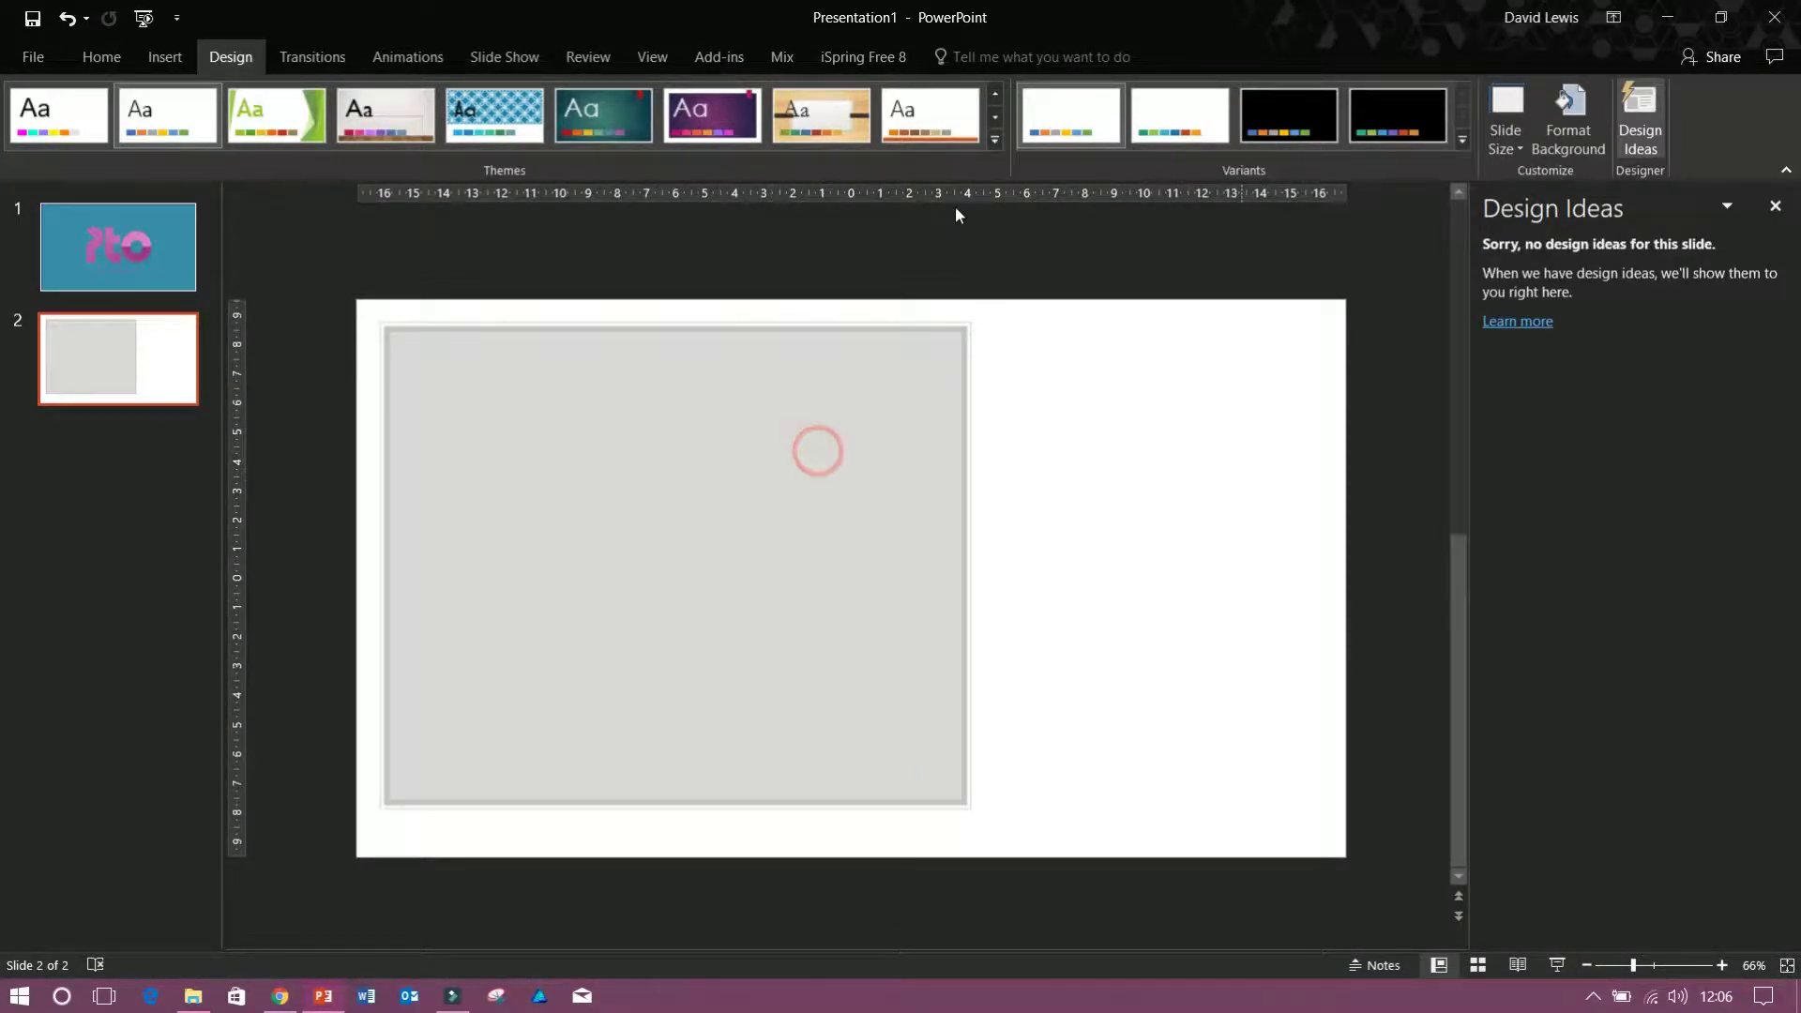
{"action": "right_click", "coordinate": [137, 346]}
{"action": "left_click", "coordinate": [280, 730]}
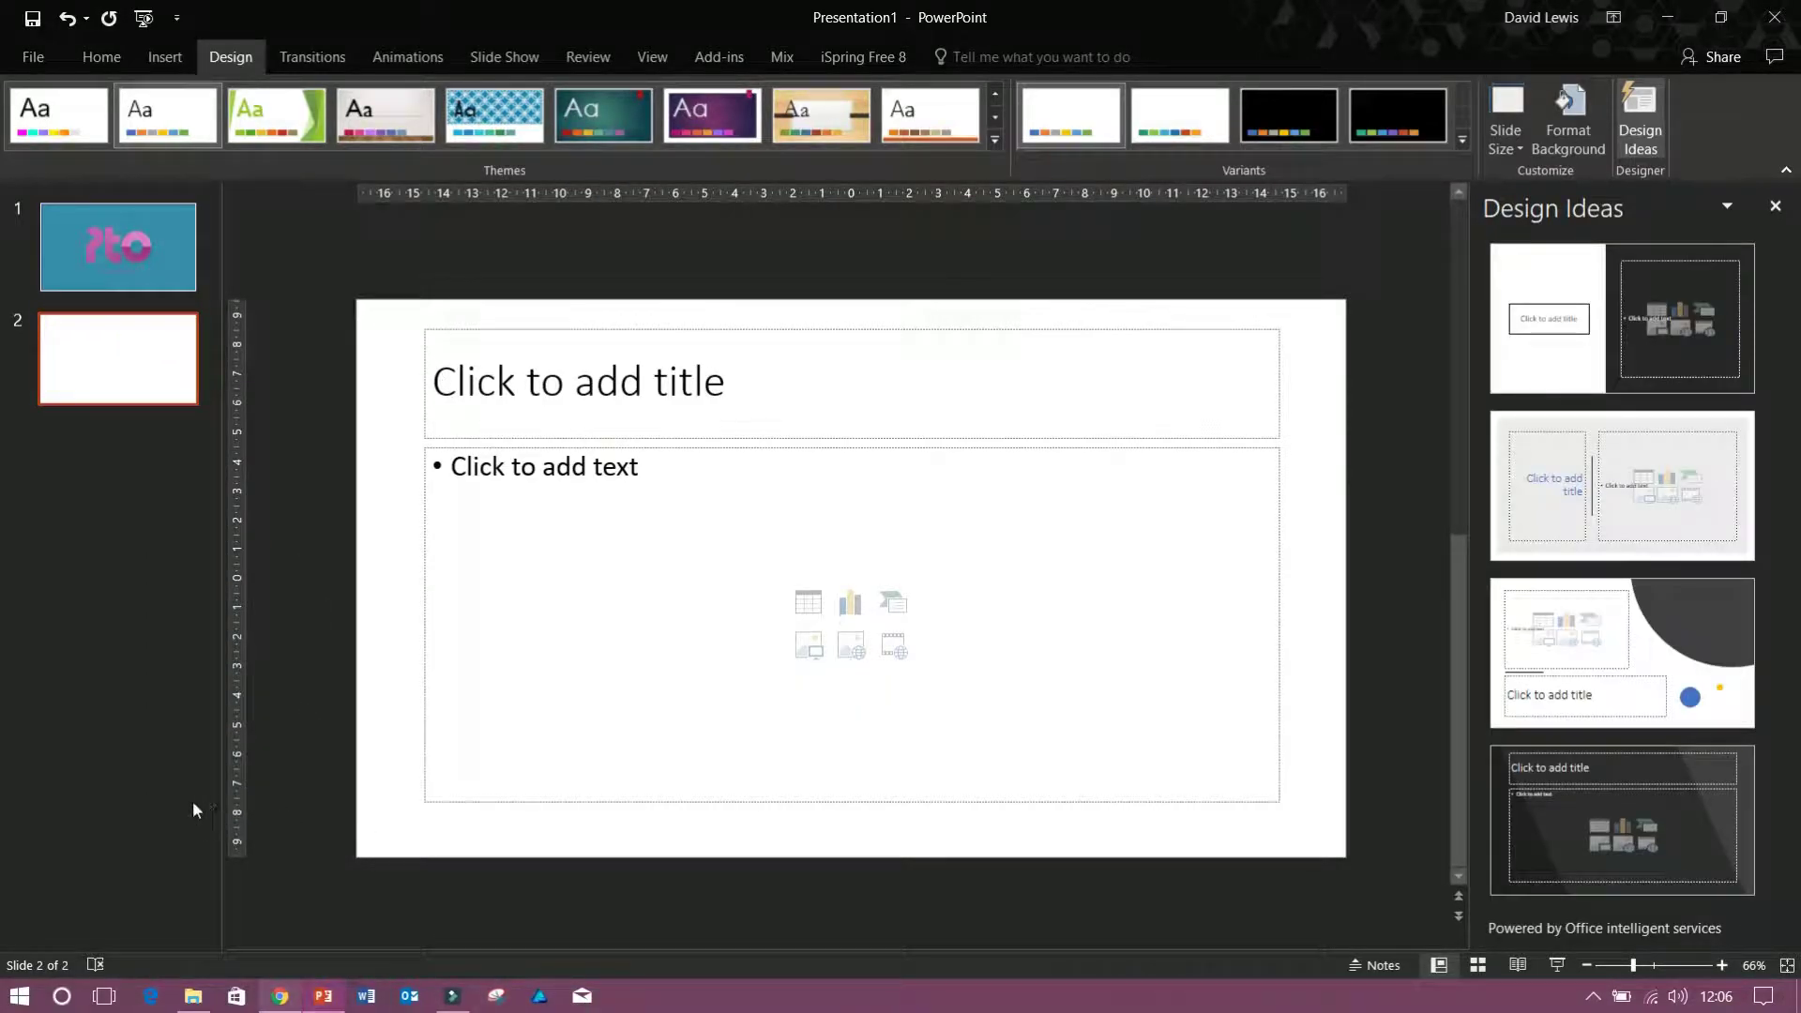
Step: Insert the iceberg lagoon photo from the PowerPoint Training Online folder onto the blank slide 2
{"action": "left_click", "coordinate": [193, 997]}
{"action": "left_click", "coordinate": [478, 547]}
{"action": "right_click", "coordinate": [343, 304]}
{"action": "left_click", "coordinate": [392, 463]}
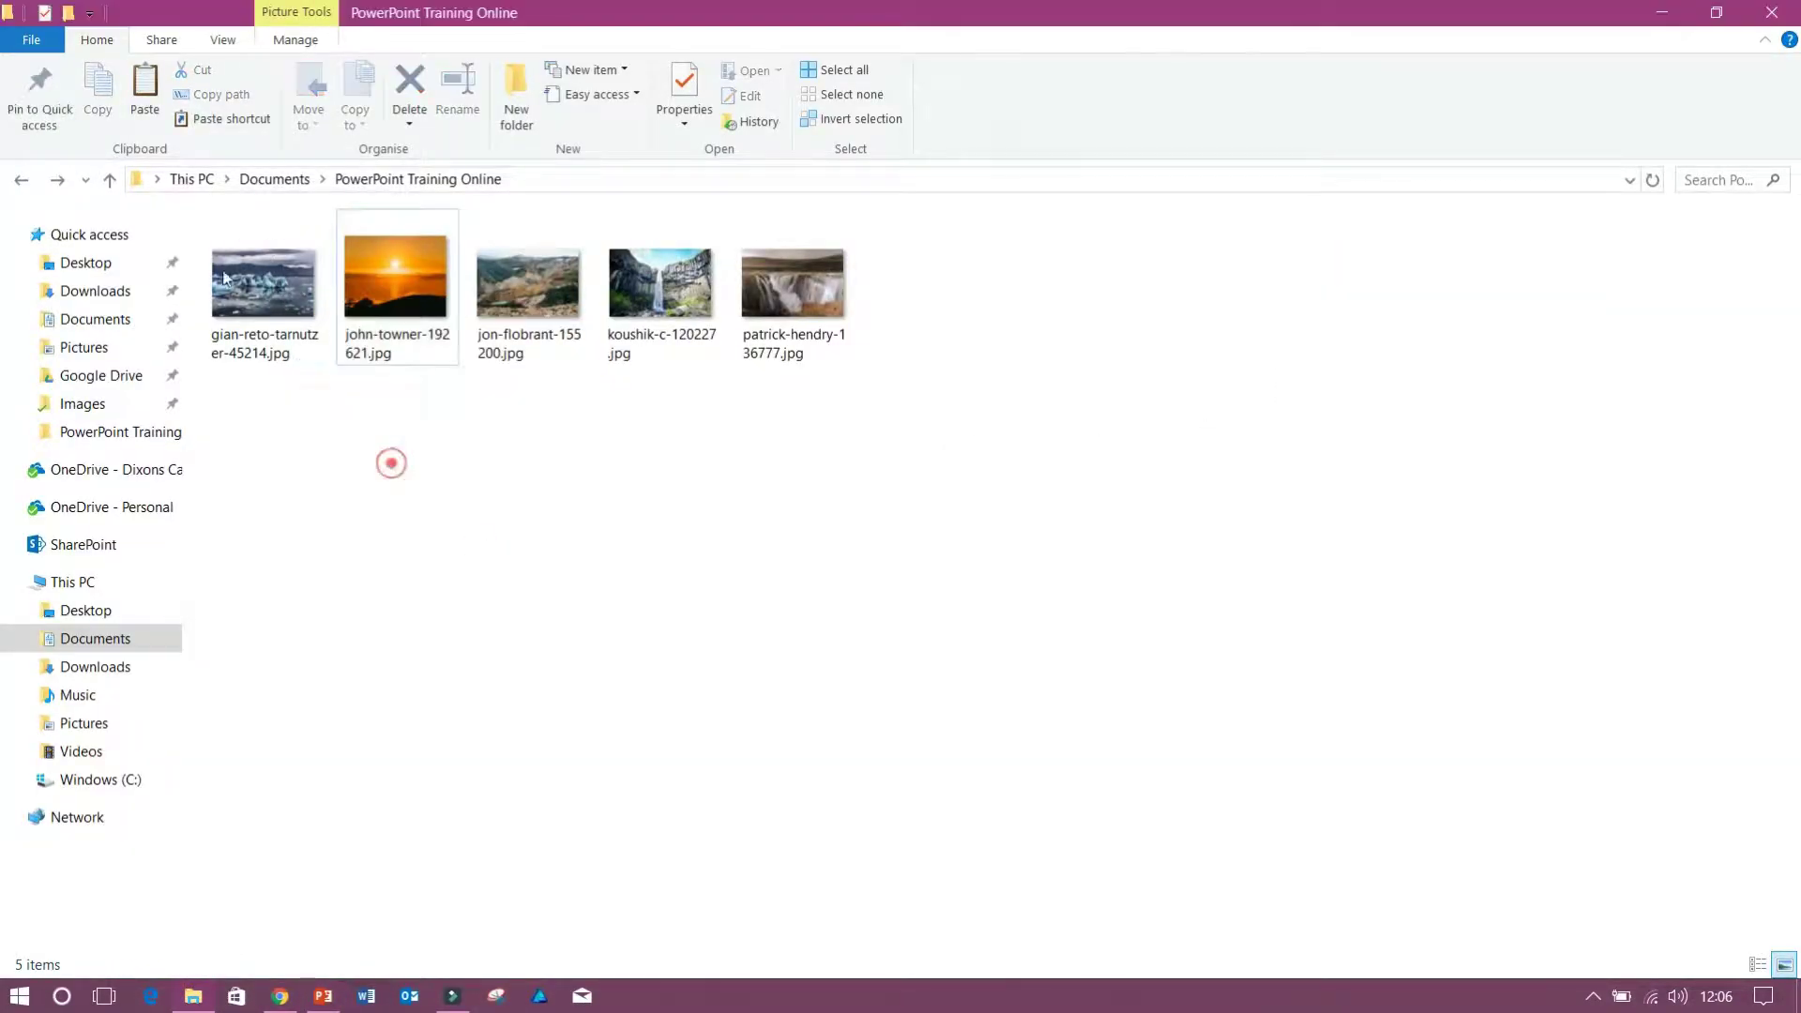
{"action": "left_click_drag", "start_coordinate": [273, 303], "coordinate": [849, 559]}
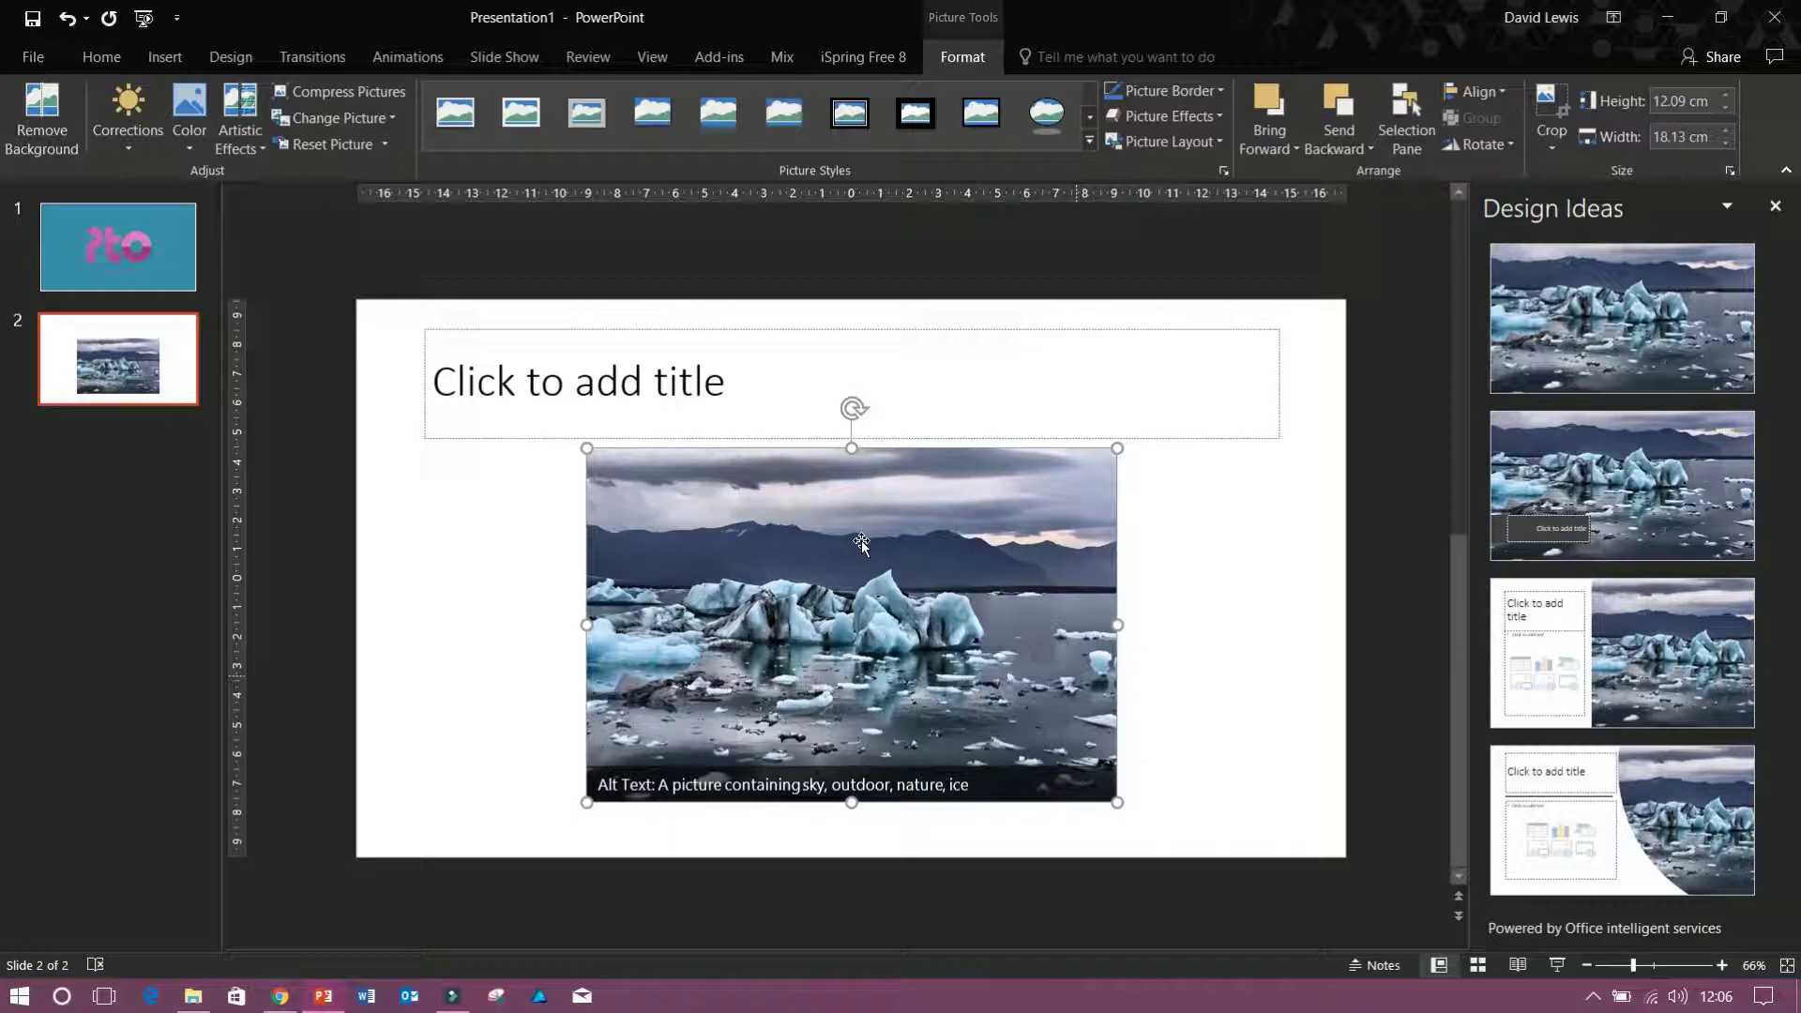
Step: Try the design ideas for the iceberg photo, ending on the full-slide picture with the wide translucent text panel
{"action": "left_click", "coordinate": [1595, 494]}
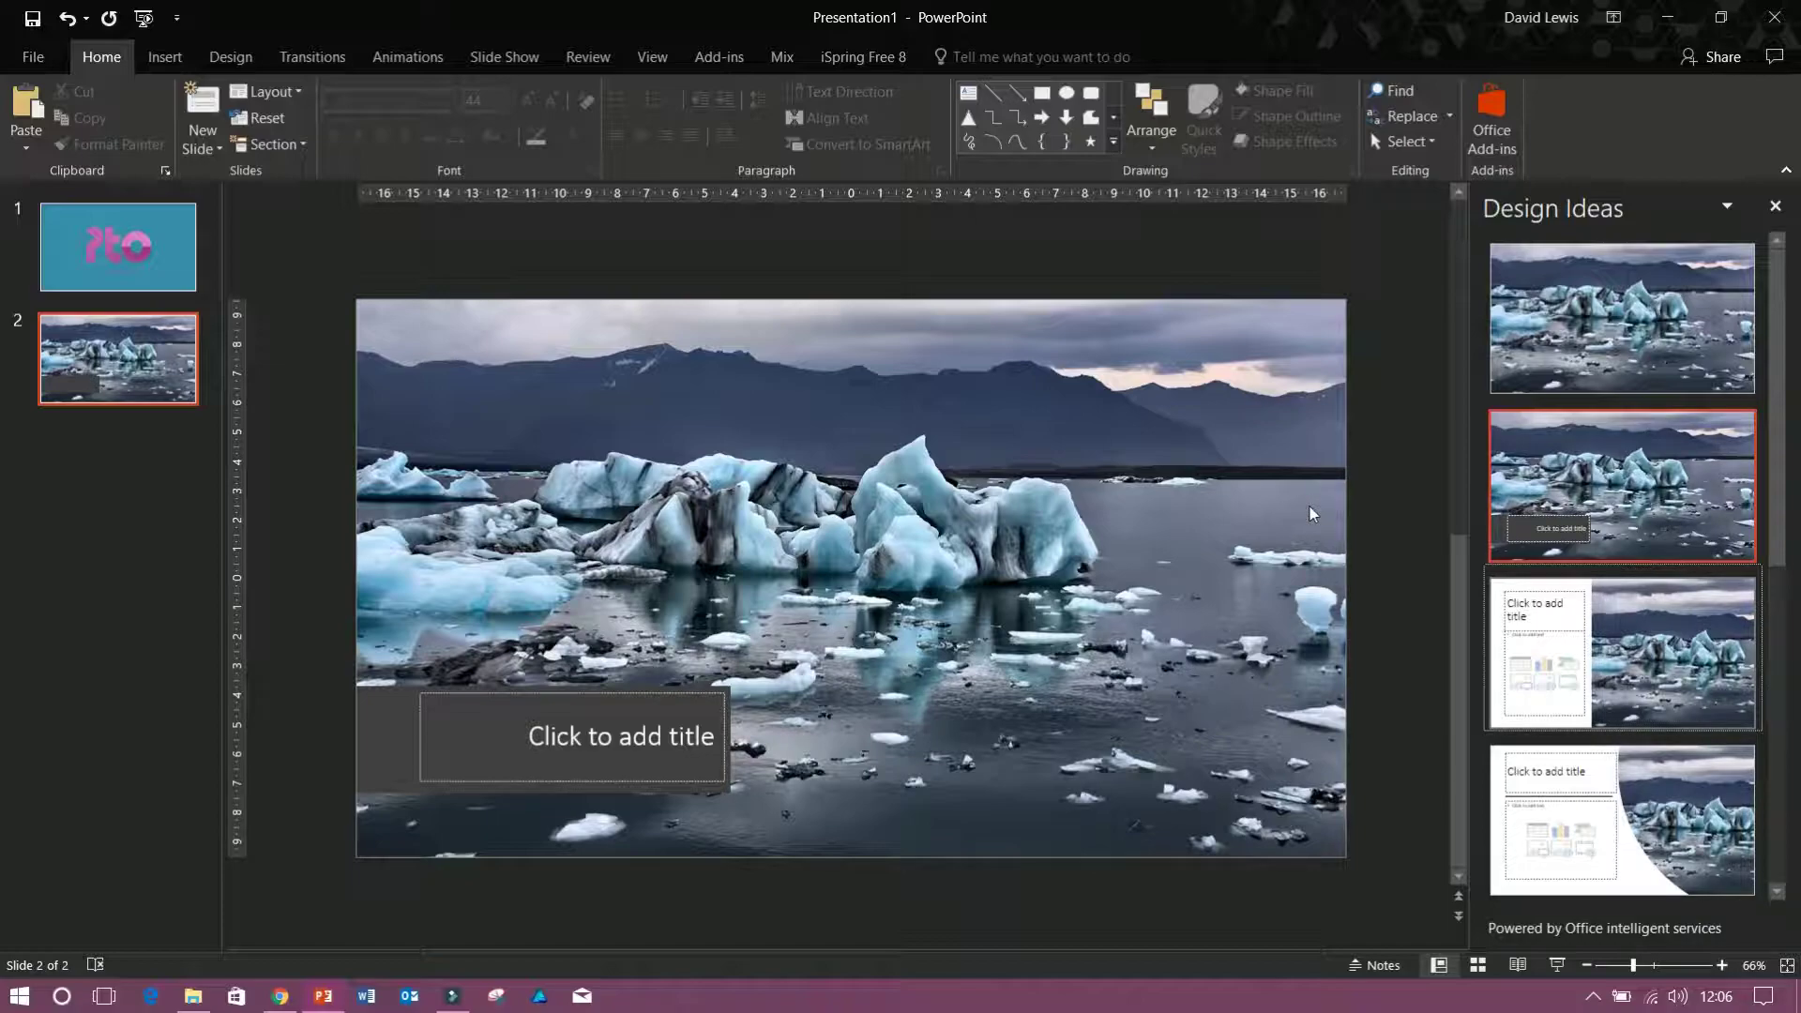
{"action": "left_click", "coordinate": [1543, 642]}
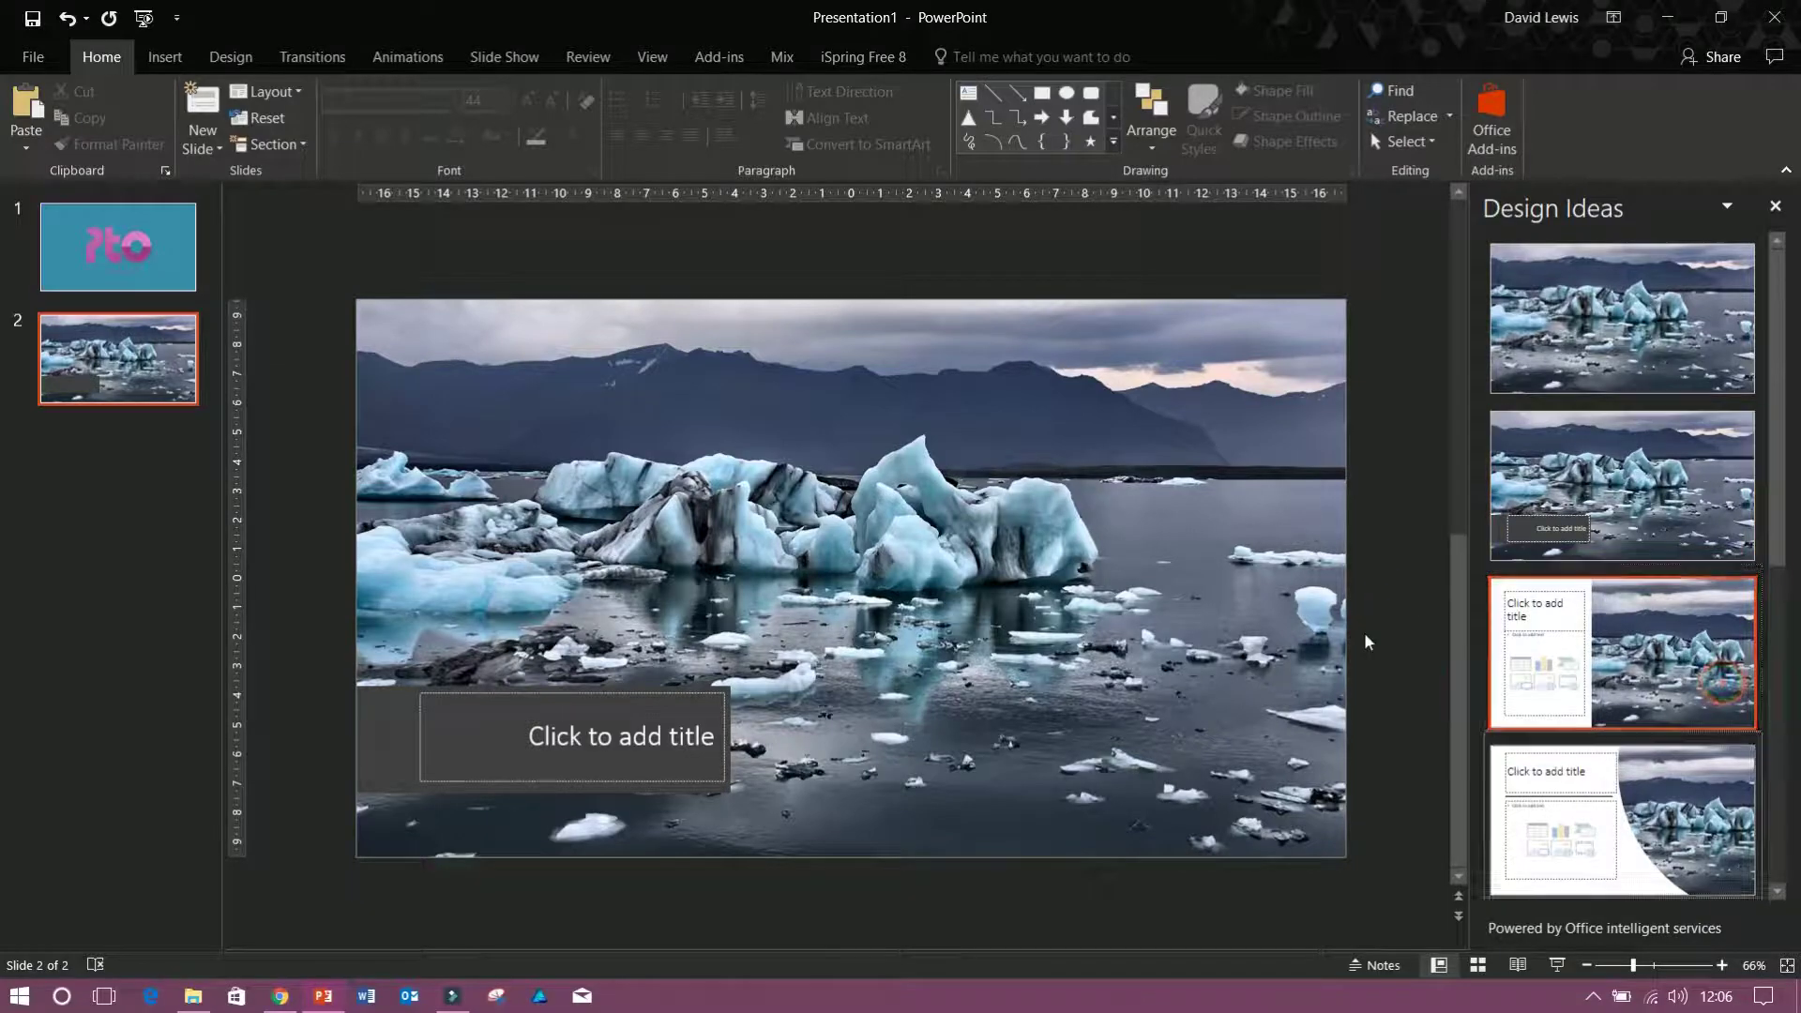
{"action": "key", "text": "Down"}
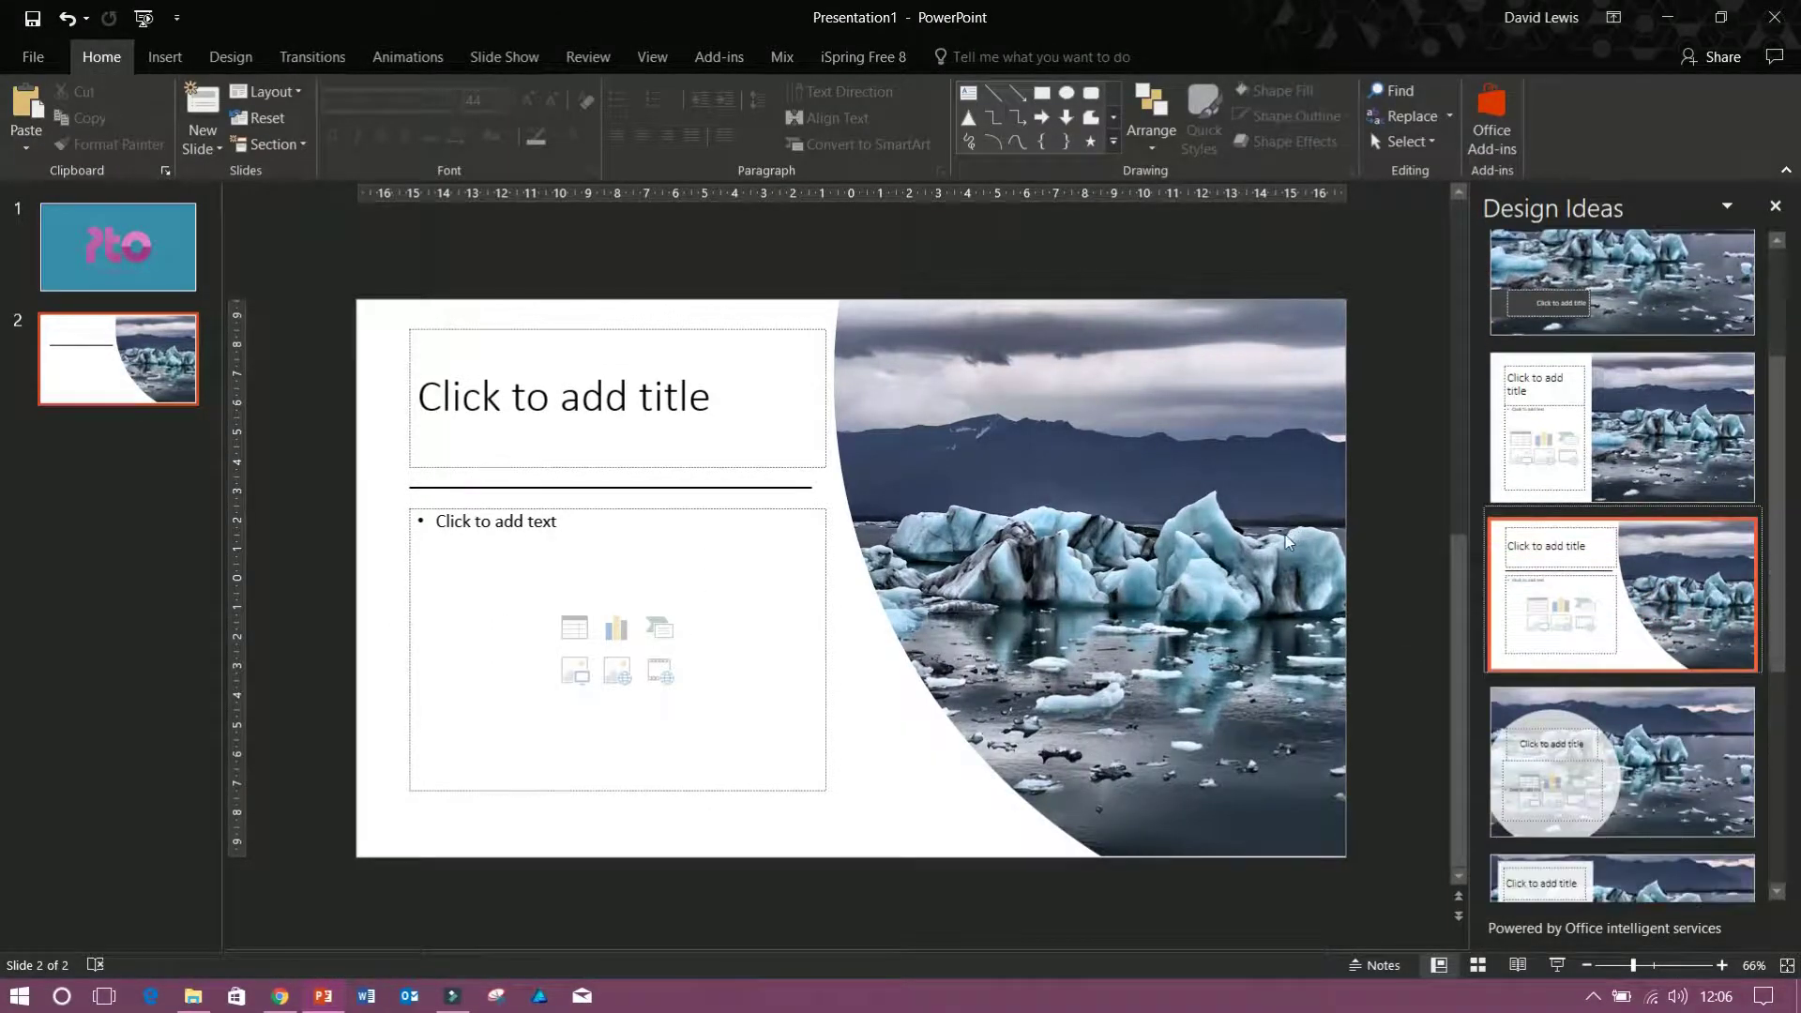
{"action": "key", "text": "Down"}
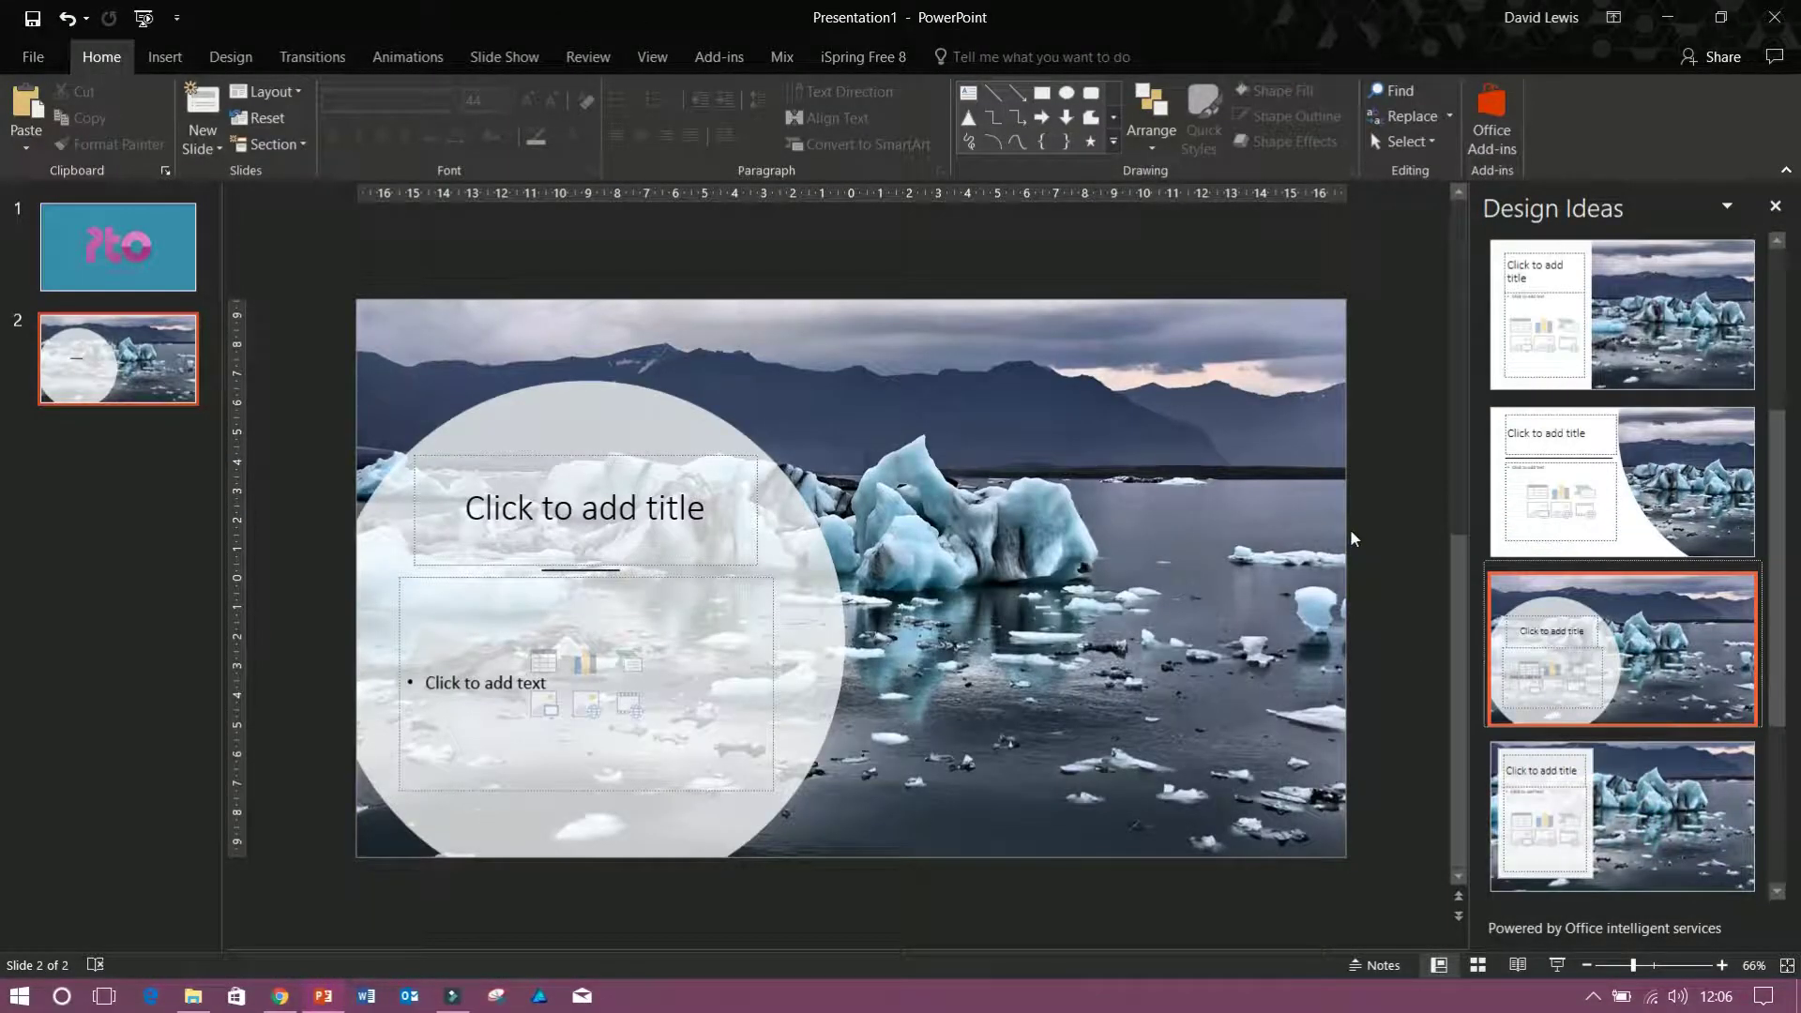
{"action": "key", "text": "Down"}
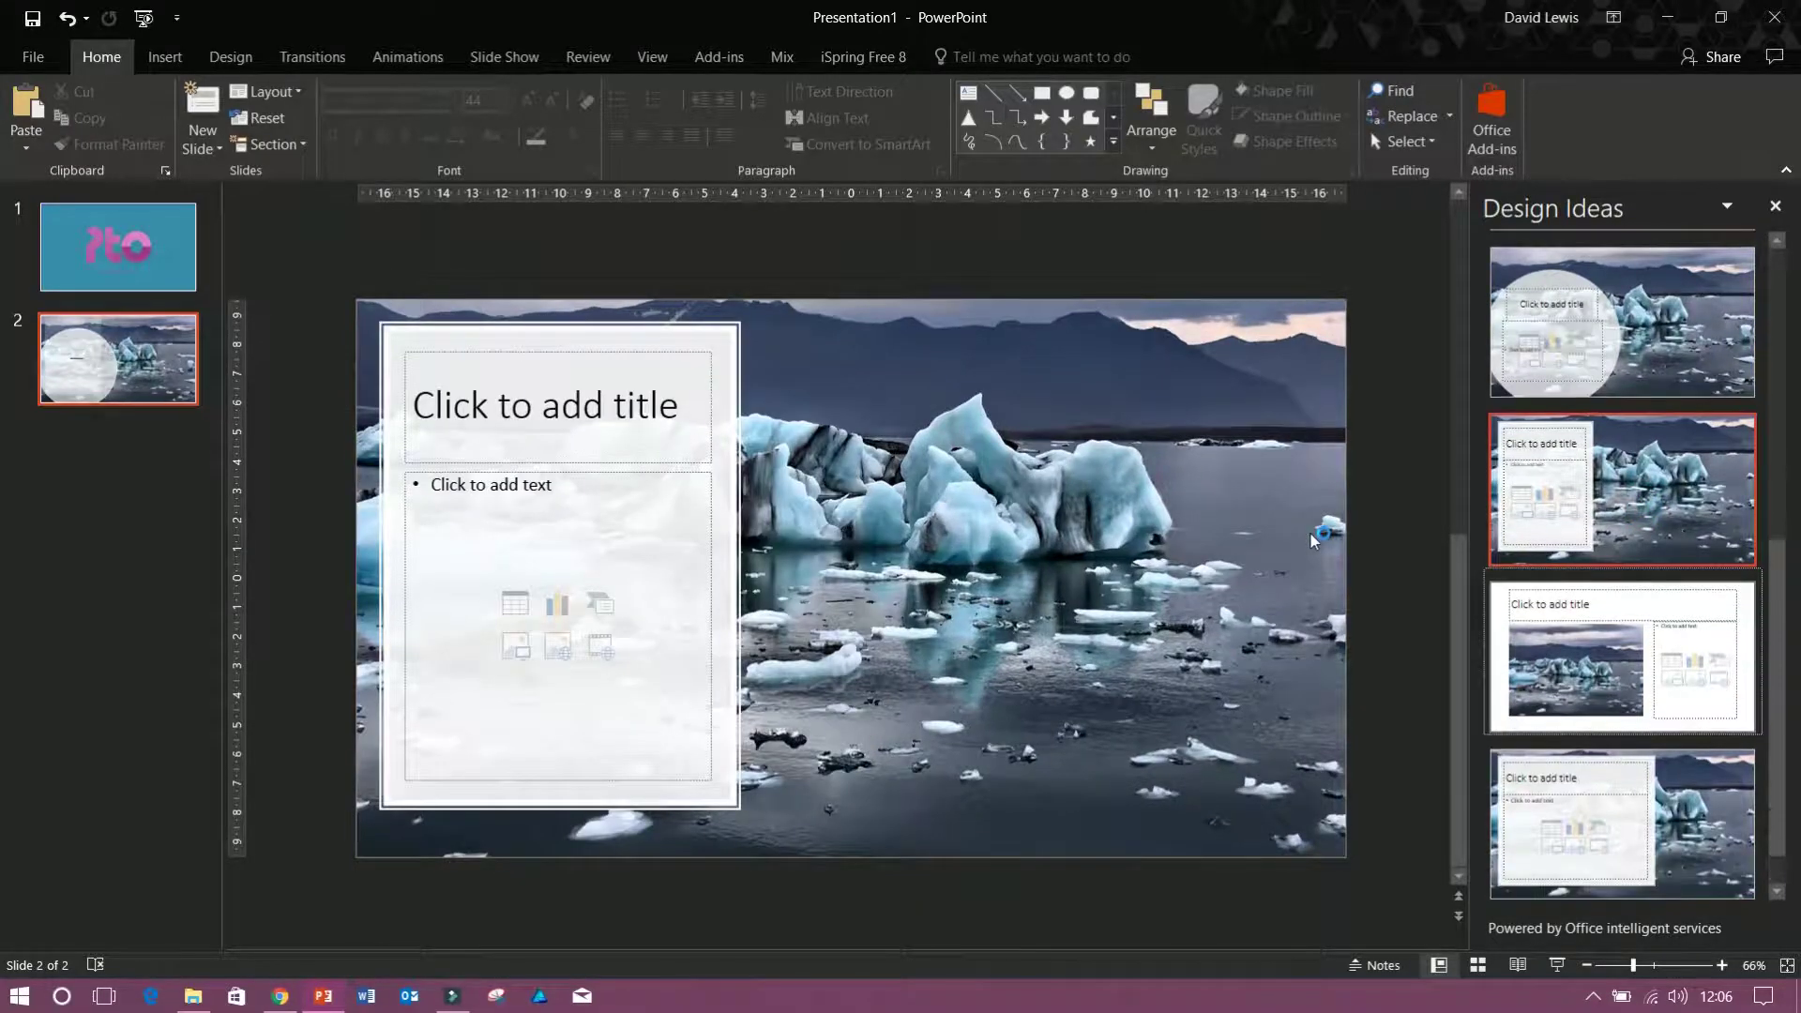
{"action": "key", "text": "Down"}
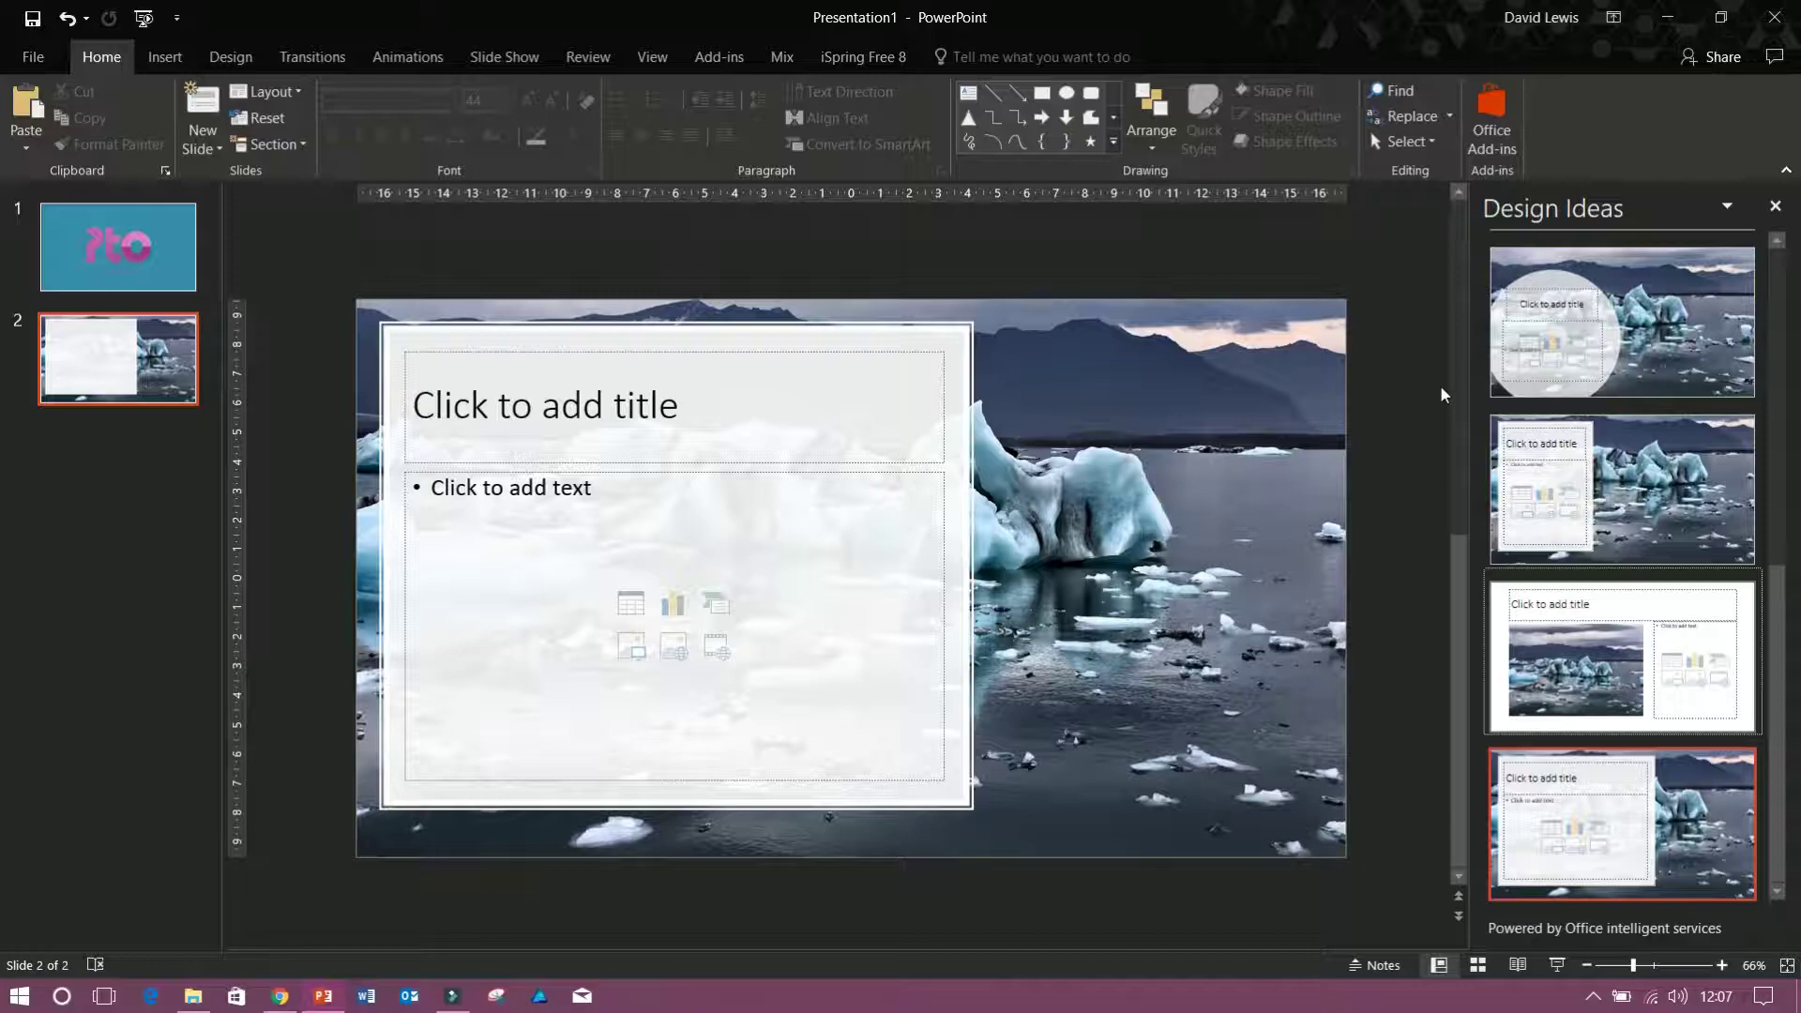
Step: Add a new title-and-content slide after slide 2
{"action": "left_click", "coordinate": [122, 437]}
{"action": "right_click", "coordinate": [161, 538]}
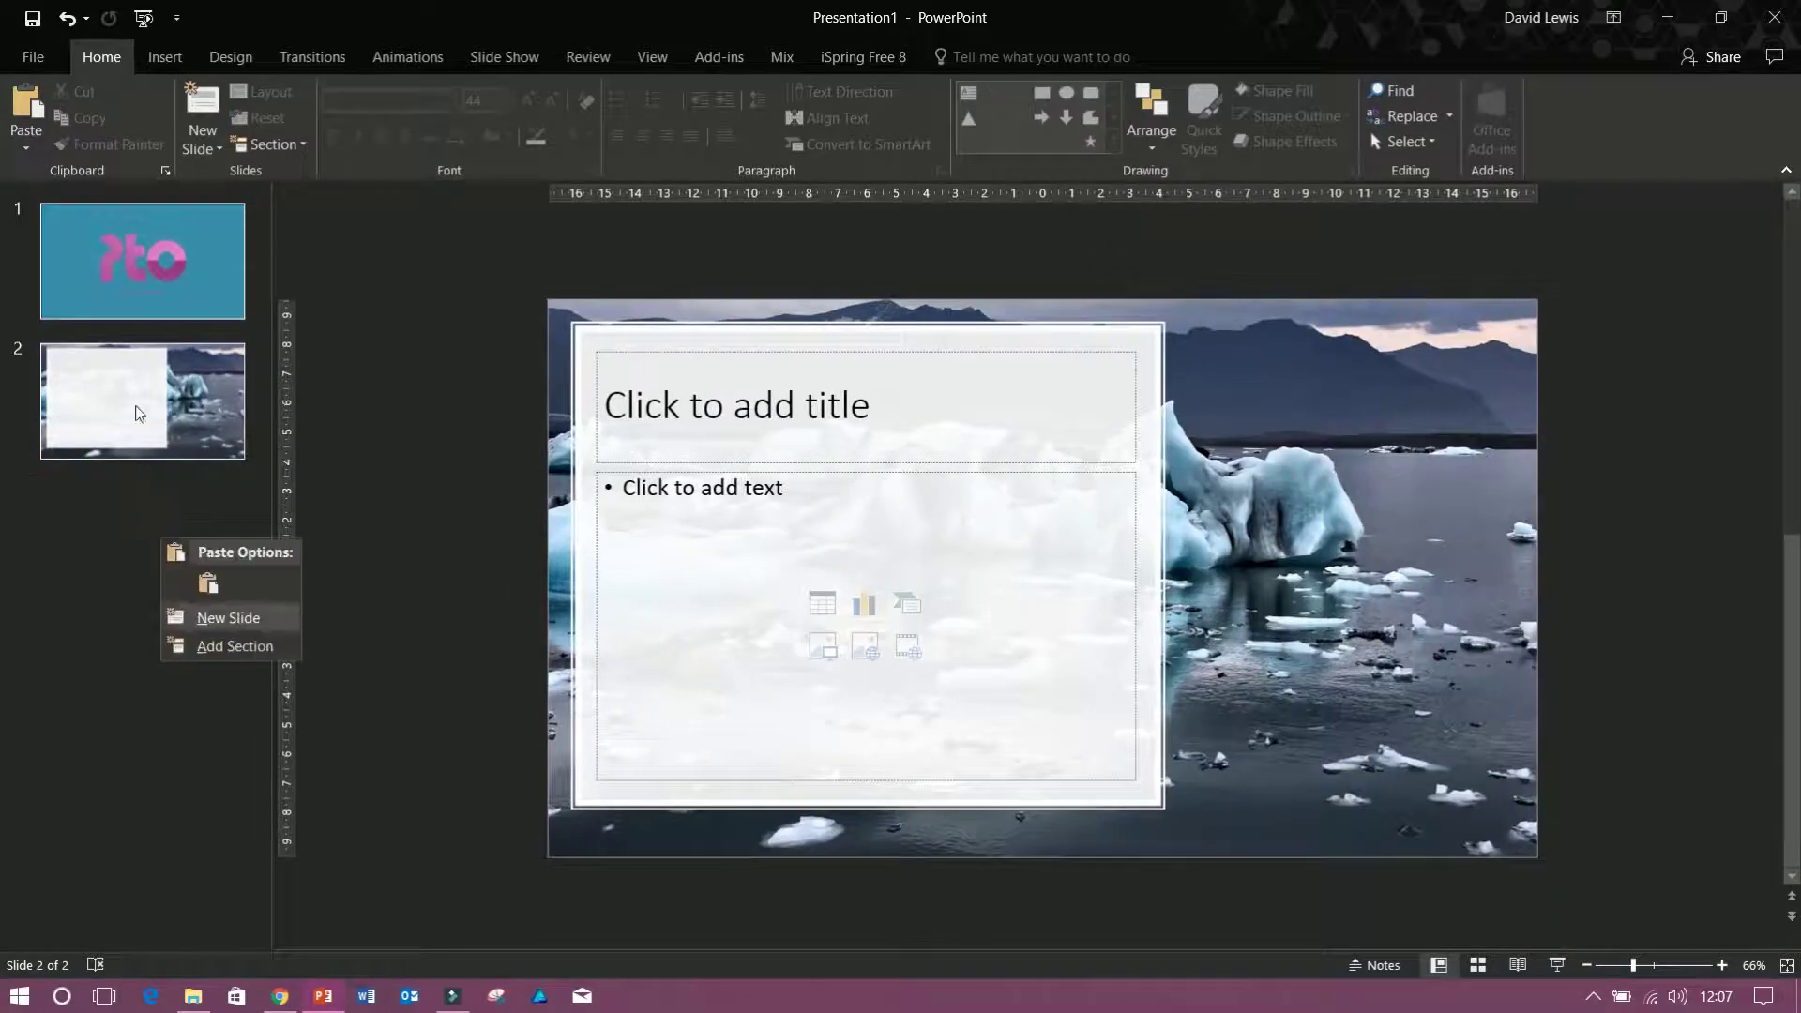
{"action": "left_click", "coordinate": [218, 615]}
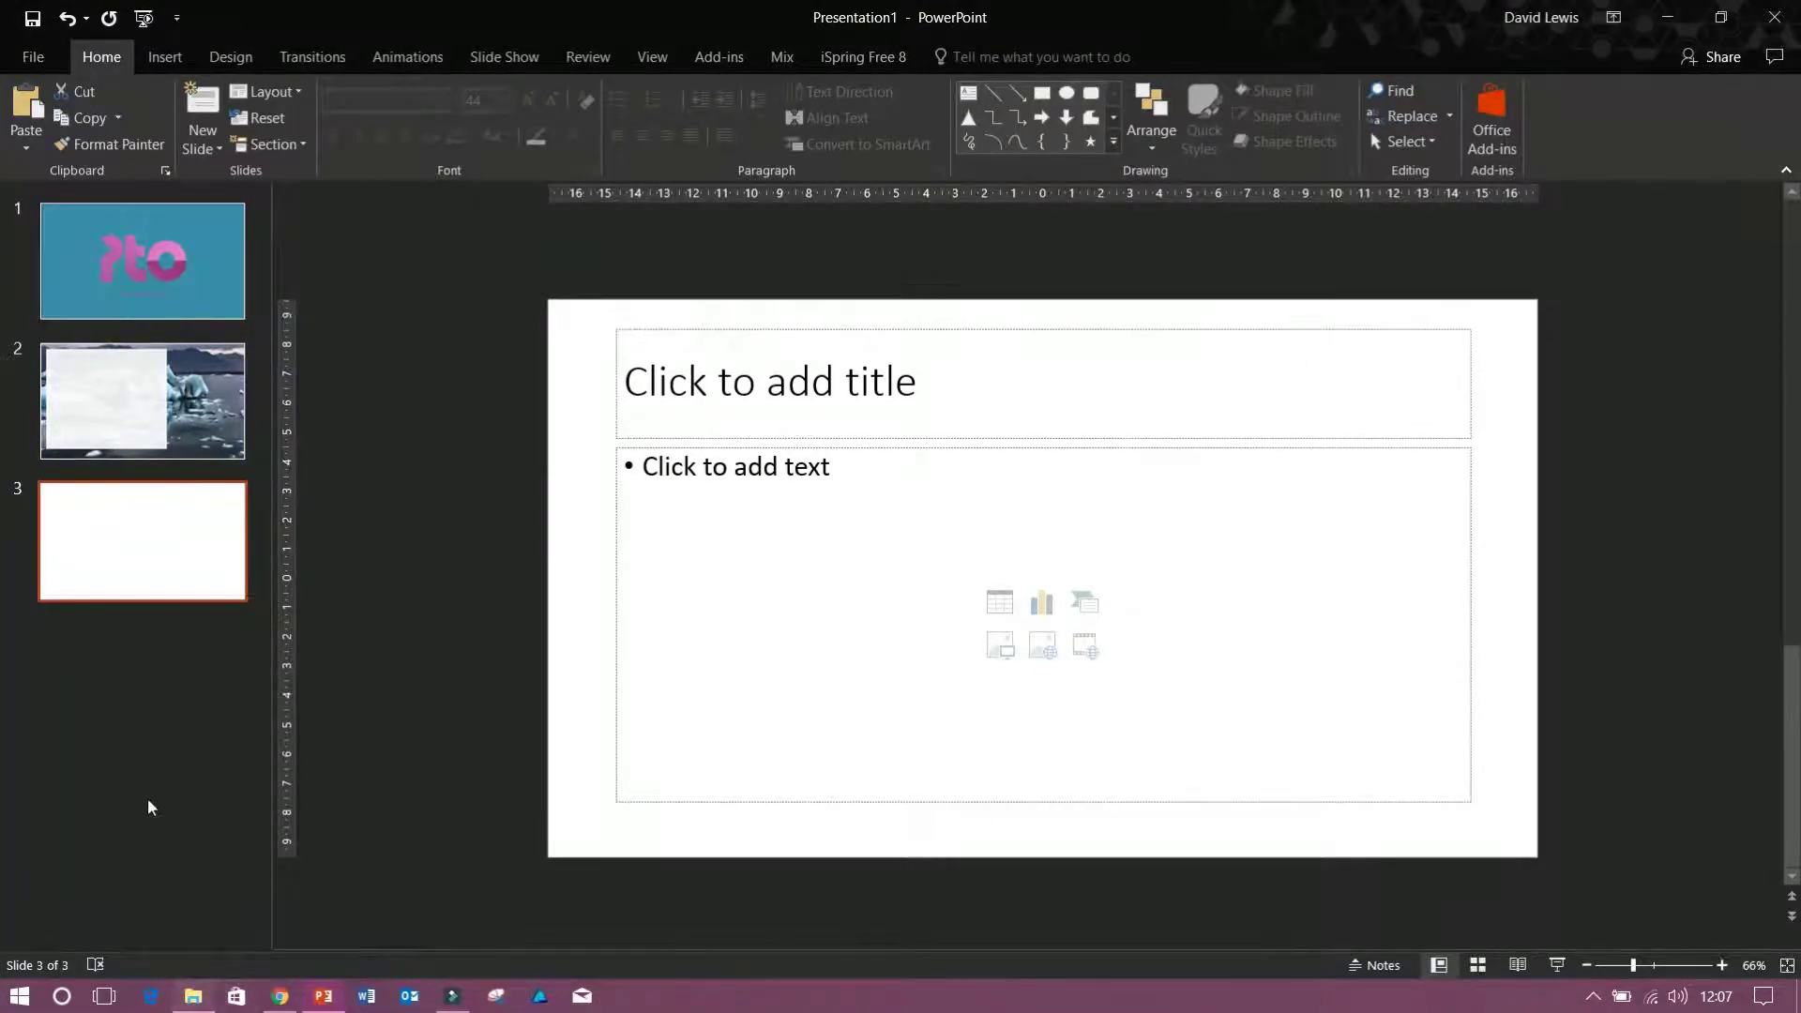
Step: Paste all five photos from the PowerPoint Training Online folder onto slide 3
{"action": "left_click", "coordinate": [193, 996]}
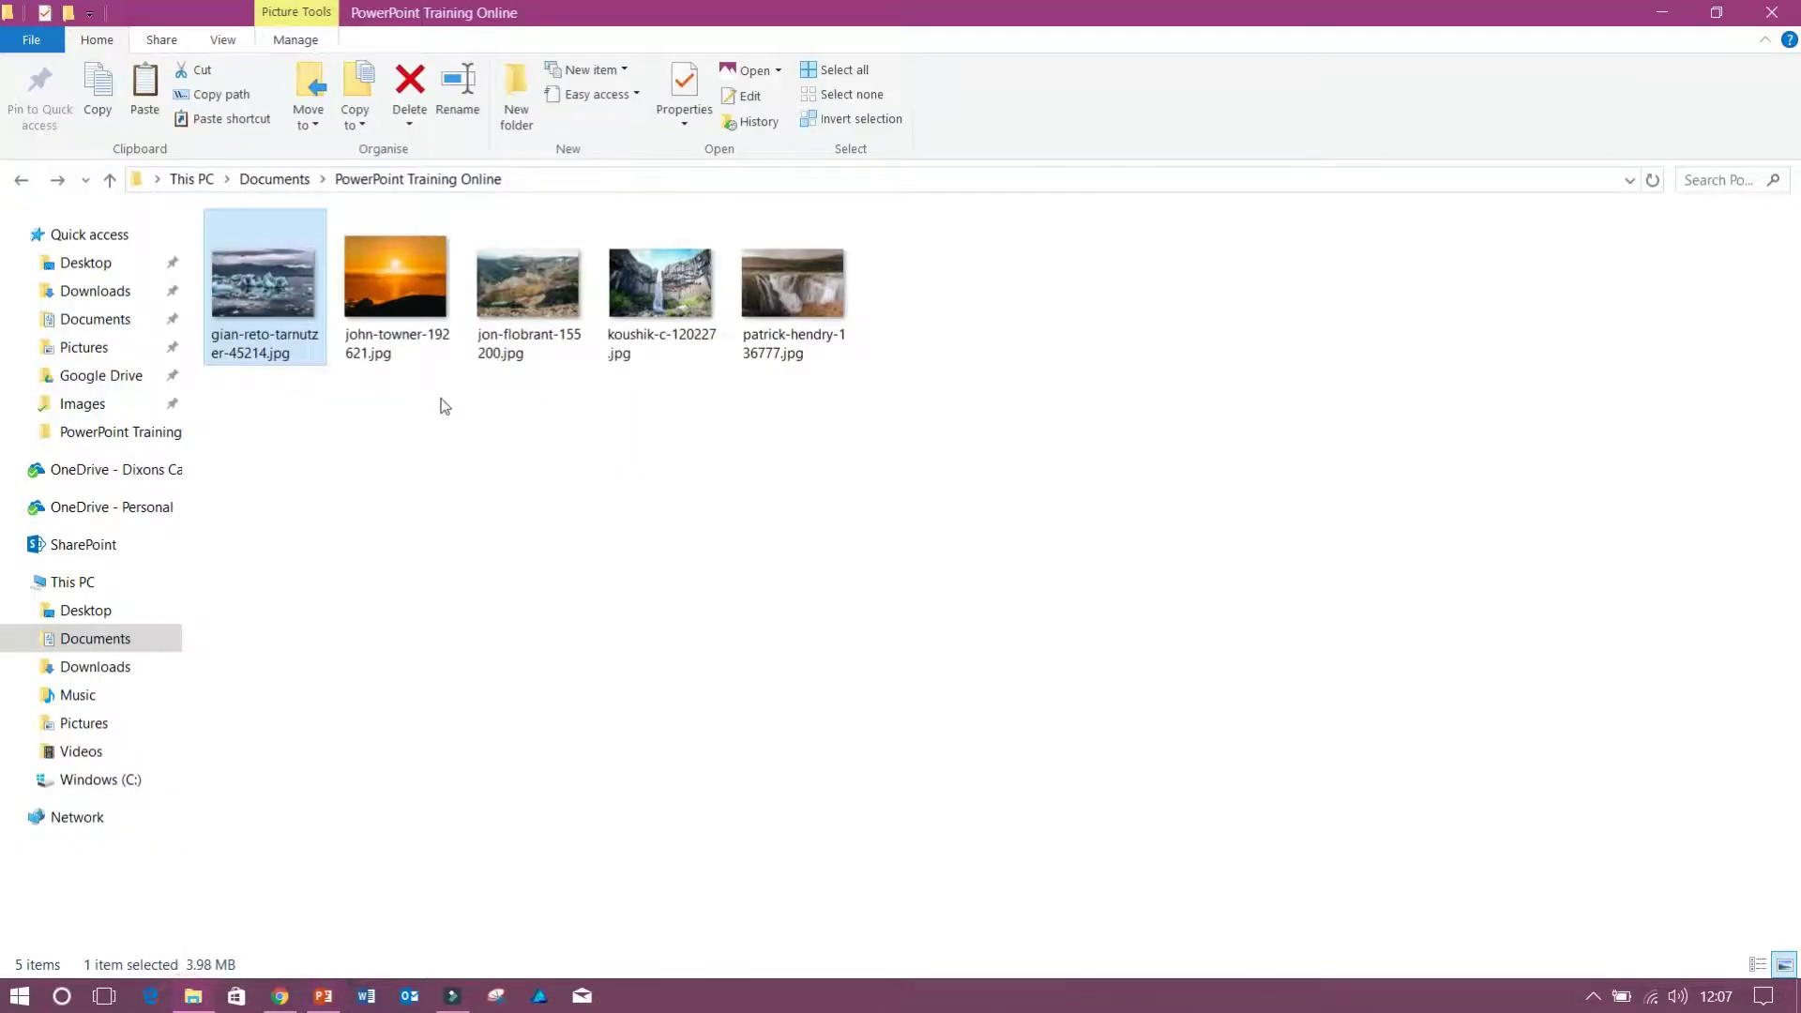
{"action": "left_click_drag", "start_coordinate": [996, 464], "coordinate": [169, 244]}
{"action": "left_click_drag", "start_coordinate": [410, 284], "coordinate": [448, 380]}
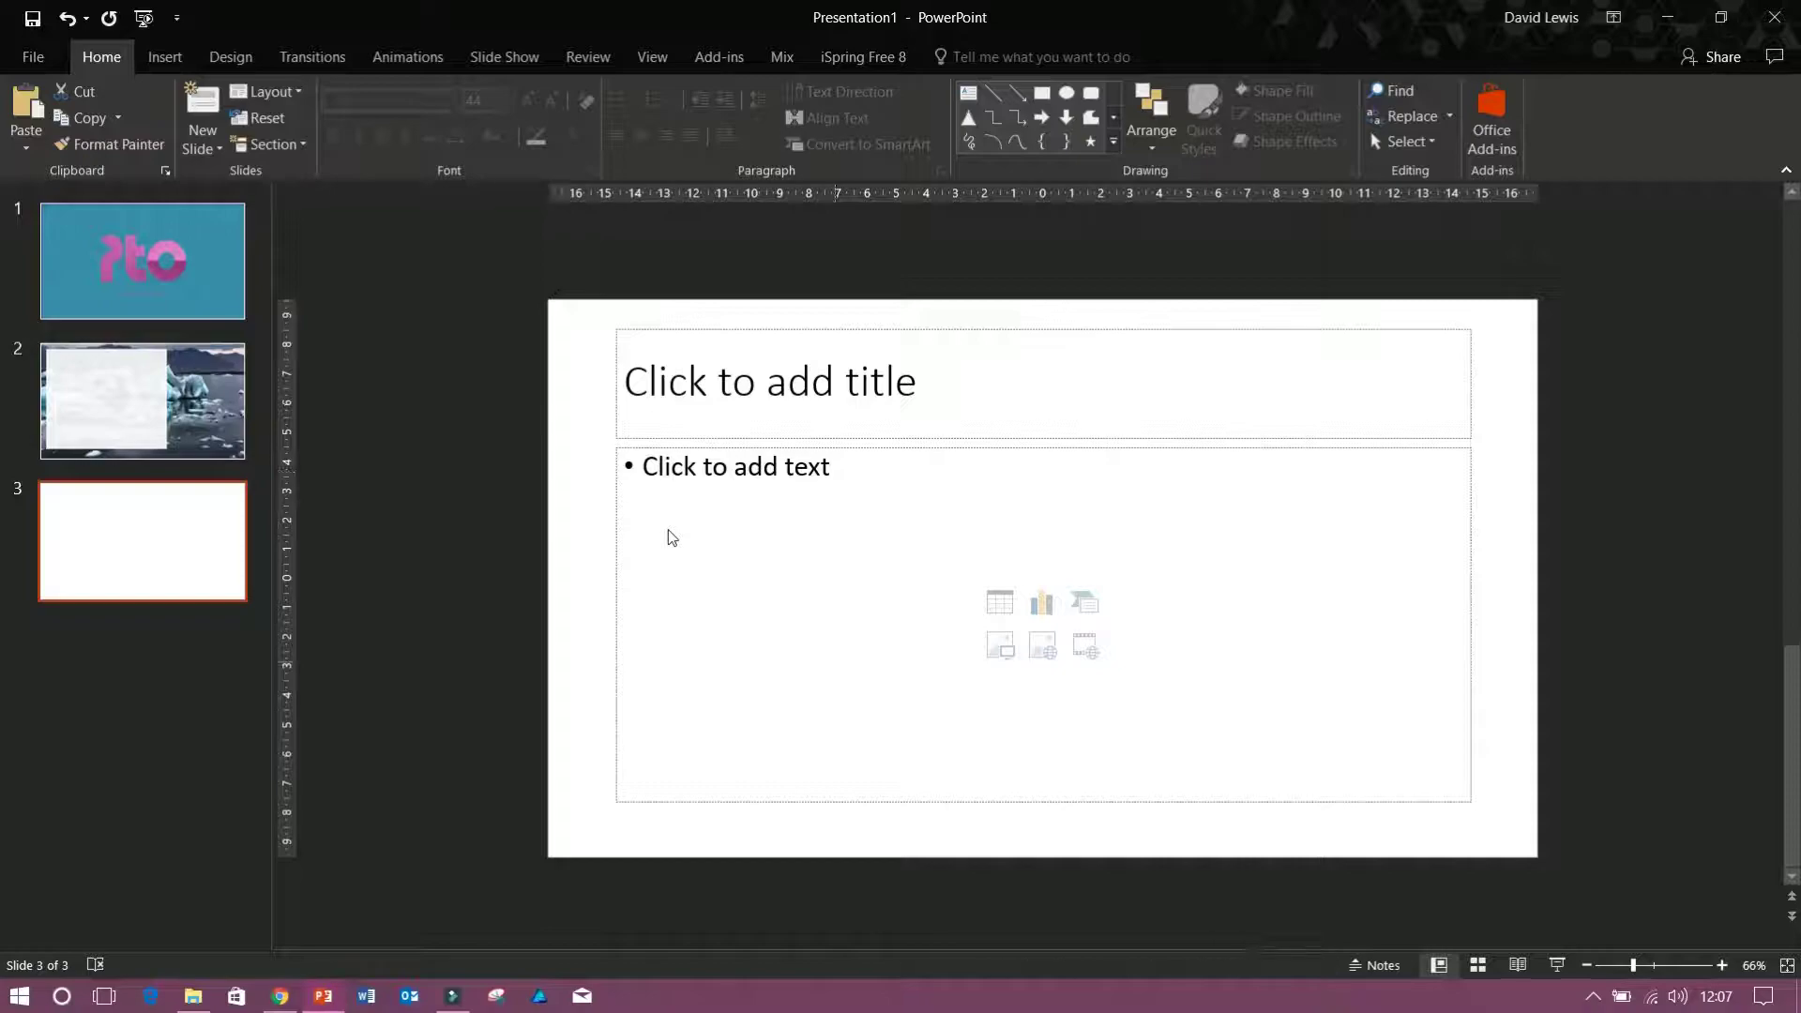
{"action": "key", "text": "ctrl+v"}
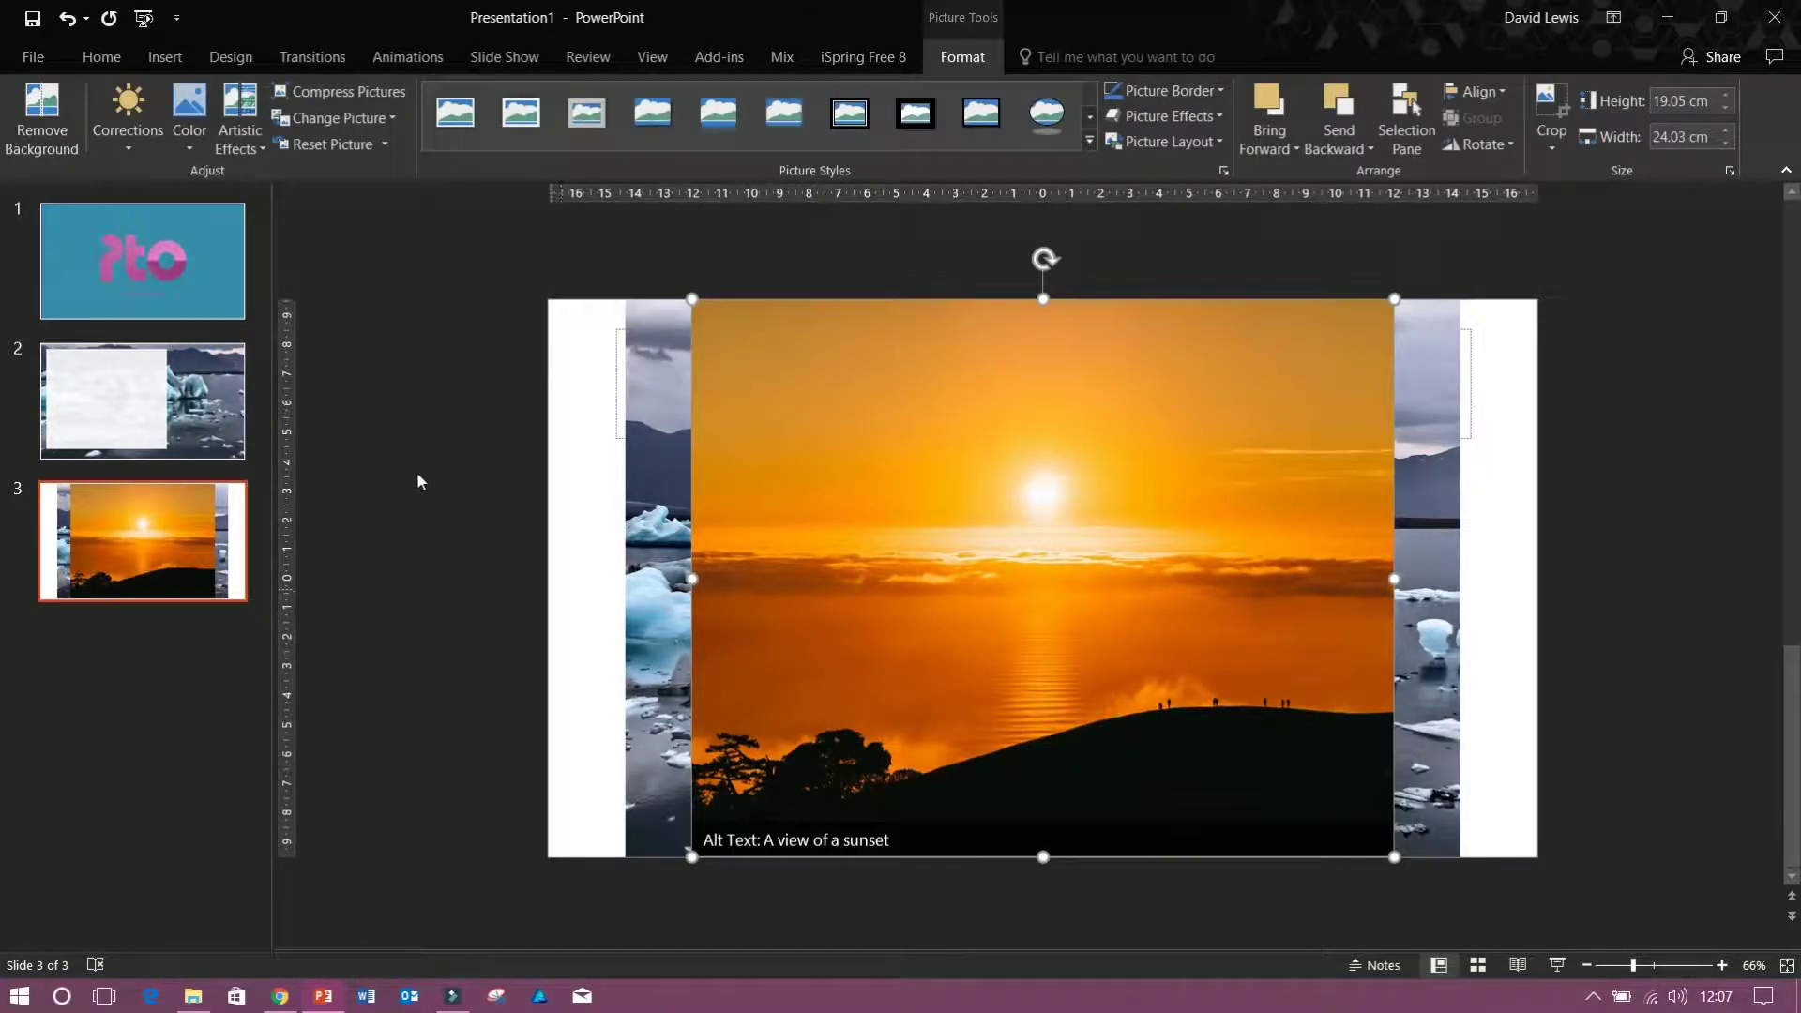
{"action": "left_click", "coordinate": [398, 497]}
{"action": "left_click_drag", "start_coordinate": [492, 268], "coordinate": [535, 328]}
Step: Request design ideas for slide 3 and delete the sunset photo to leave four pictures
{"action": "left_click", "coordinate": [234, 57]}
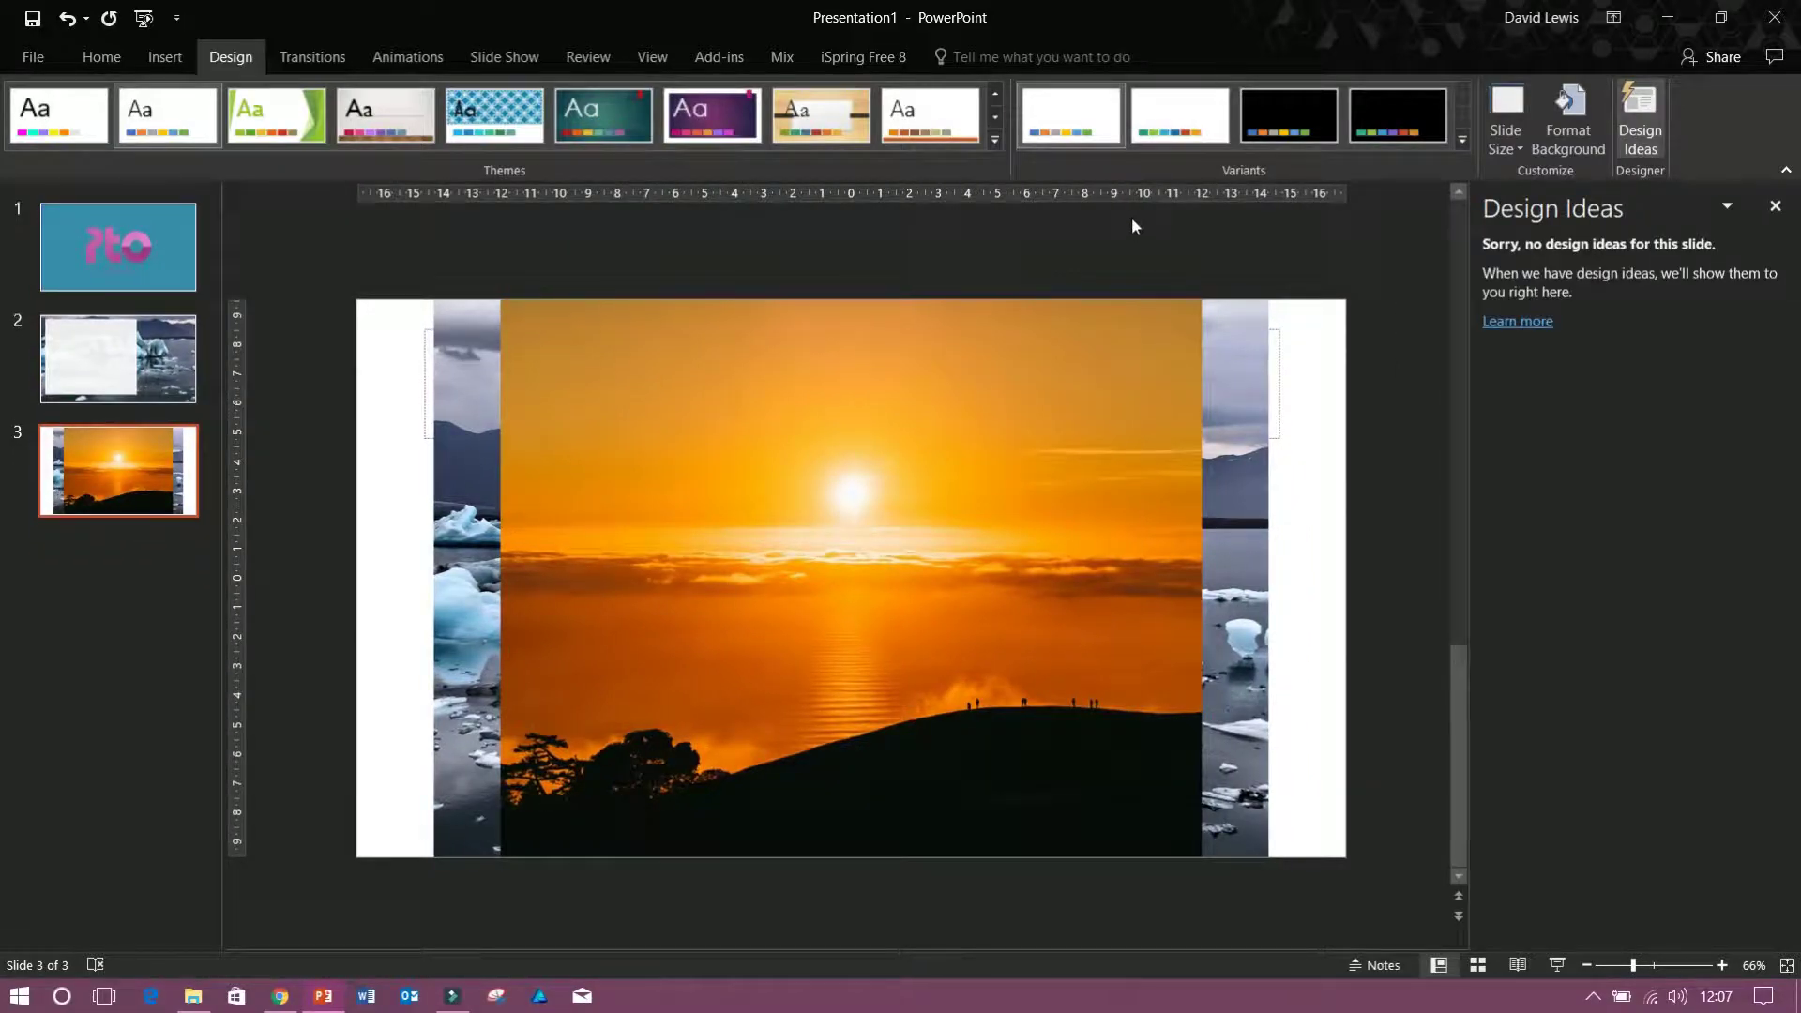
{"action": "left_click", "coordinate": [824, 341]}
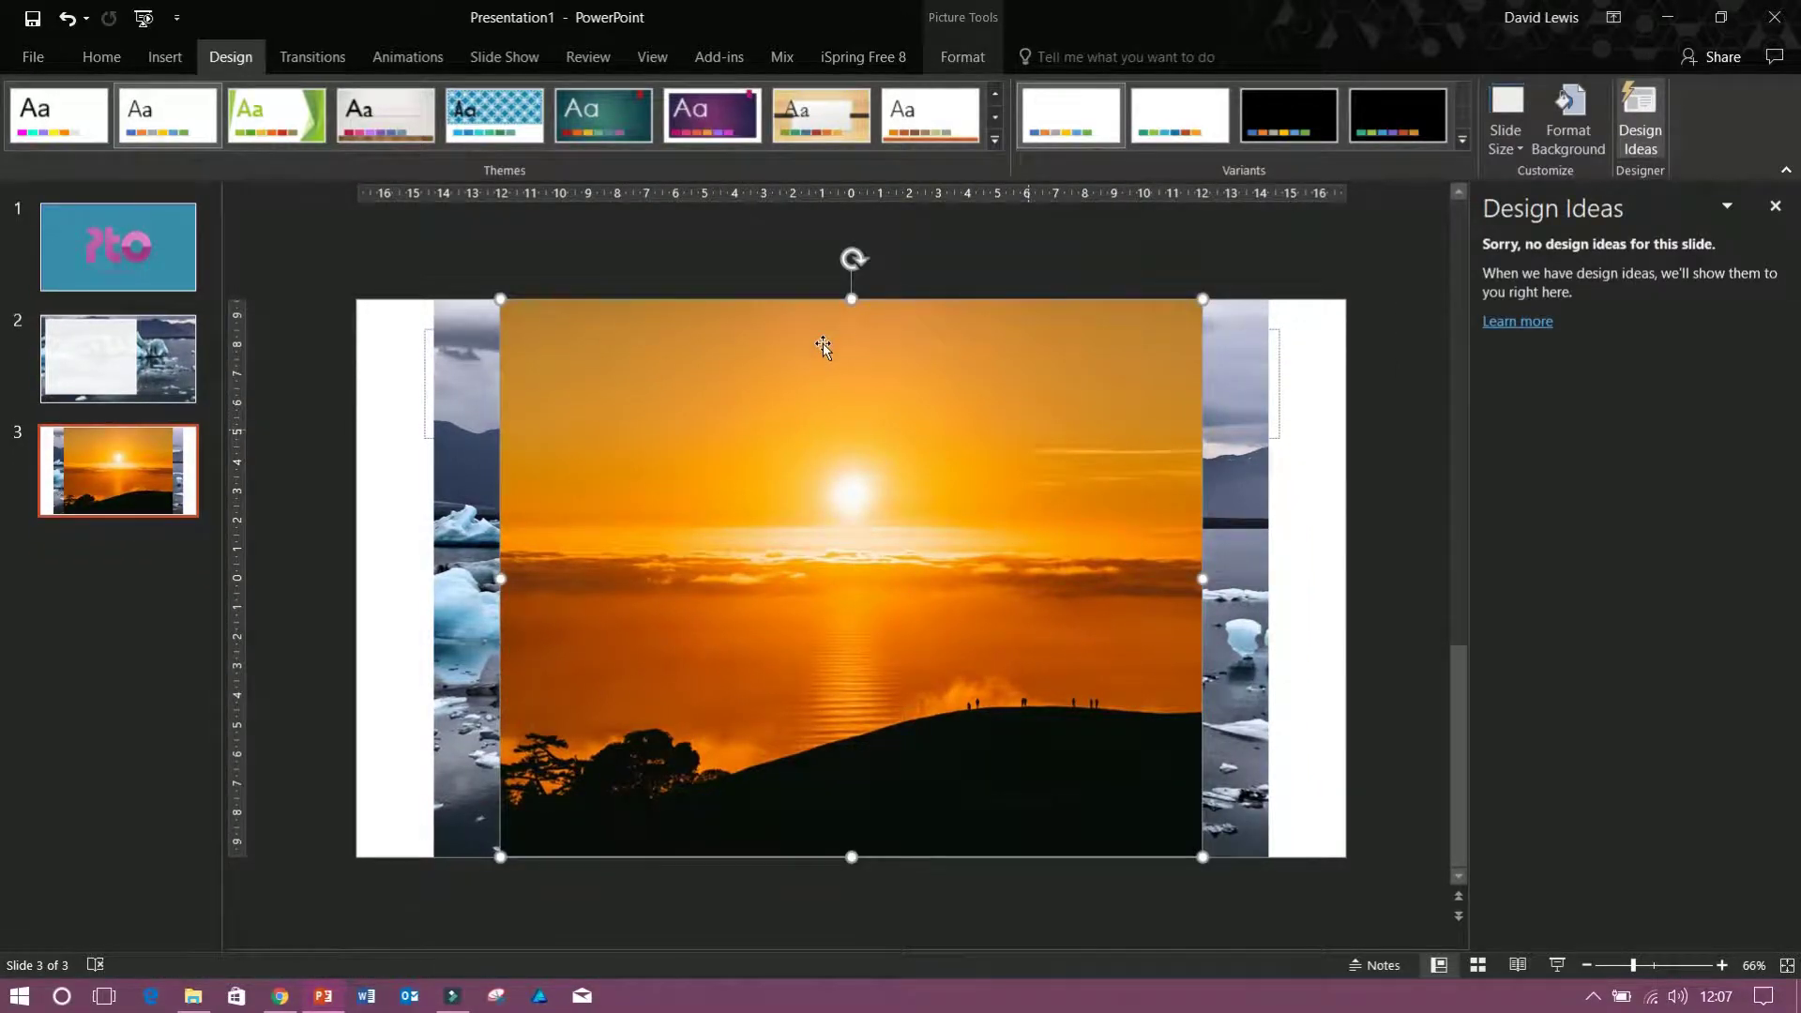
{"action": "key", "text": "Delete"}
{"action": "left_click", "coordinate": [825, 415]}
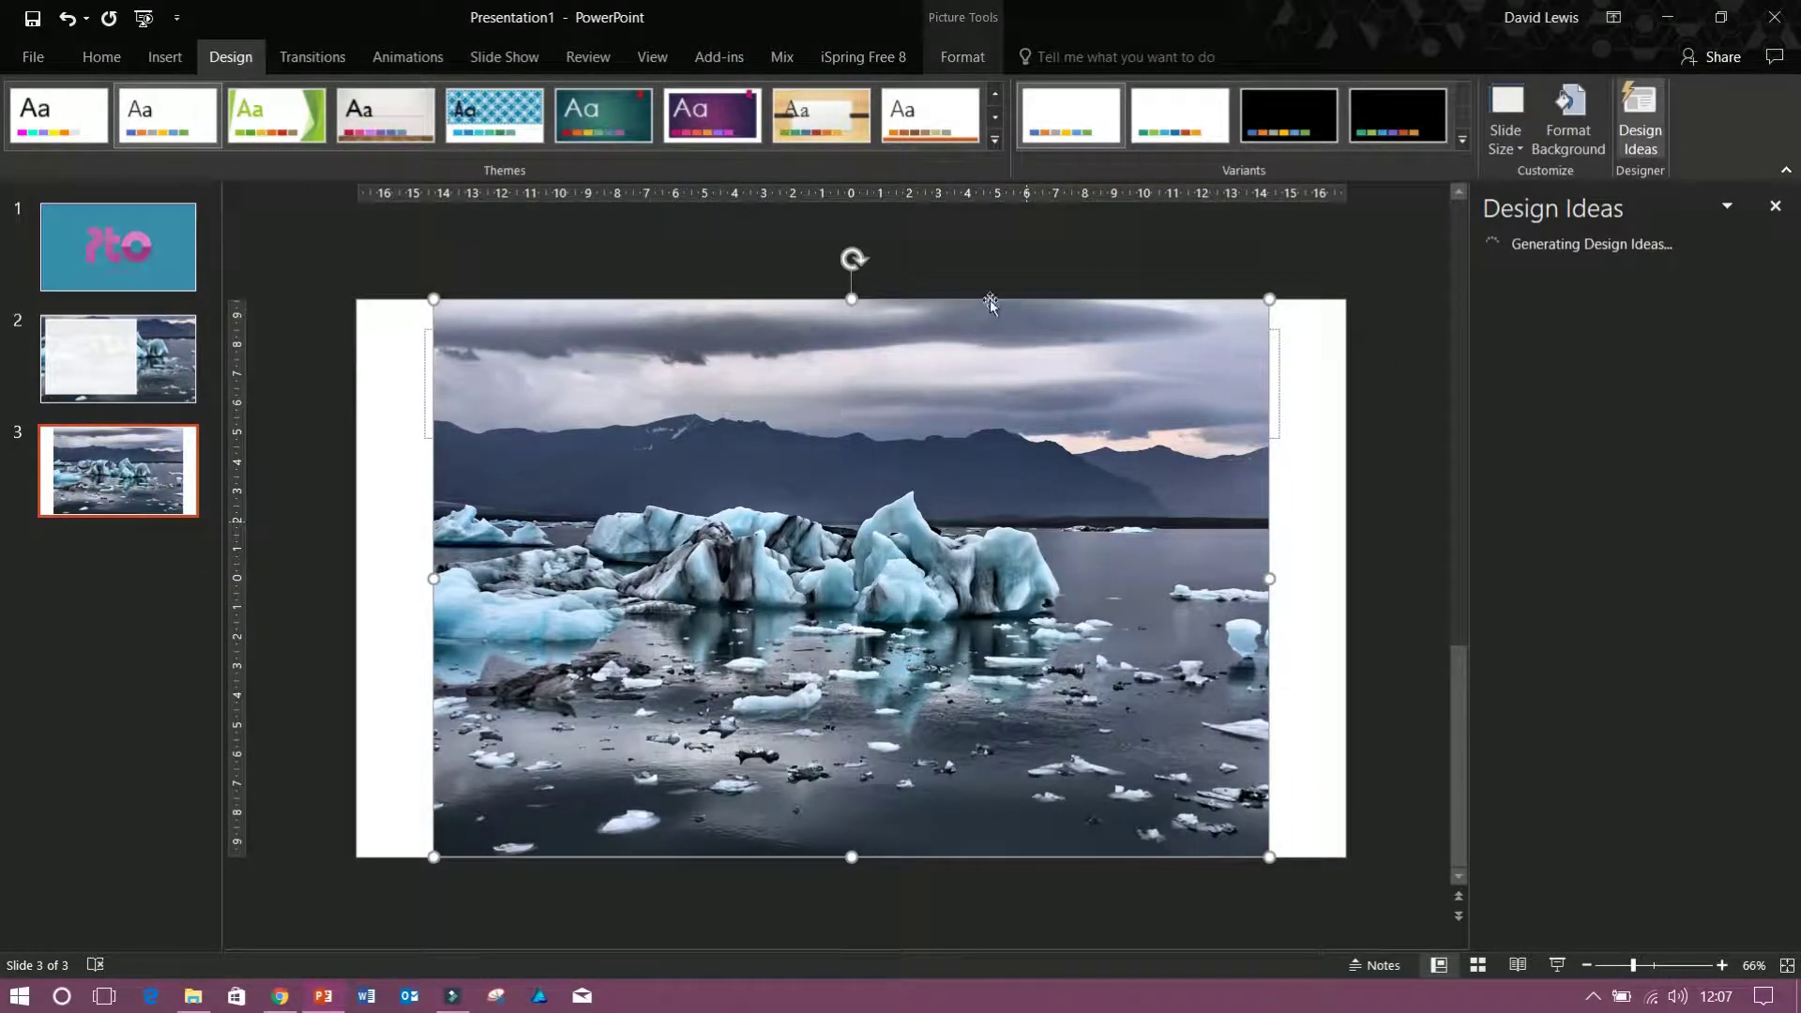
{"action": "left_click", "coordinate": [1373, 271]}
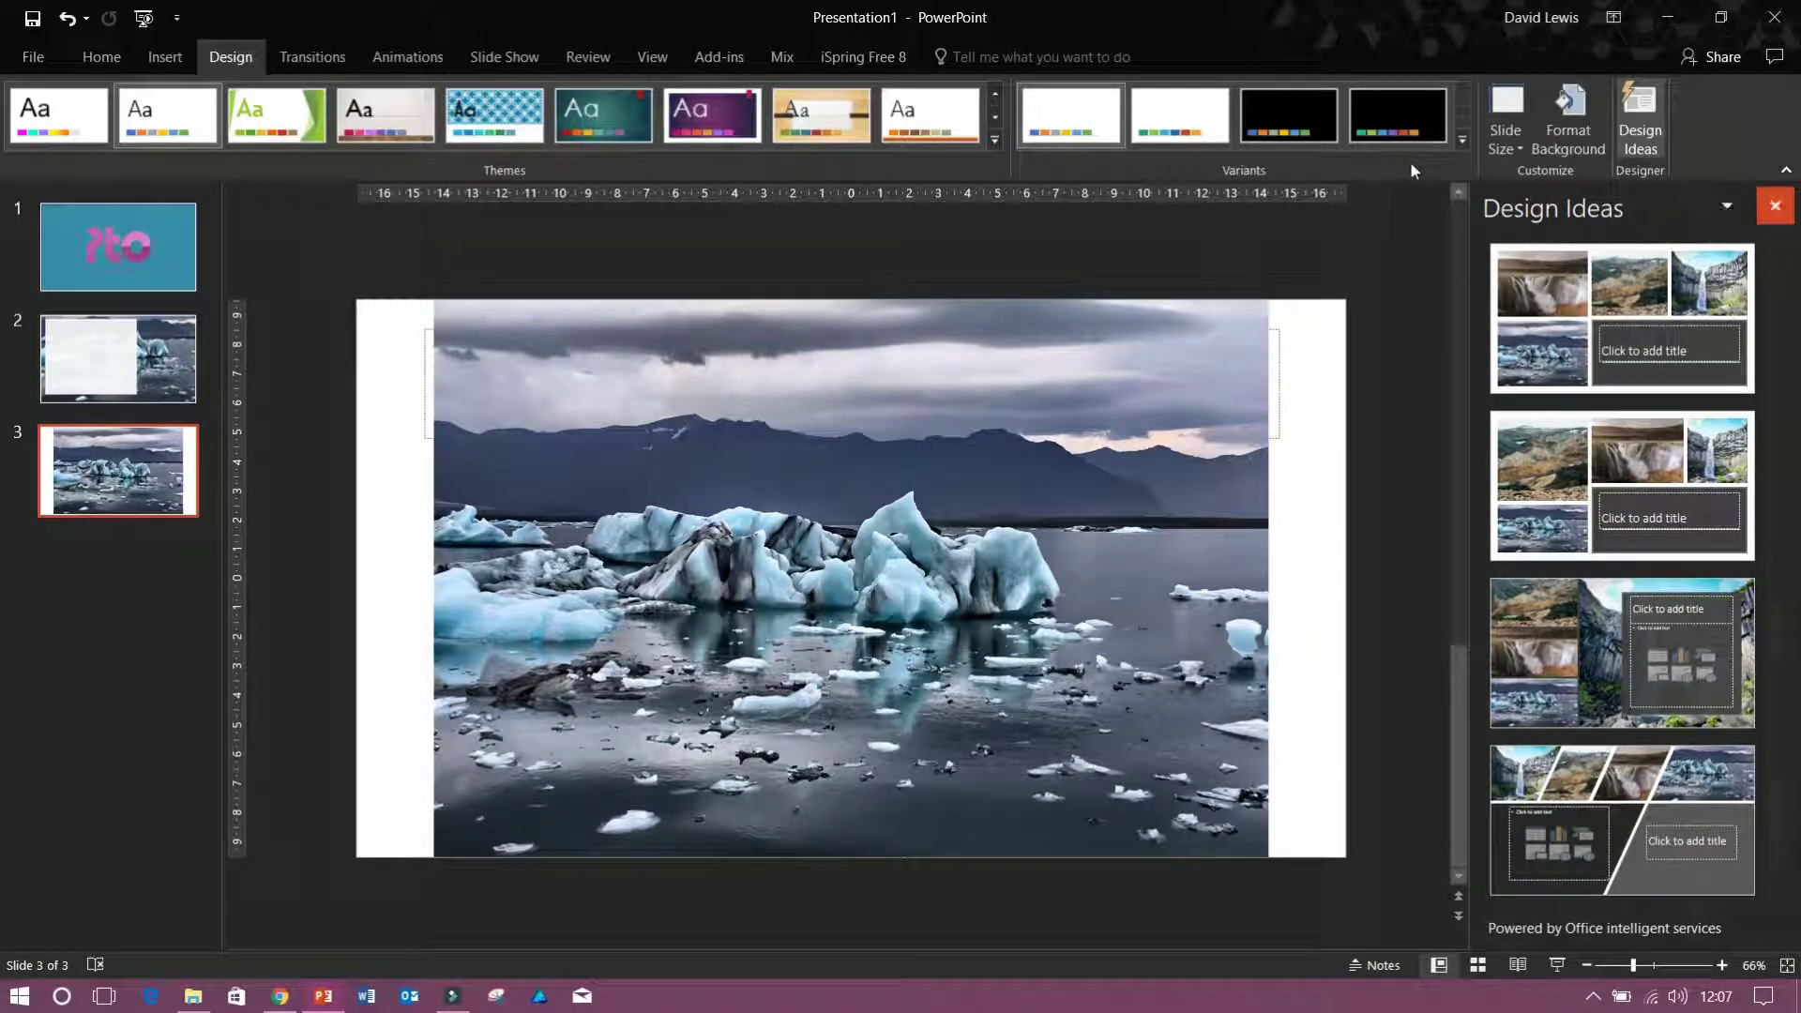
Step: Delete all the photos and the title placeholder from slide 3 and close Design Ideas
{"action": "left_click_drag", "start_coordinate": [350, 253], "coordinate": [1280, 863]}
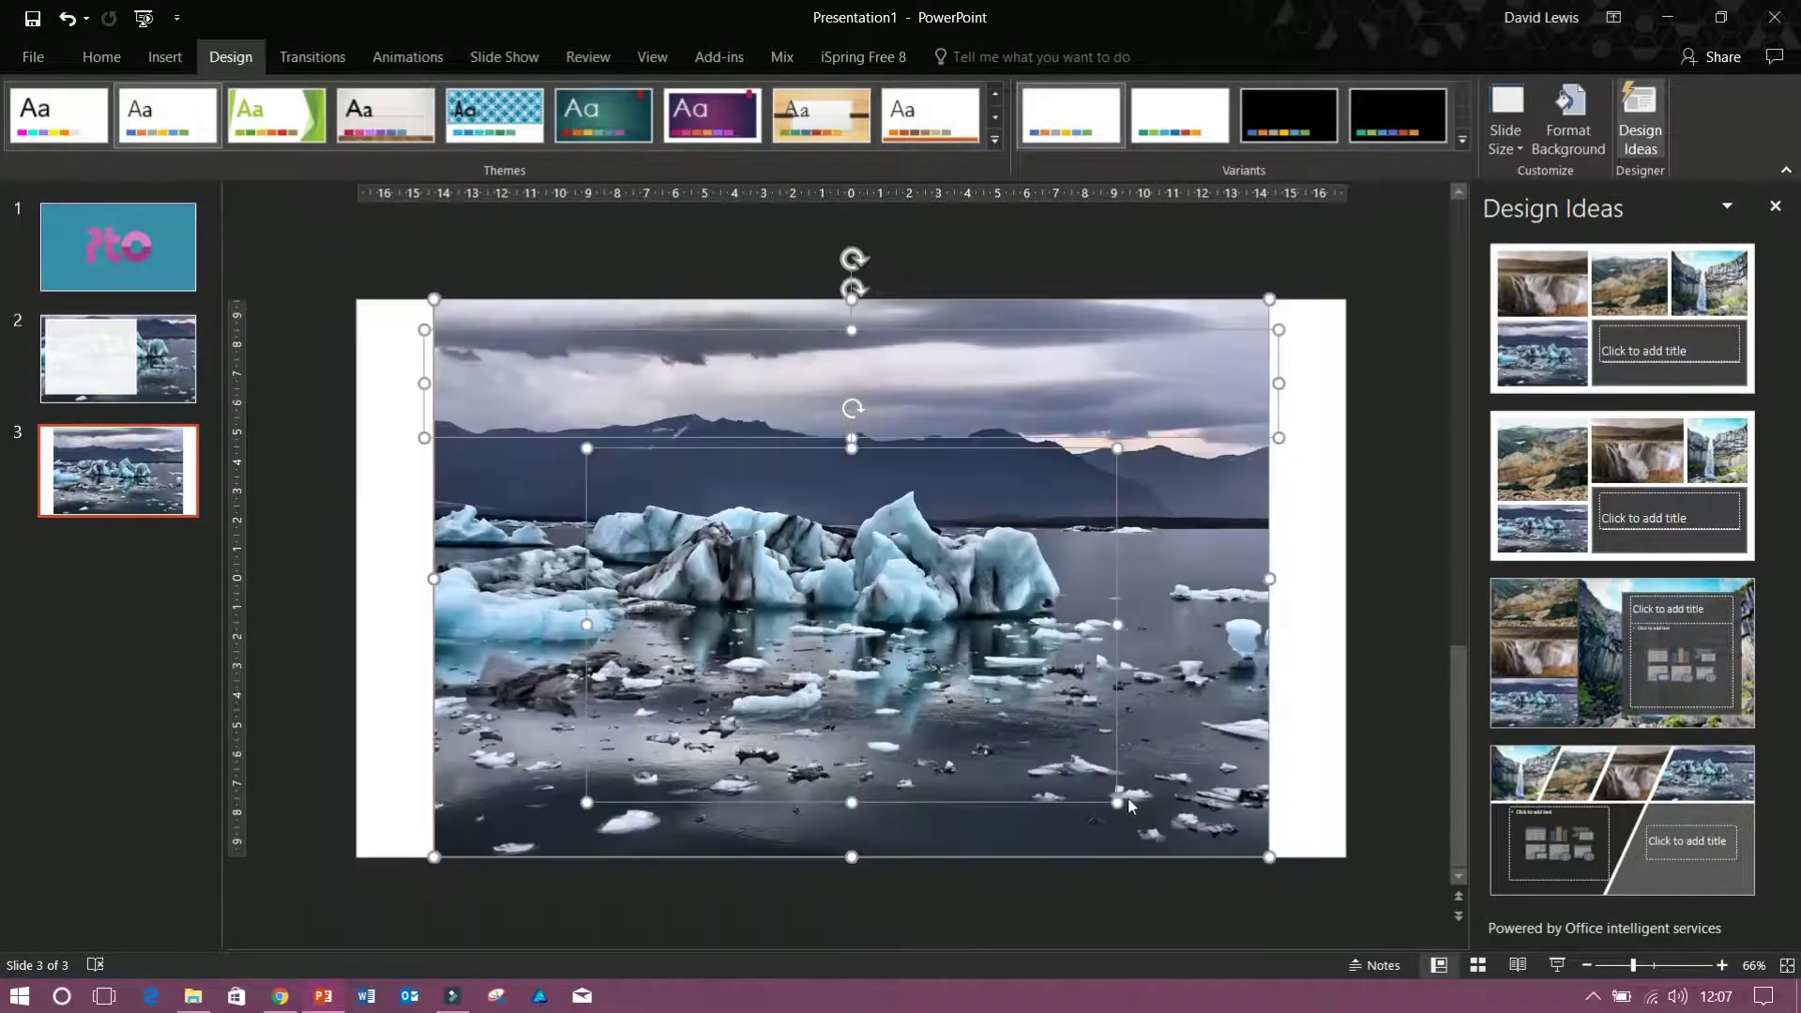
{"action": "key", "text": "Delete"}
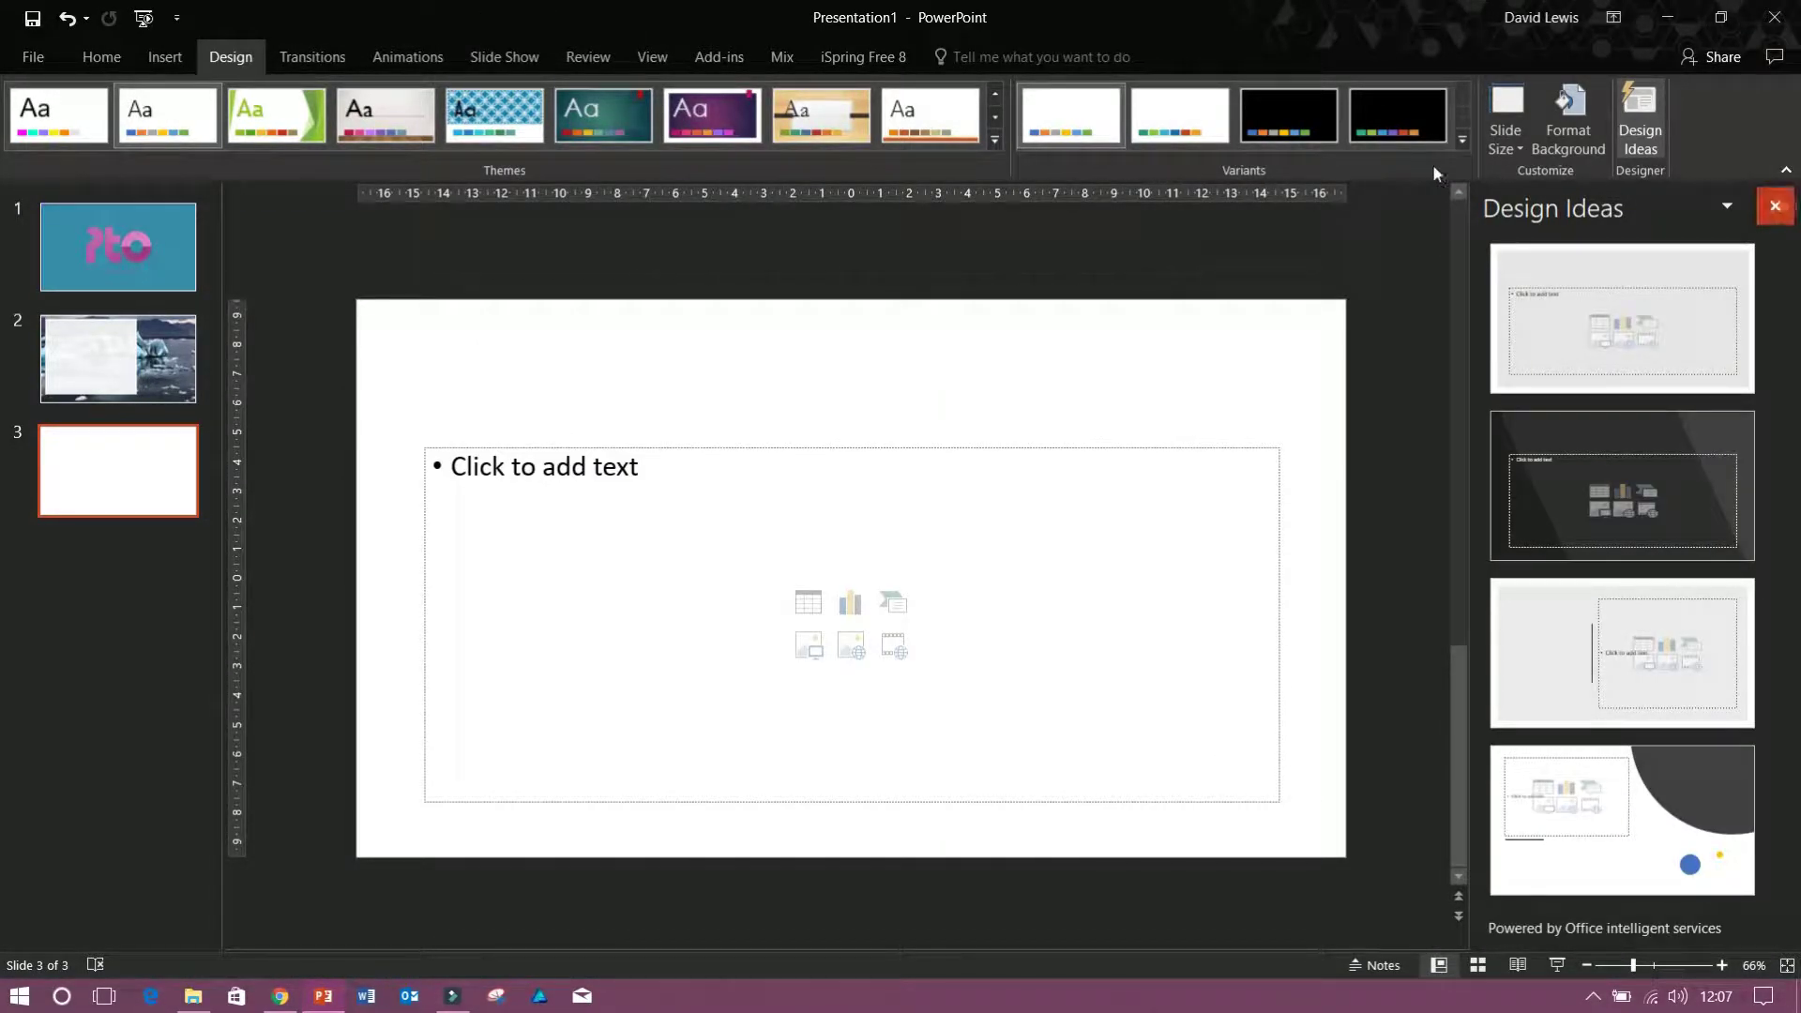
{"action": "left_click", "coordinate": [1775, 205]}
Step: Insert all five folder photos onto slide 3 again and delete the basalt-cliff waterfall photo to get design ideas for four pictures
{"action": "key", "text": "alt+Tab"}
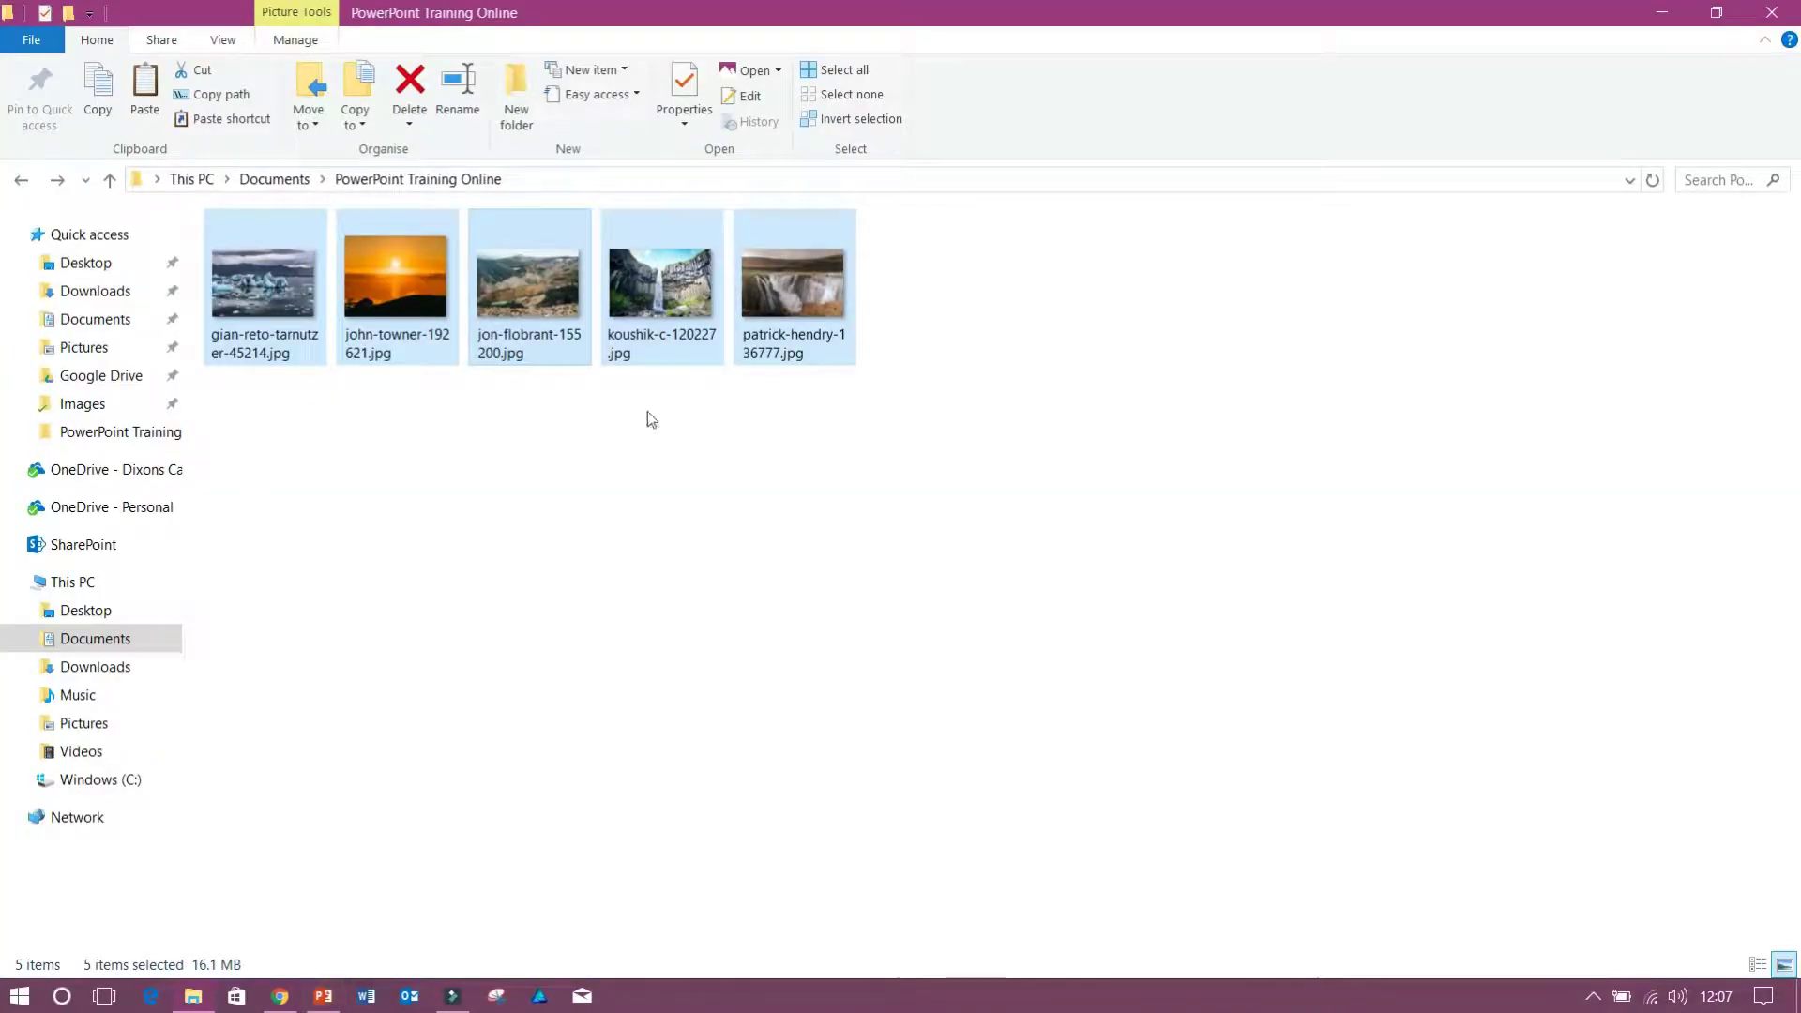
{"action": "left_click_drag", "start_coordinate": [761, 309], "coordinate": [326, 991]}
{"action": "left_click_drag", "start_coordinate": [261, 800], "coordinate": [516, 460]}
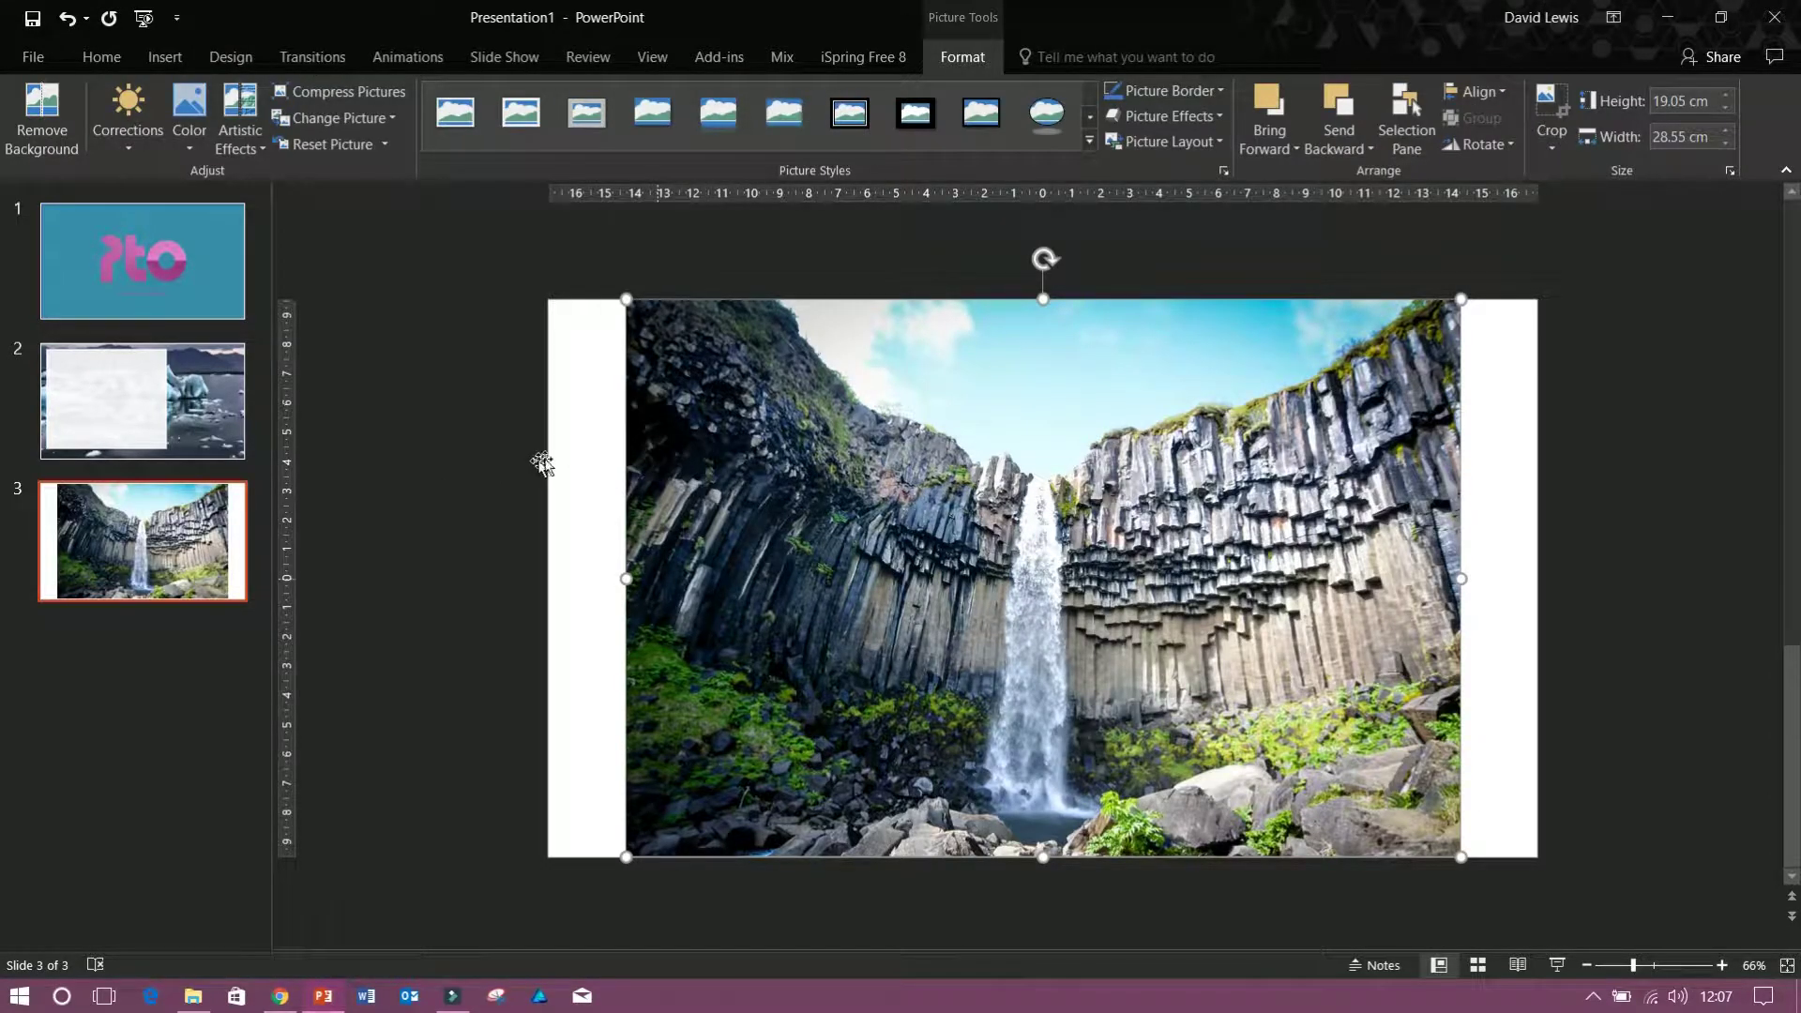
{"action": "left_click", "coordinate": [1697, 448]}
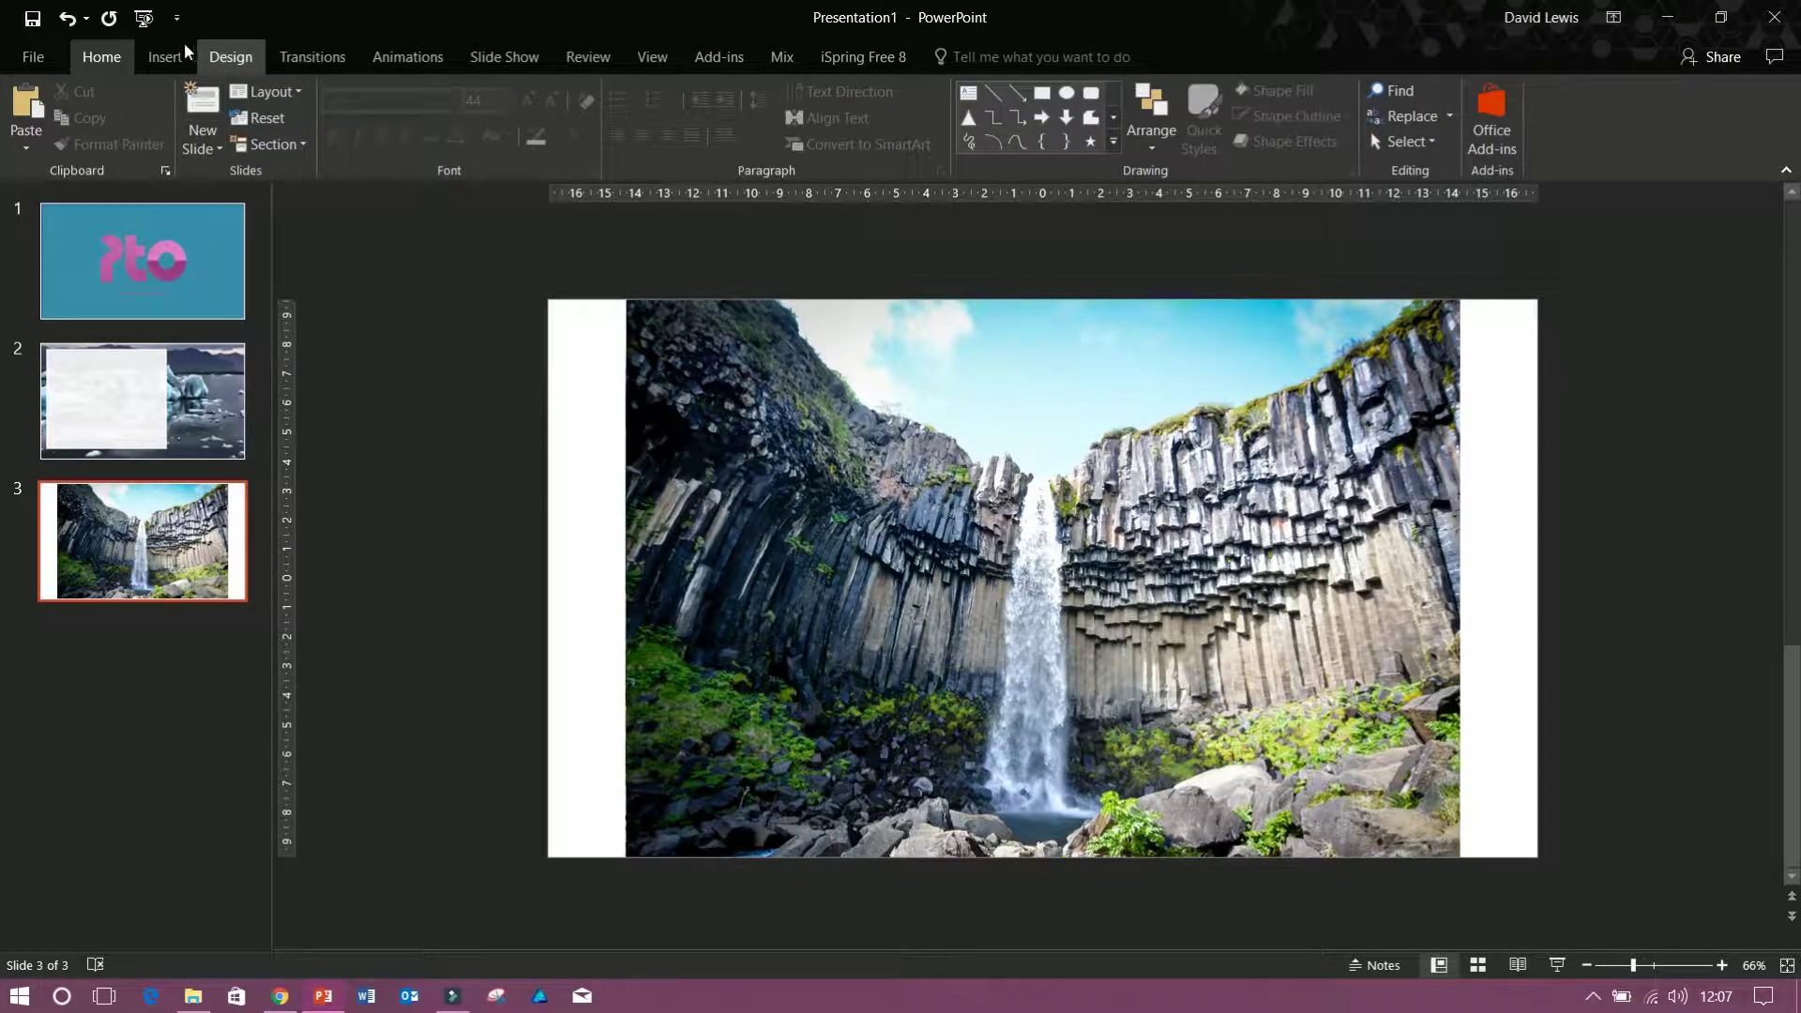
{"action": "left_click", "coordinate": [225, 54]}
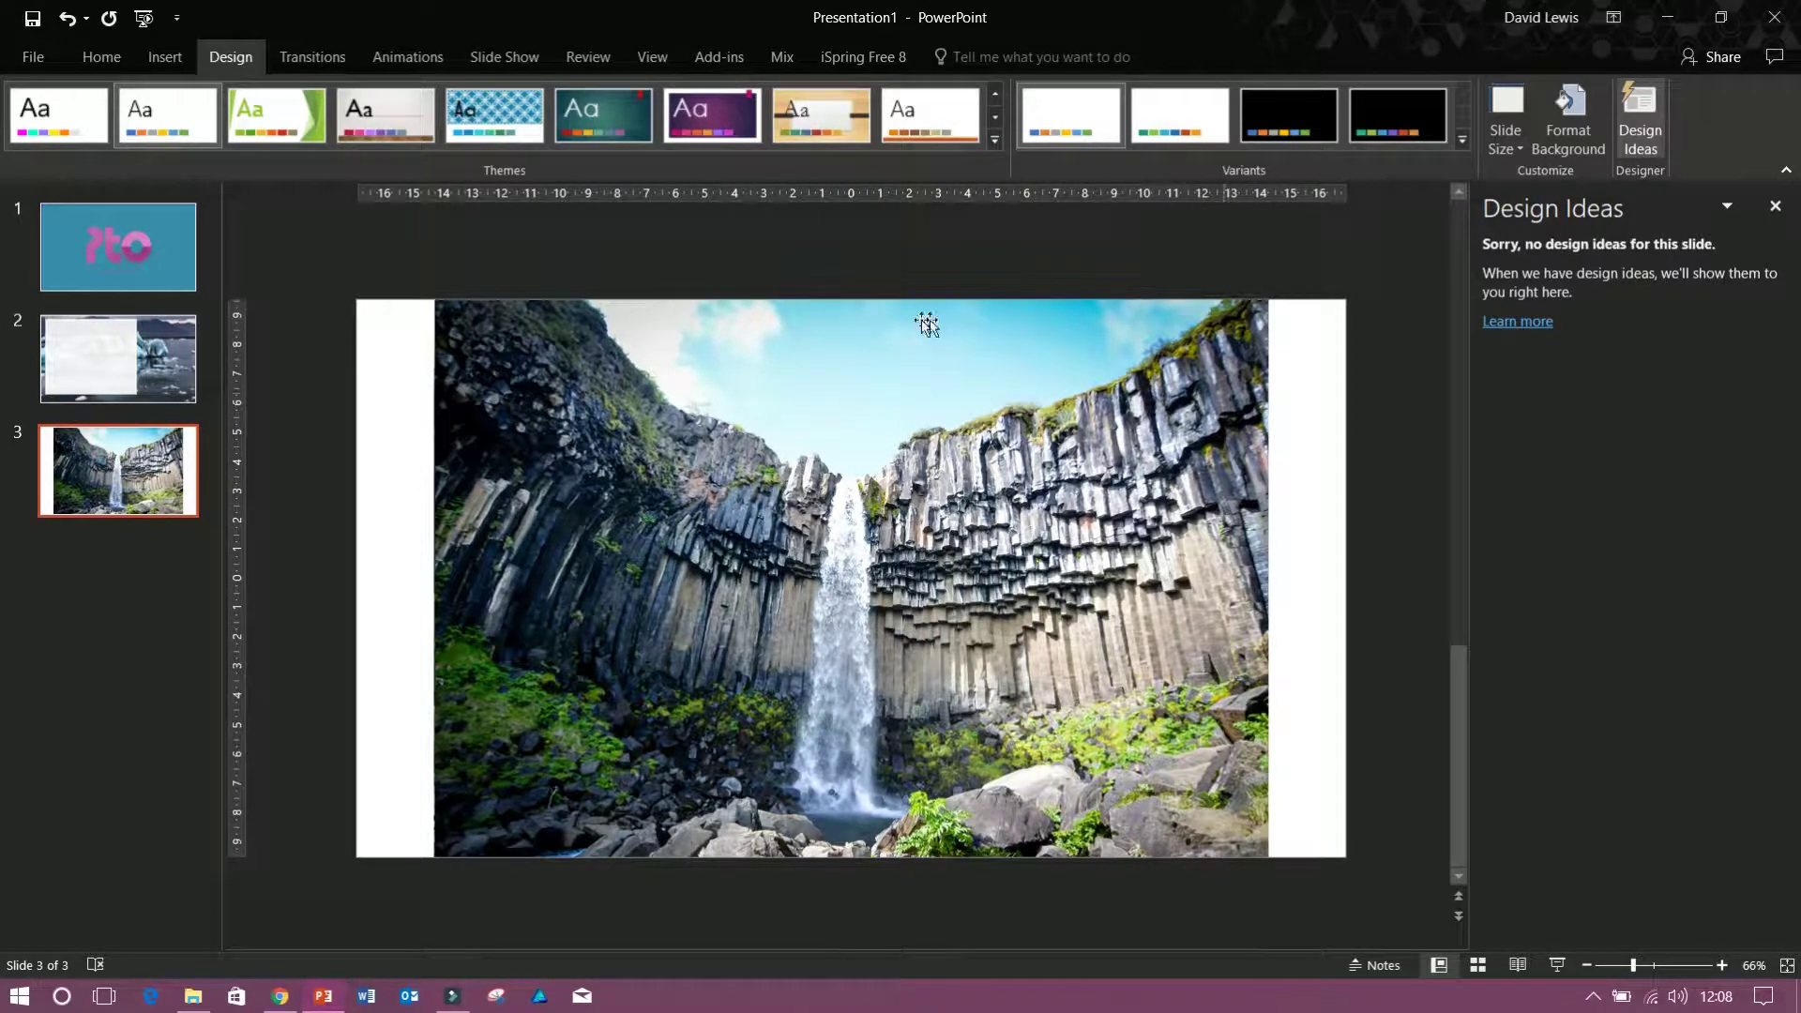
{"action": "left_click", "coordinate": [927, 324]}
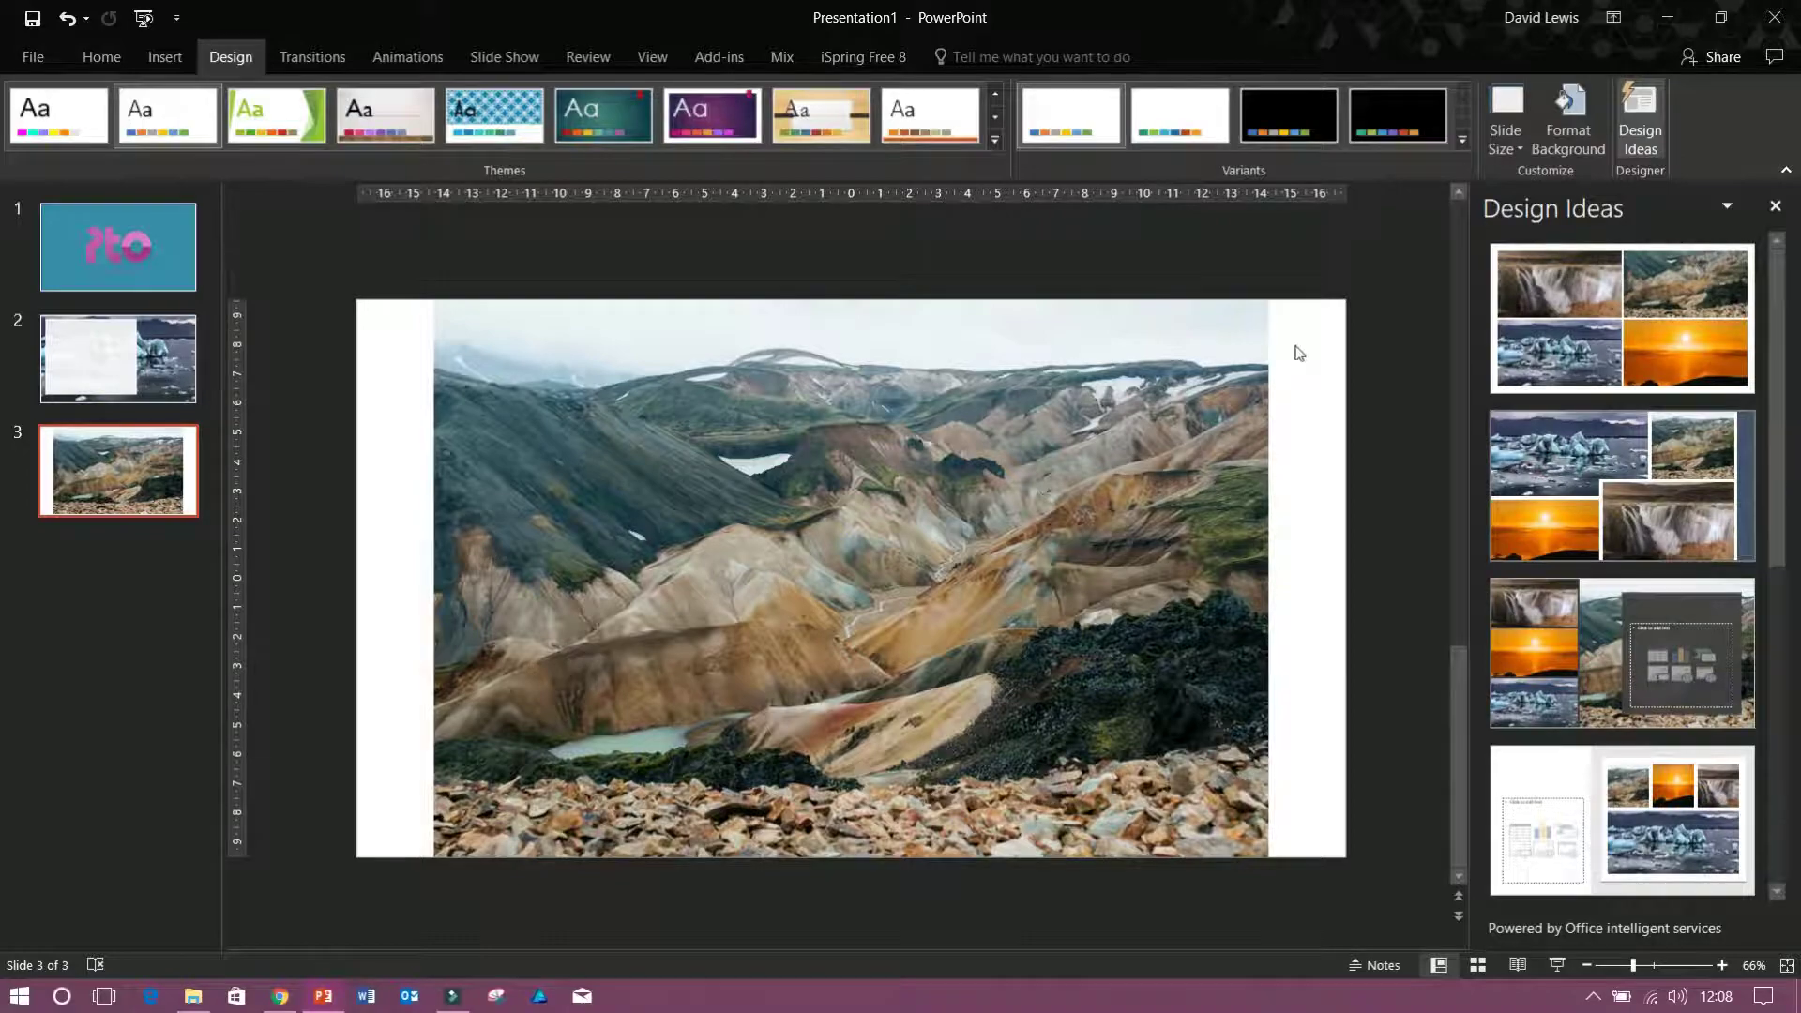
Step: Try the four-picture design ideas, ending on the white layout with a blue line above the text and the photo collage beside it
{"action": "left_click", "coordinate": [1621, 404]}
{"action": "left_click", "coordinate": [1621, 565]}
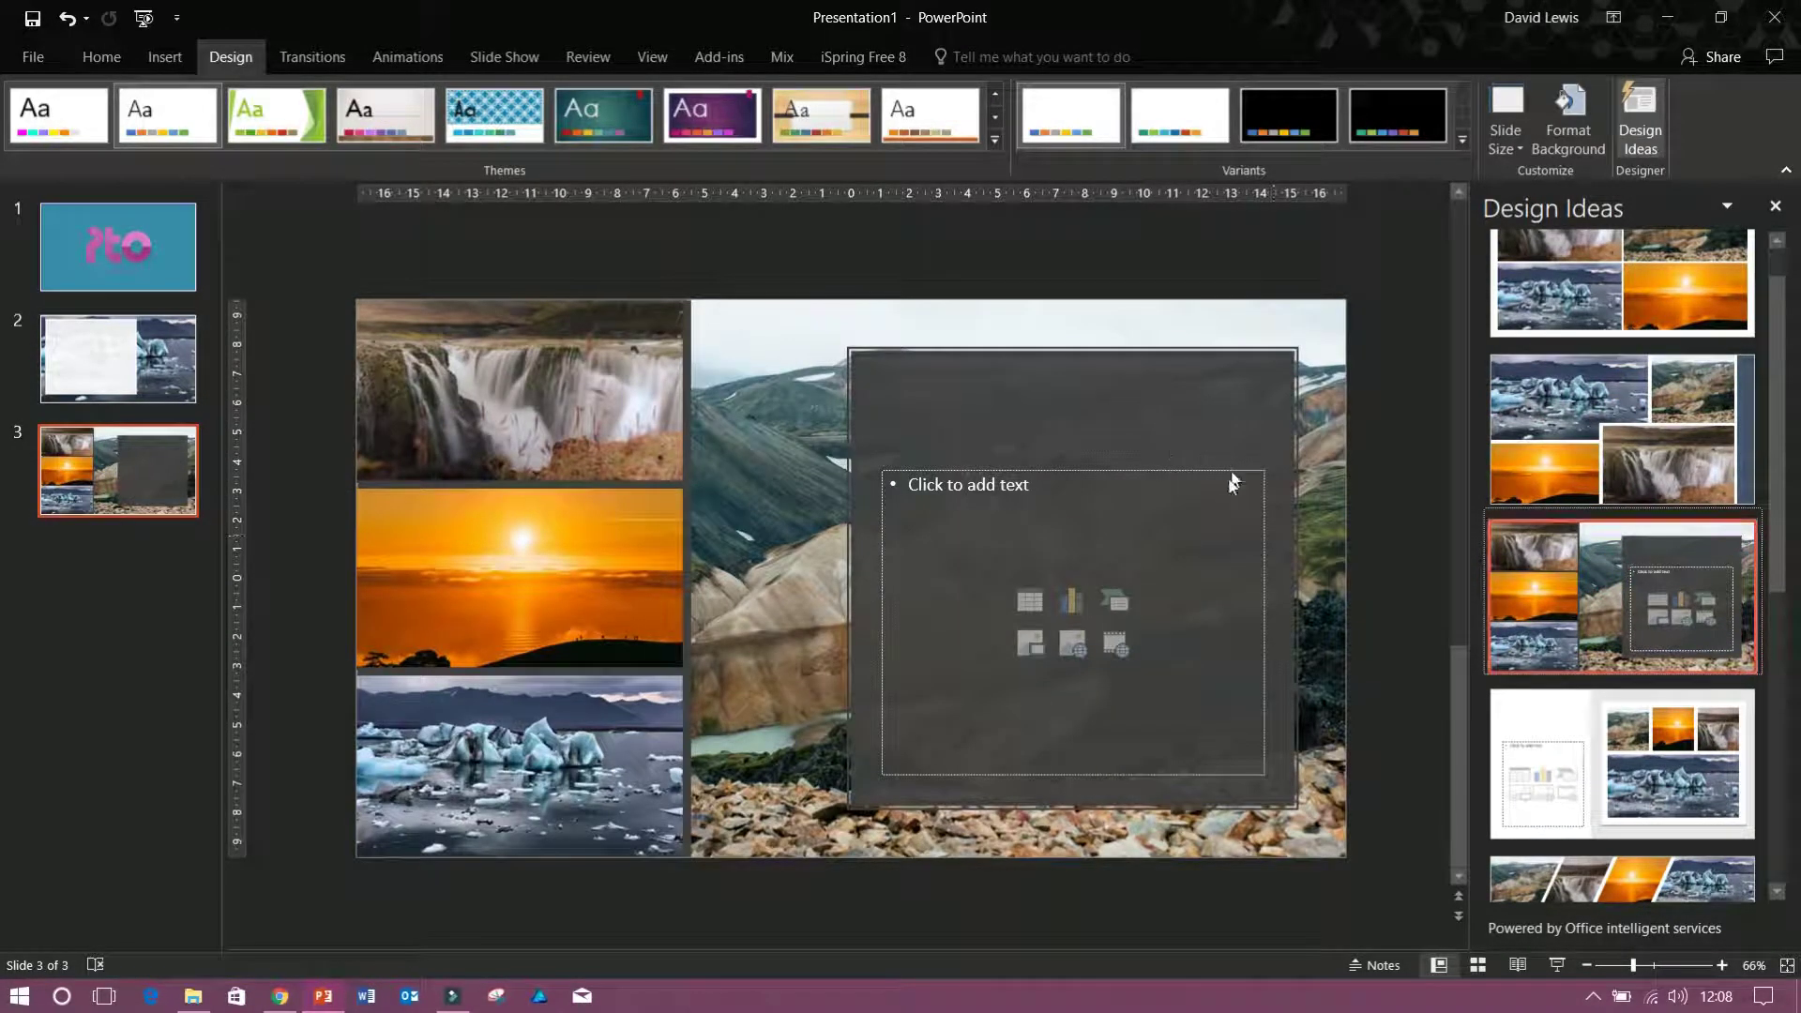
{"action": "left_click", "coordinate": [1588, 404]}
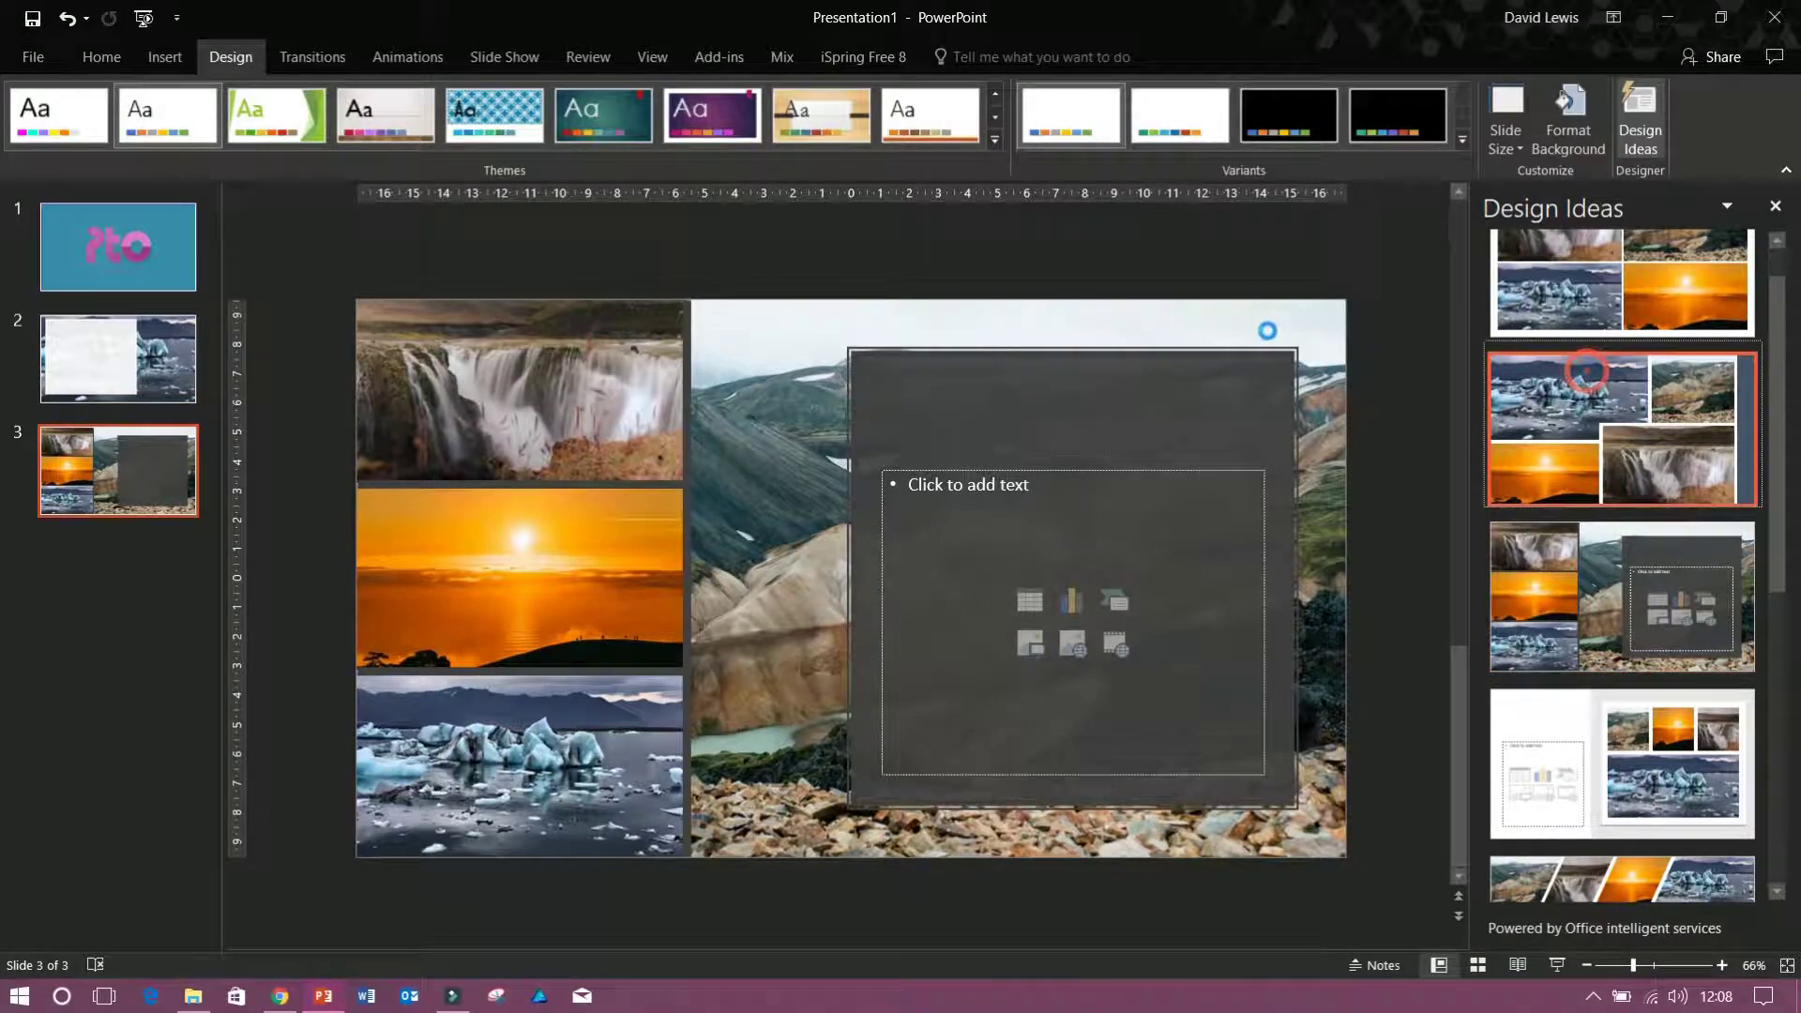
{"action": "scroll", "coordinate": [1623, 527], "scroll_direction": "down", "scroll_amount": 3}
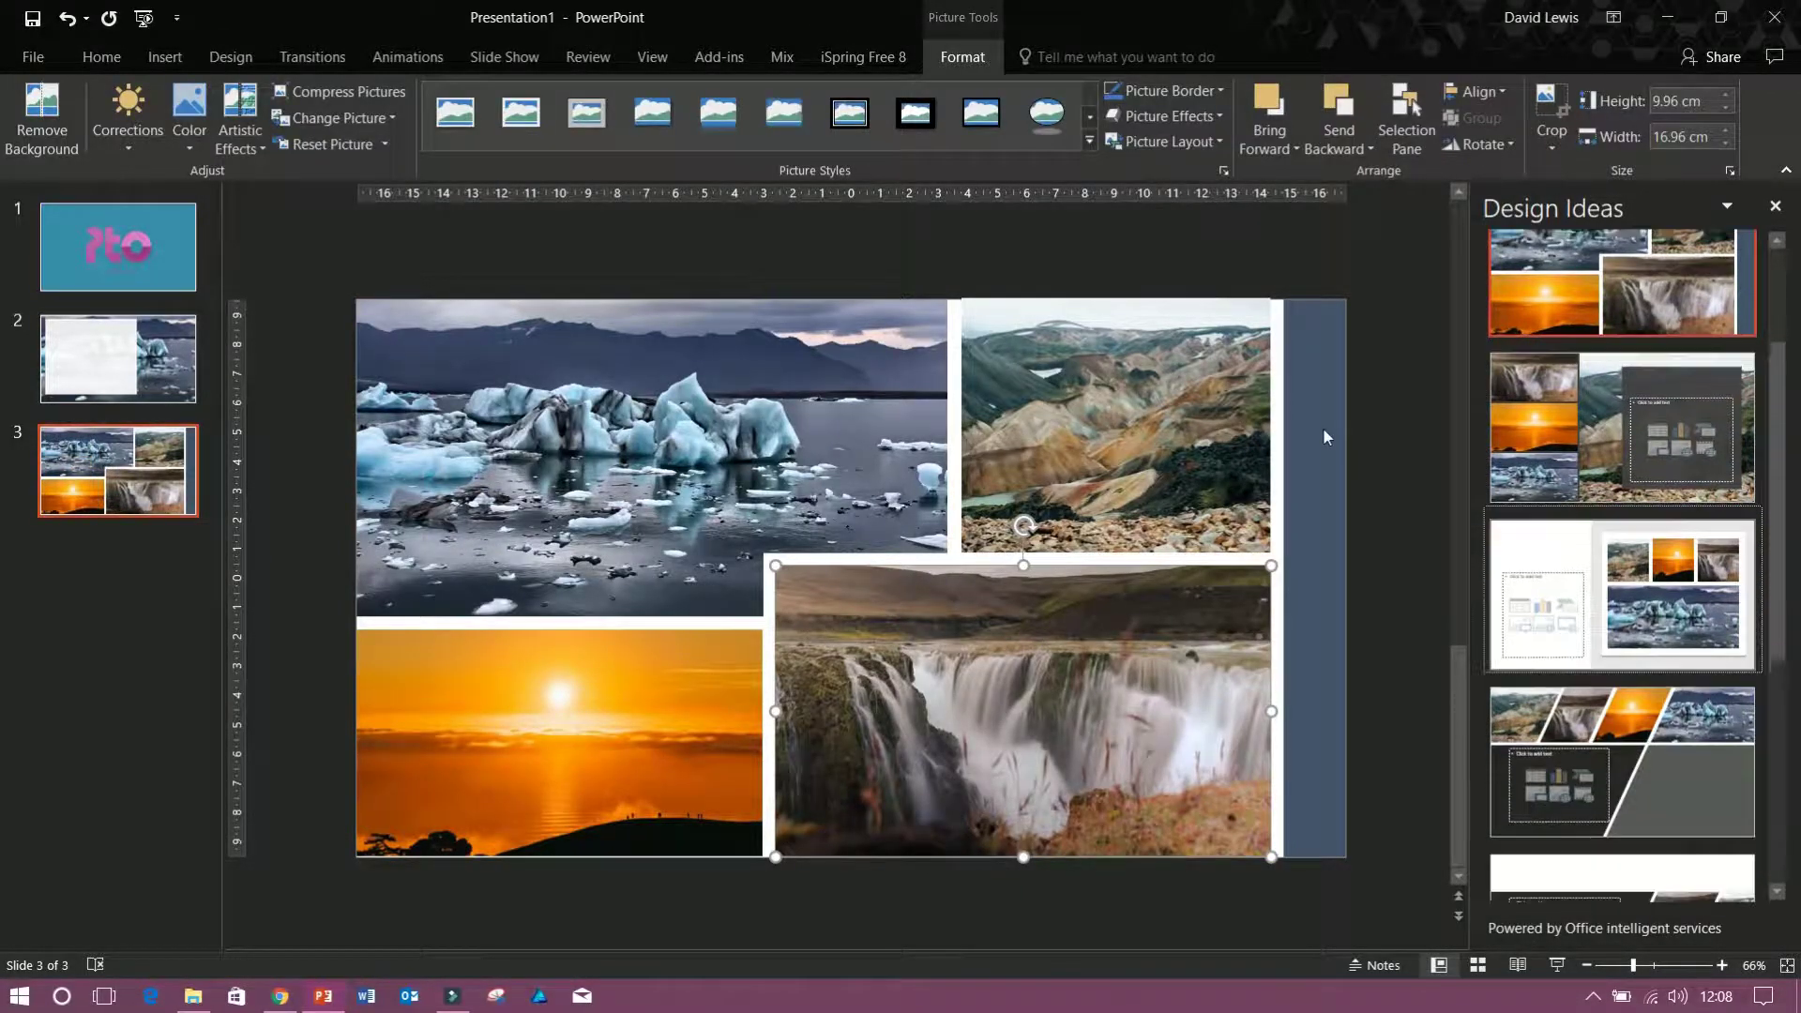
{"action": "left_click", "coordinate": [1667, 657]}
{"action": "key", "text": "Return"}
{"action": "key", "text": "Down"}
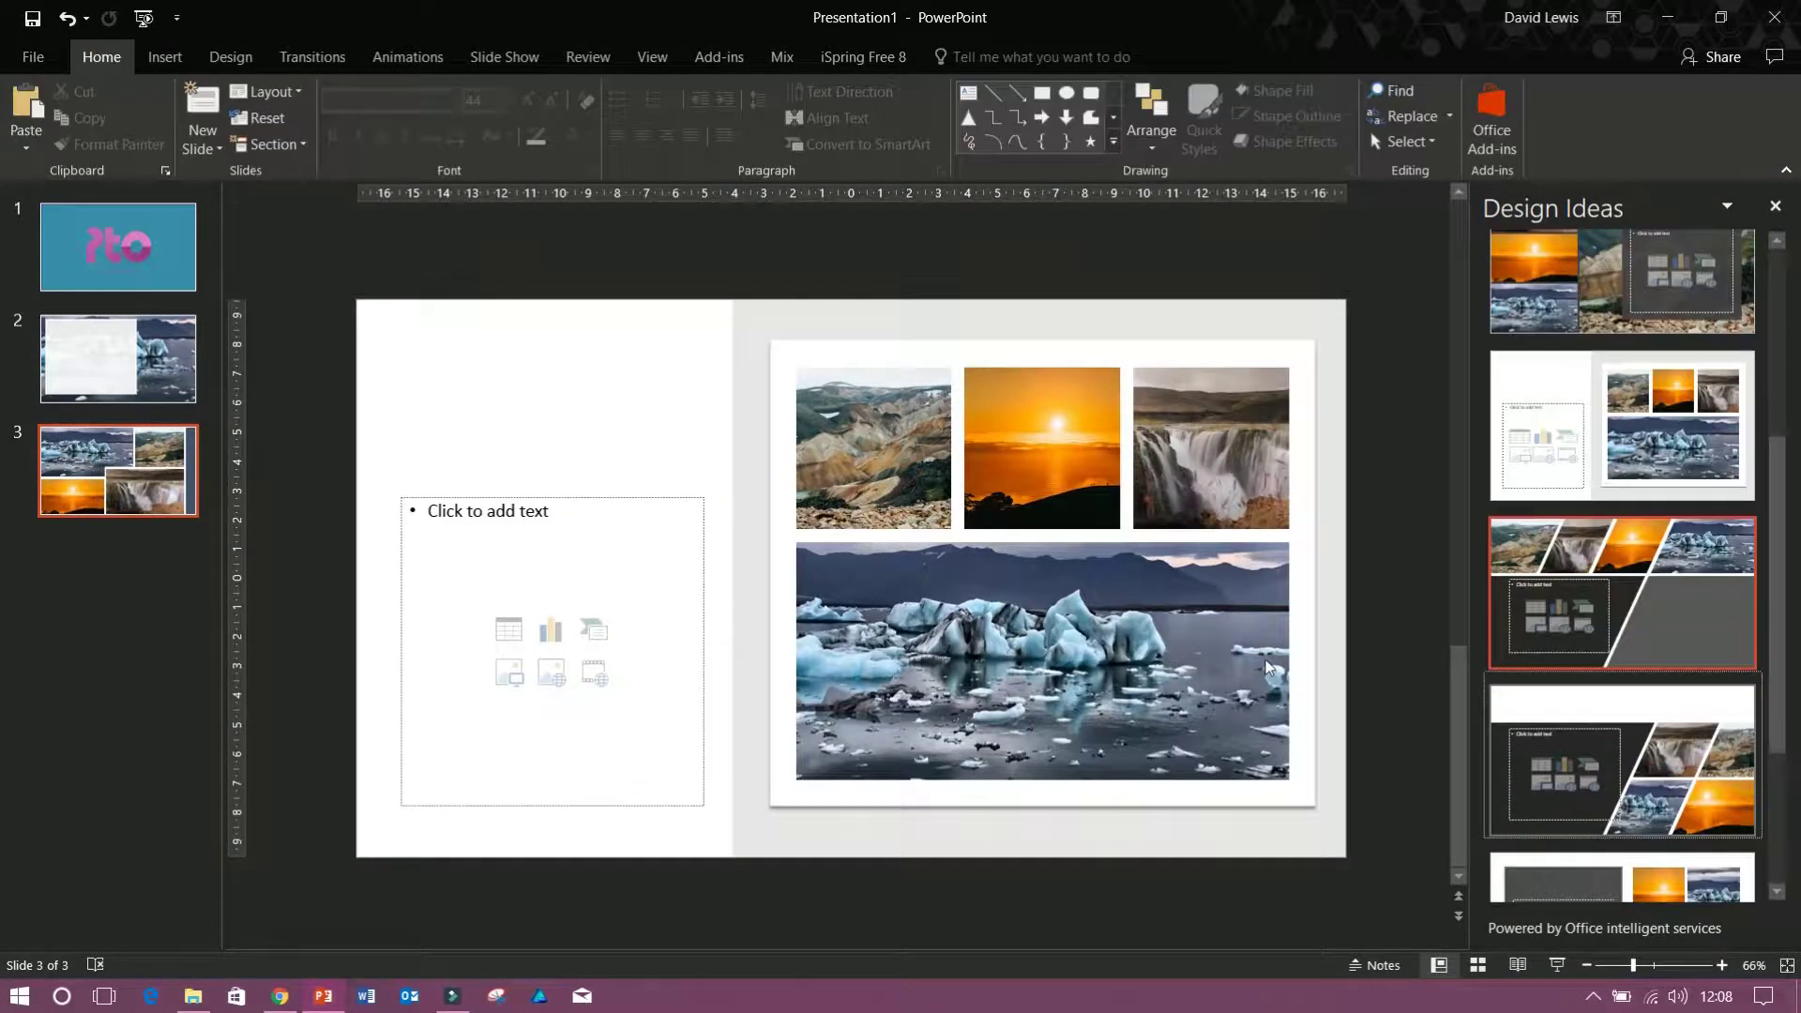
{"action": "key", "text": "Return"}
{"action": "key", "text": "Down"}
{"action": "key", "text": "Return"}
{"action": "key", "text": "Down"}
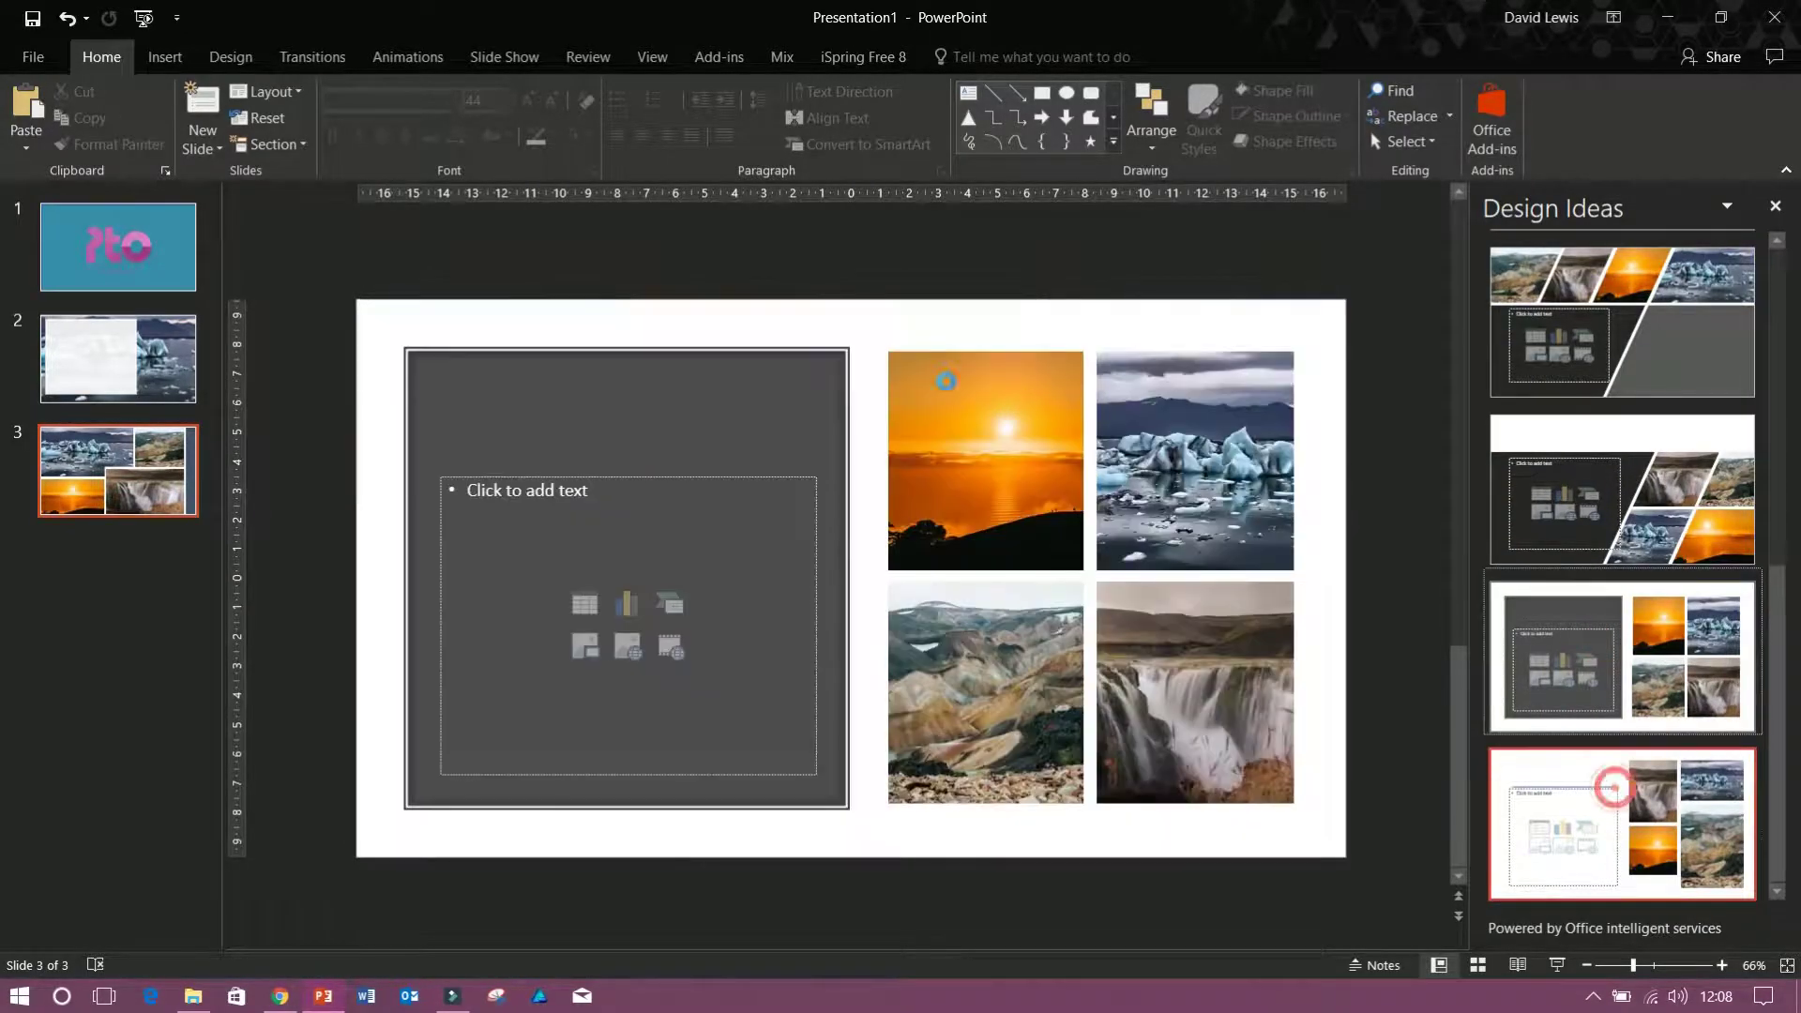
{"action": "key", "text": "Return"}
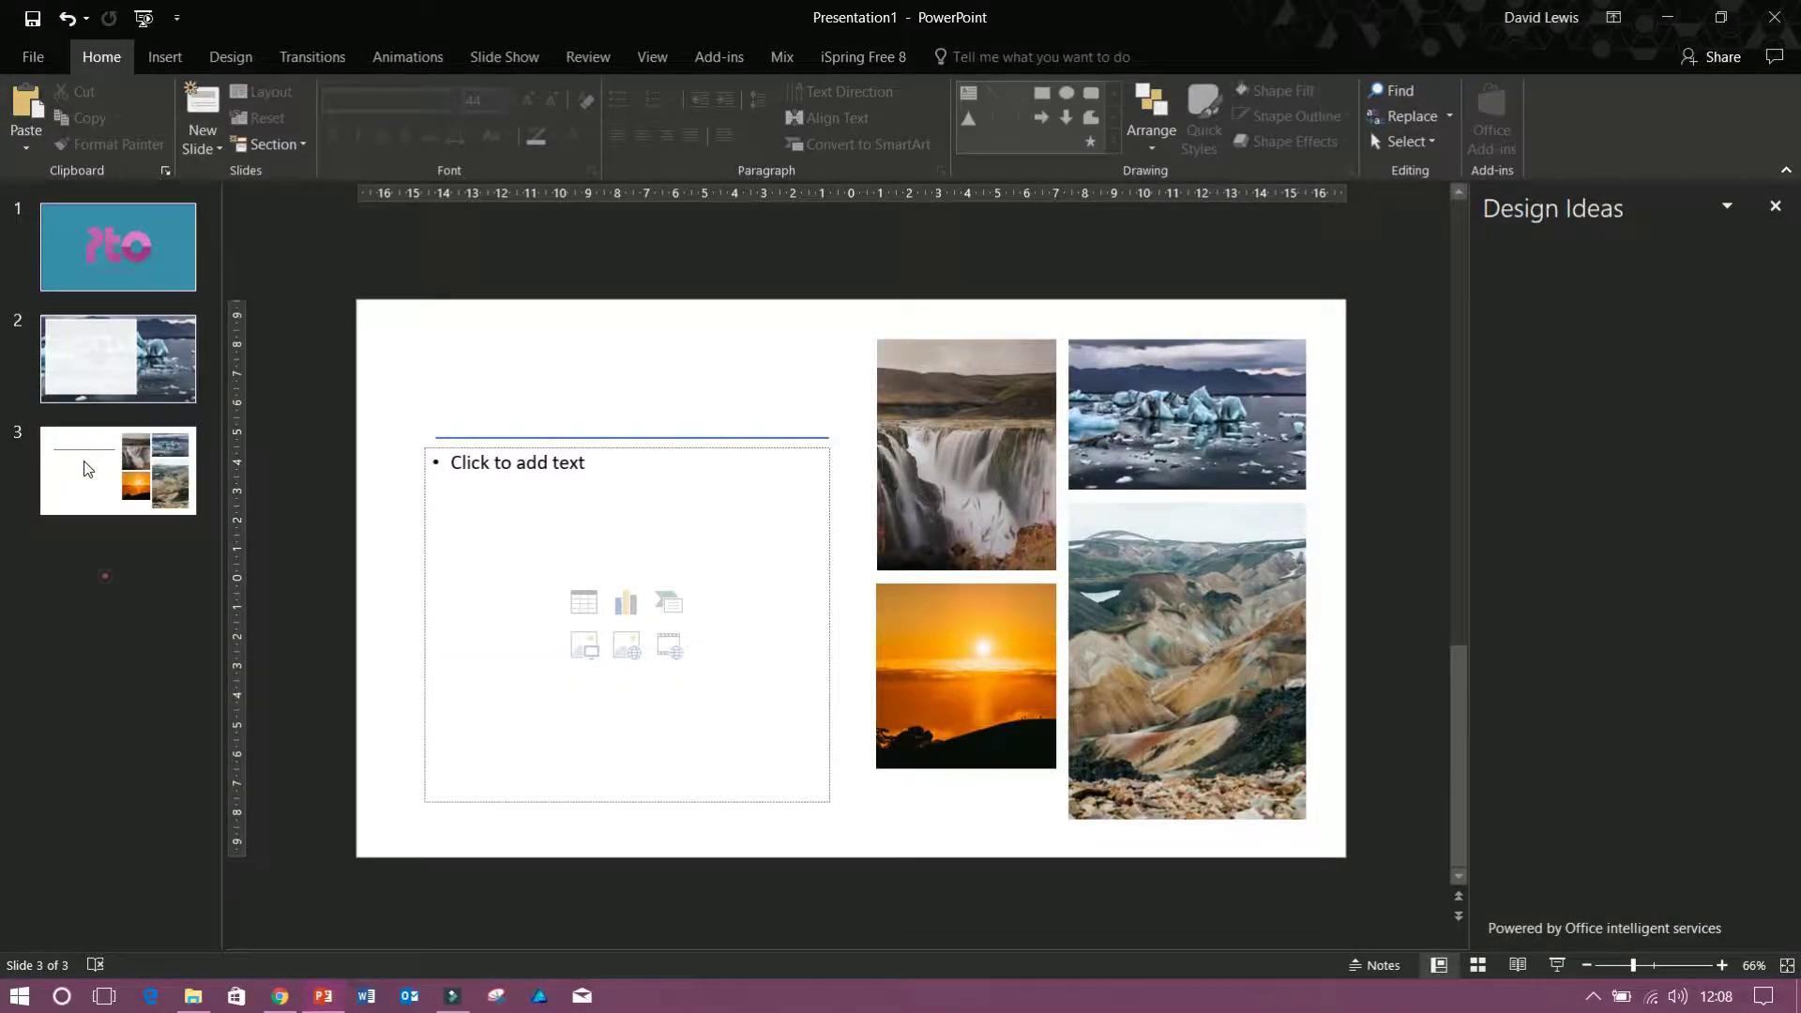
Step: Add a fourth slide and delete its content placeholder, leaving only the title
{"action": "right_click", "coordinate": [104, 575]}
{"action": "left_click", "coordinate": [170, 273]}
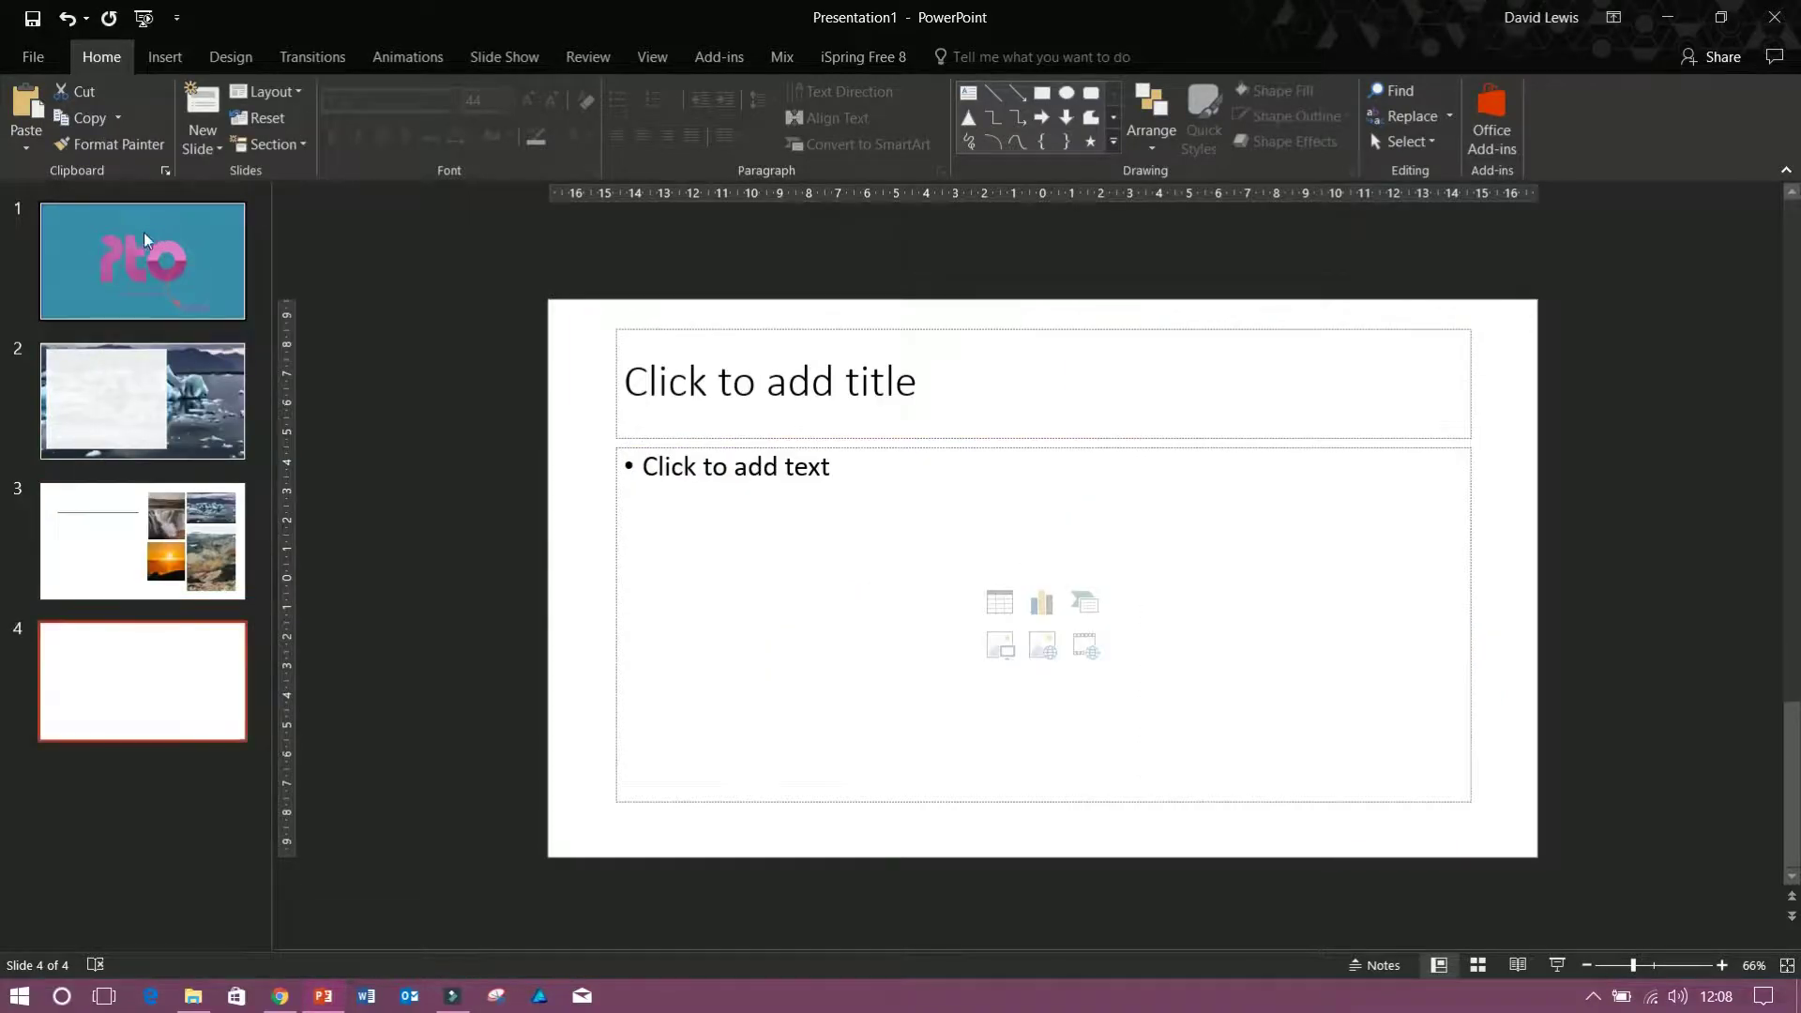
{"action": "left_click", "coordinate": [687, 447]}
{"action": "key", "text": "Escape"}
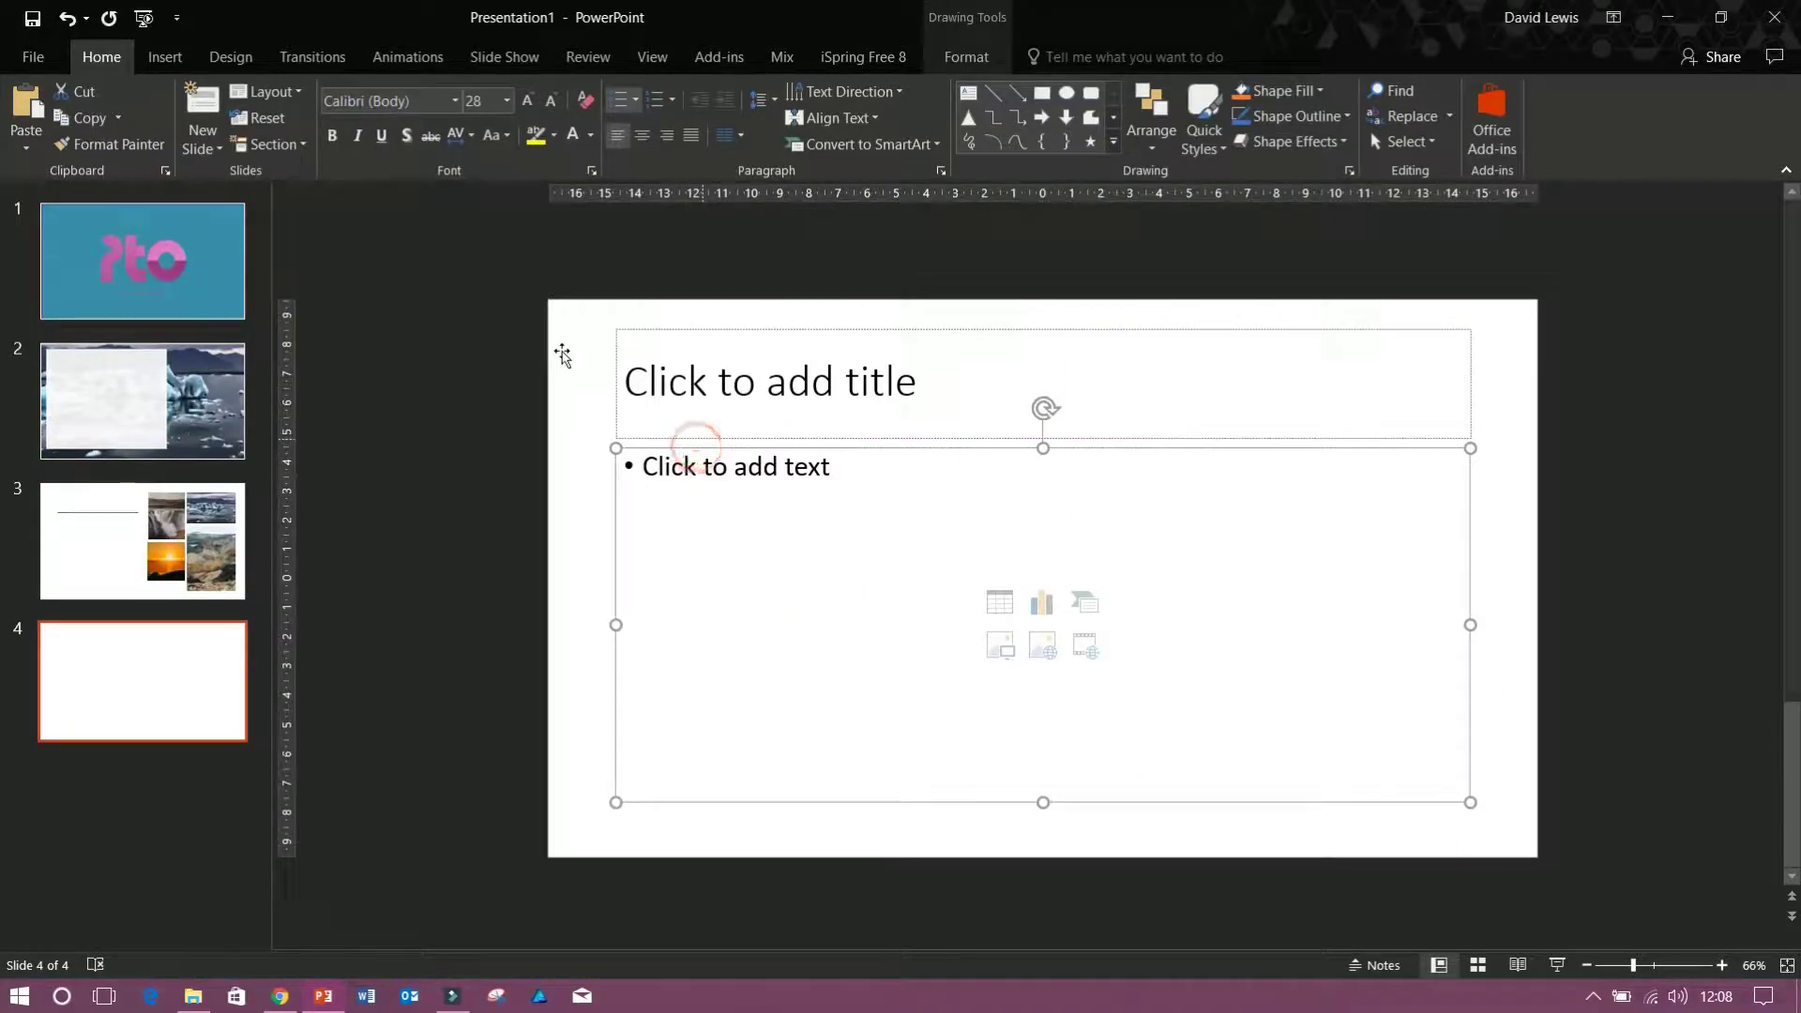
{"action": "key", "text": "Delete"}
Step: Enter Mobile Technology as the title of slide 4
{"action": "left_click", "coordinate": [664, 386]}
{"action": "type", "text": "Mo"}
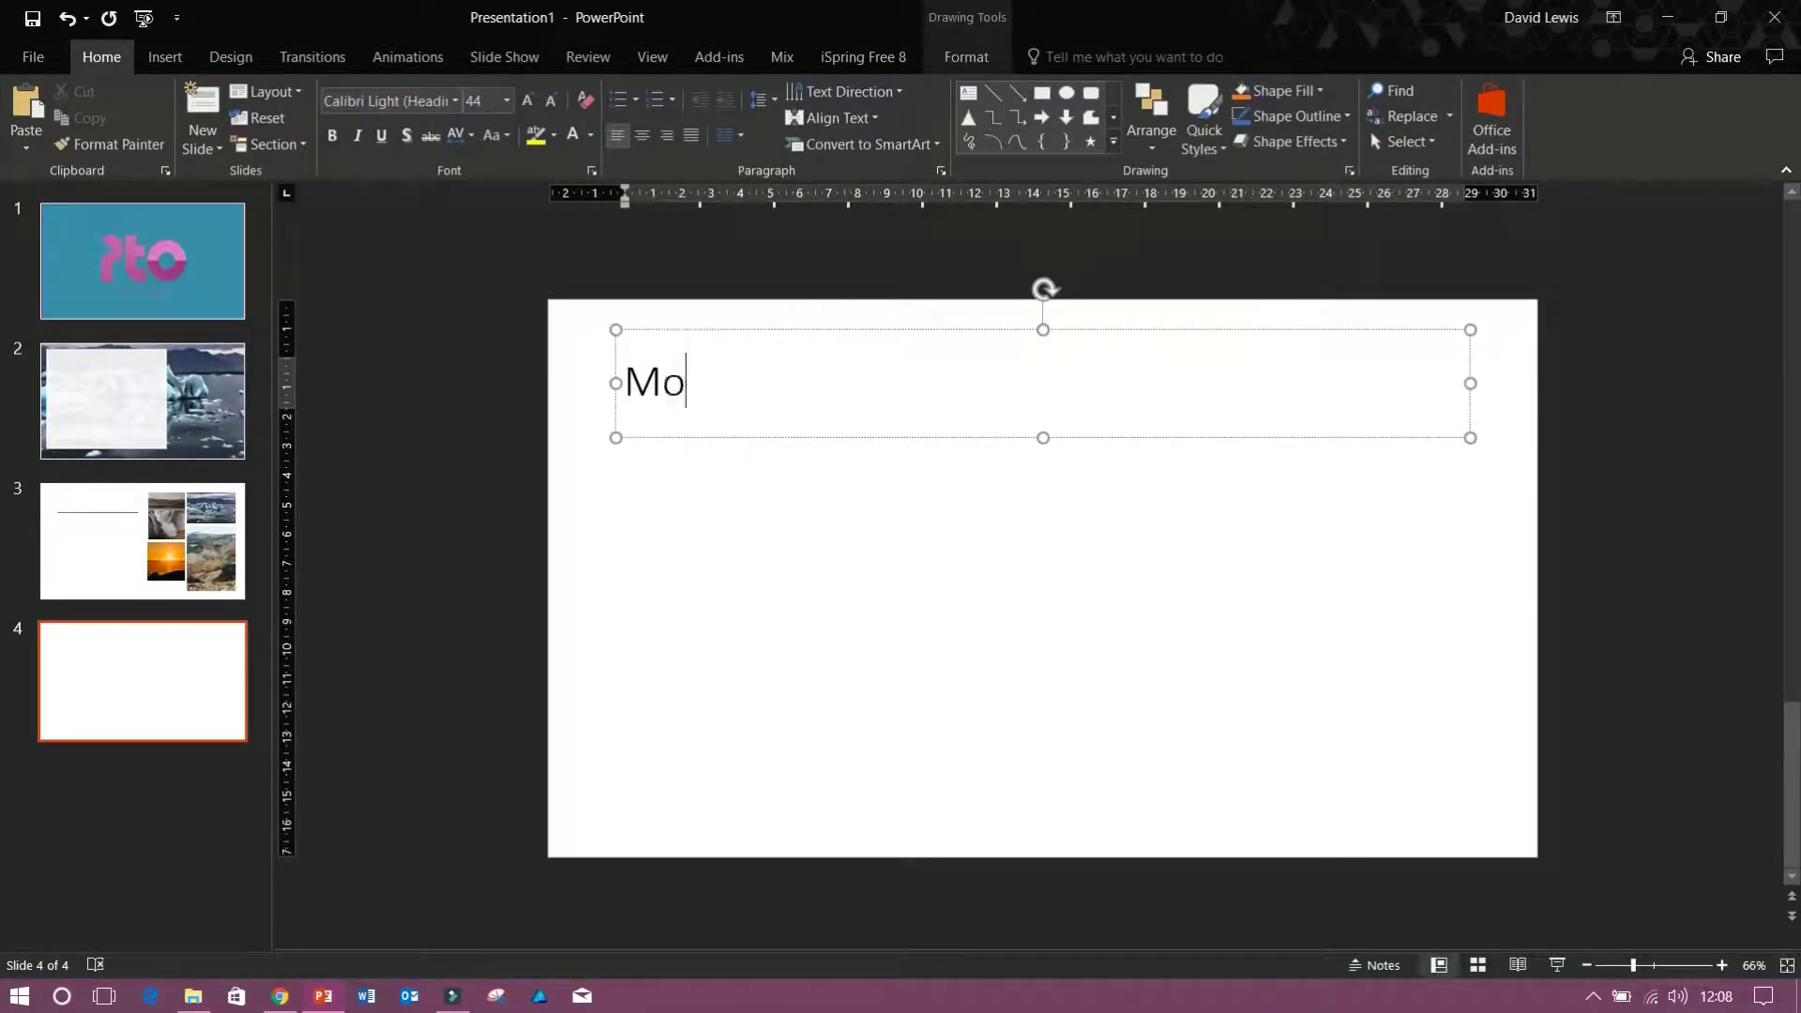
{"action": "type", "text": "bile Technmology"}
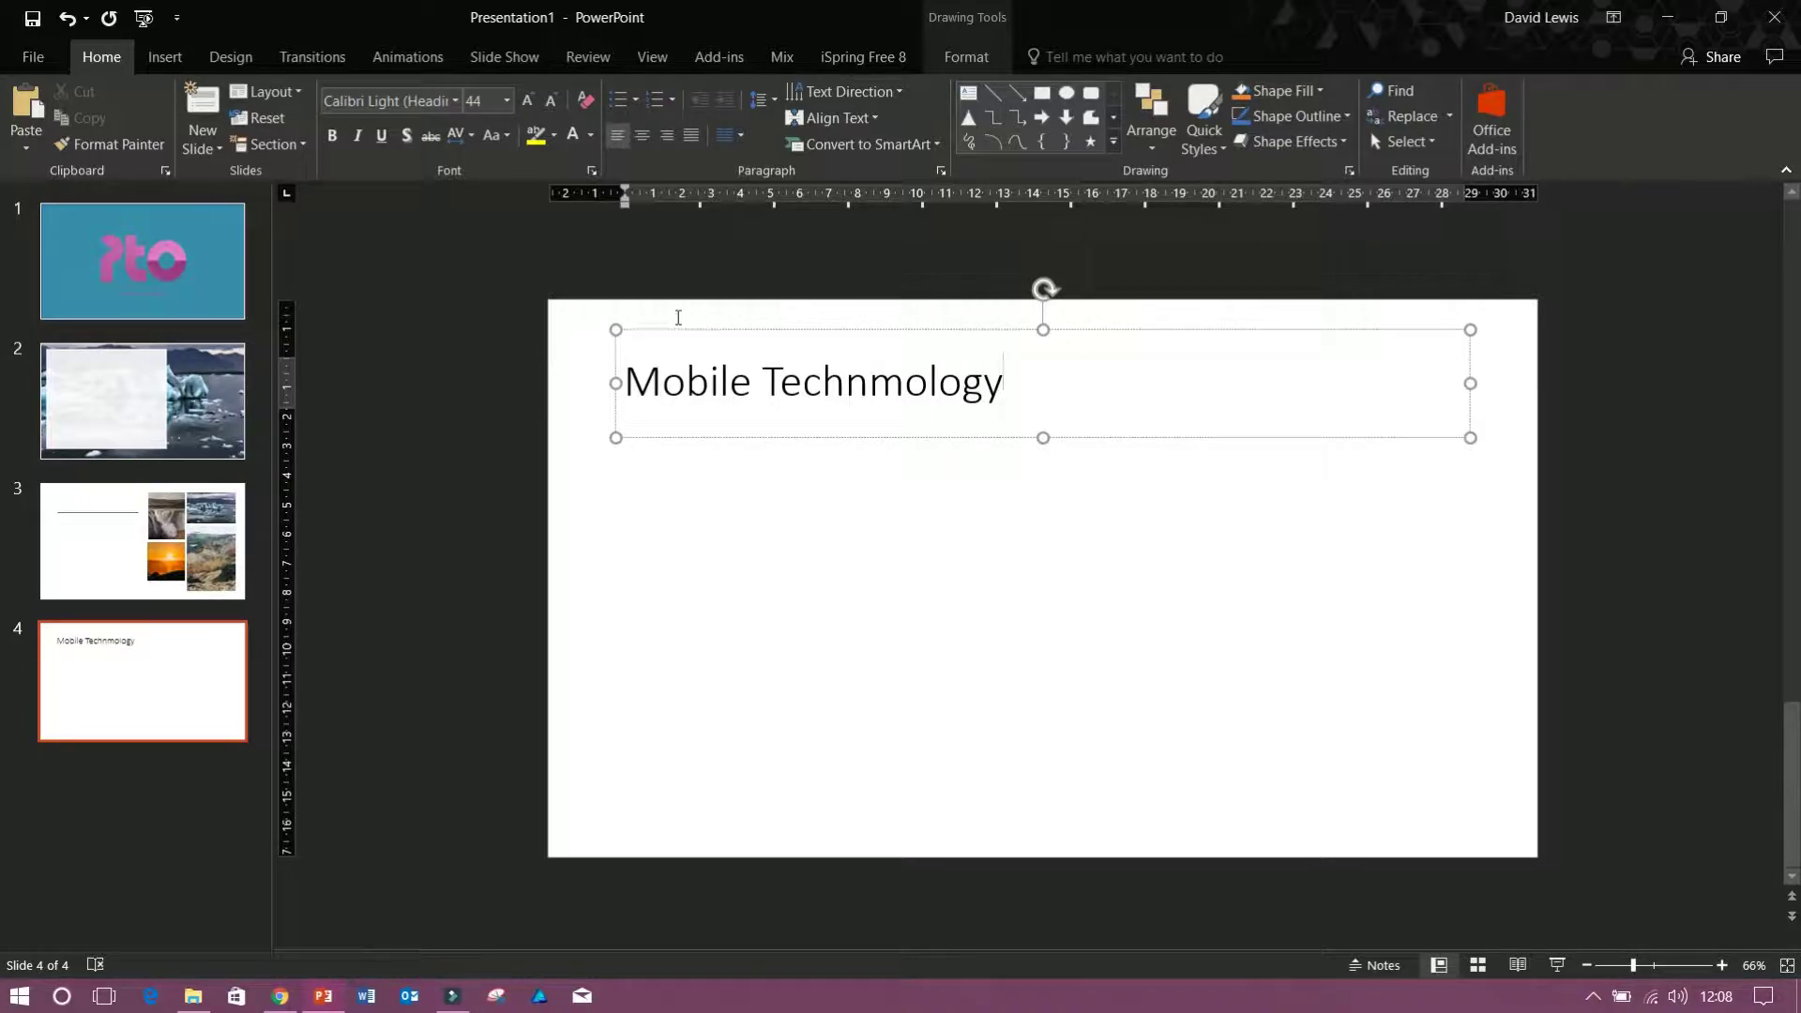
{"action": "key", "text": "BackSpace"}
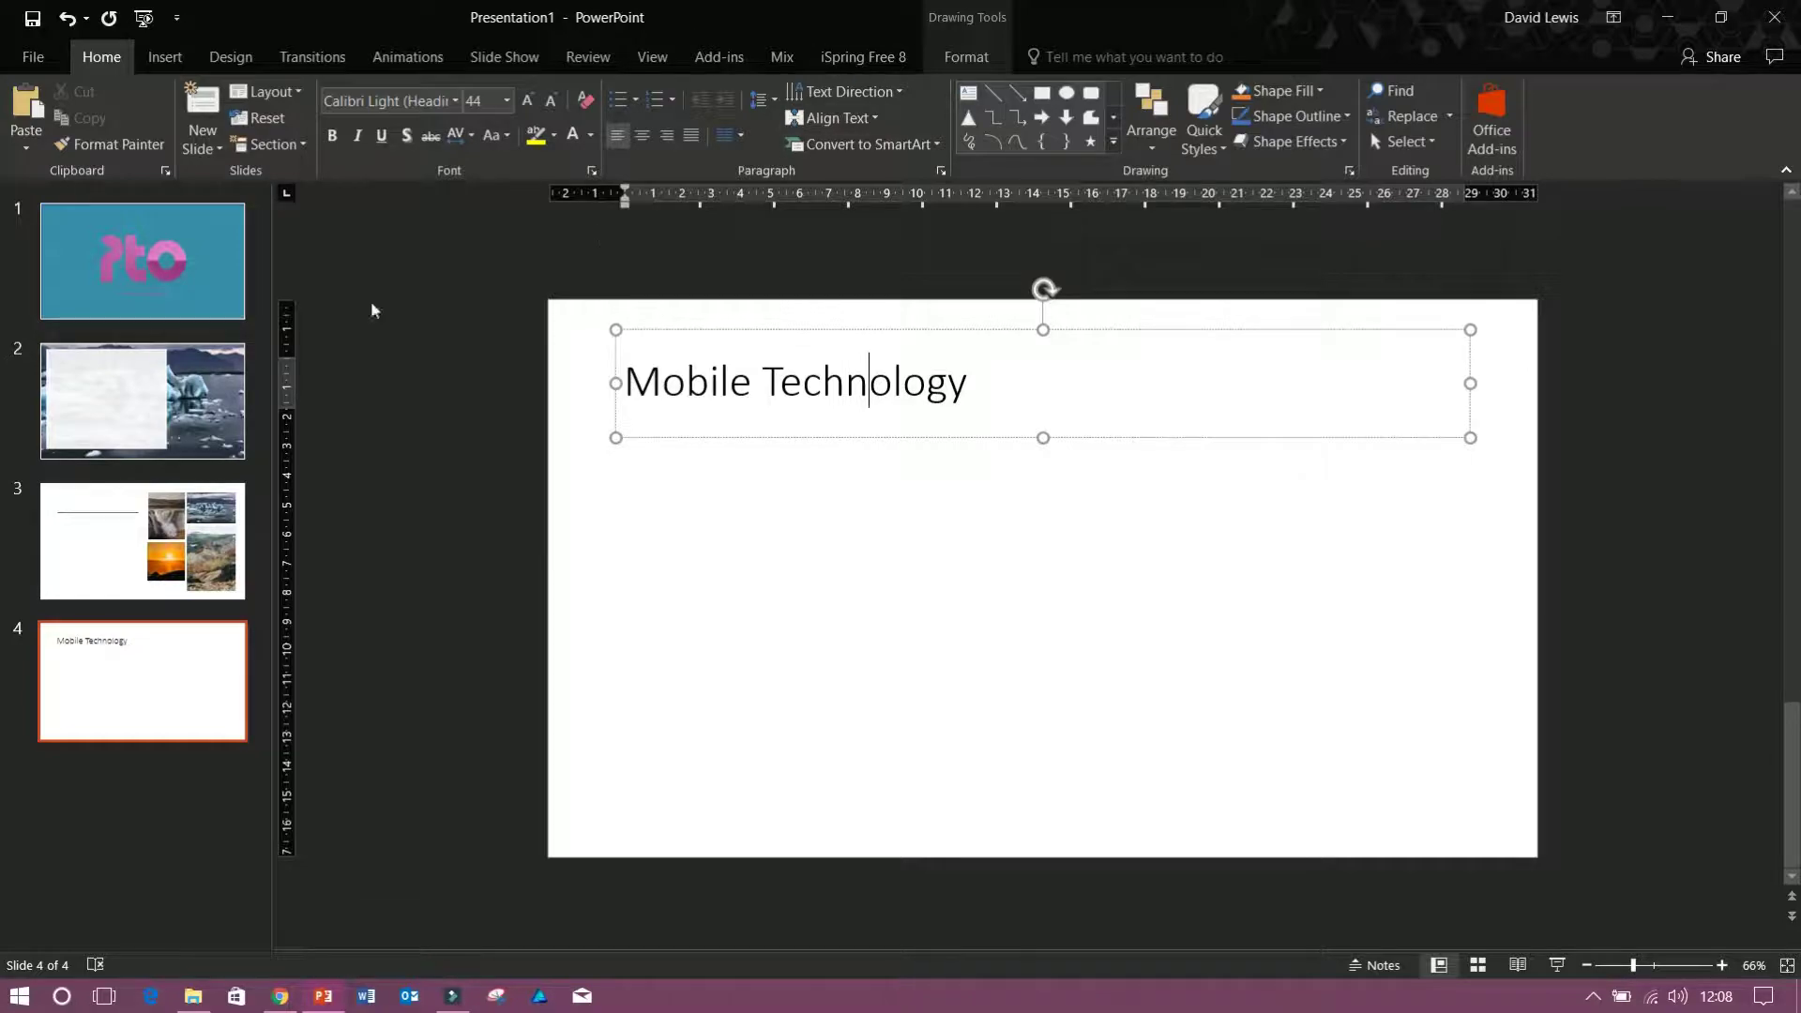
{"action": "left_click", "coordinate": [440, 366]}
{"action": "left_click", "coordinate": [702, 529]}
Step: Insert the smartphone icon from the Technology and electronics icons onto slide 4
{"action": "left_click", "coordinate": [165, 57]}
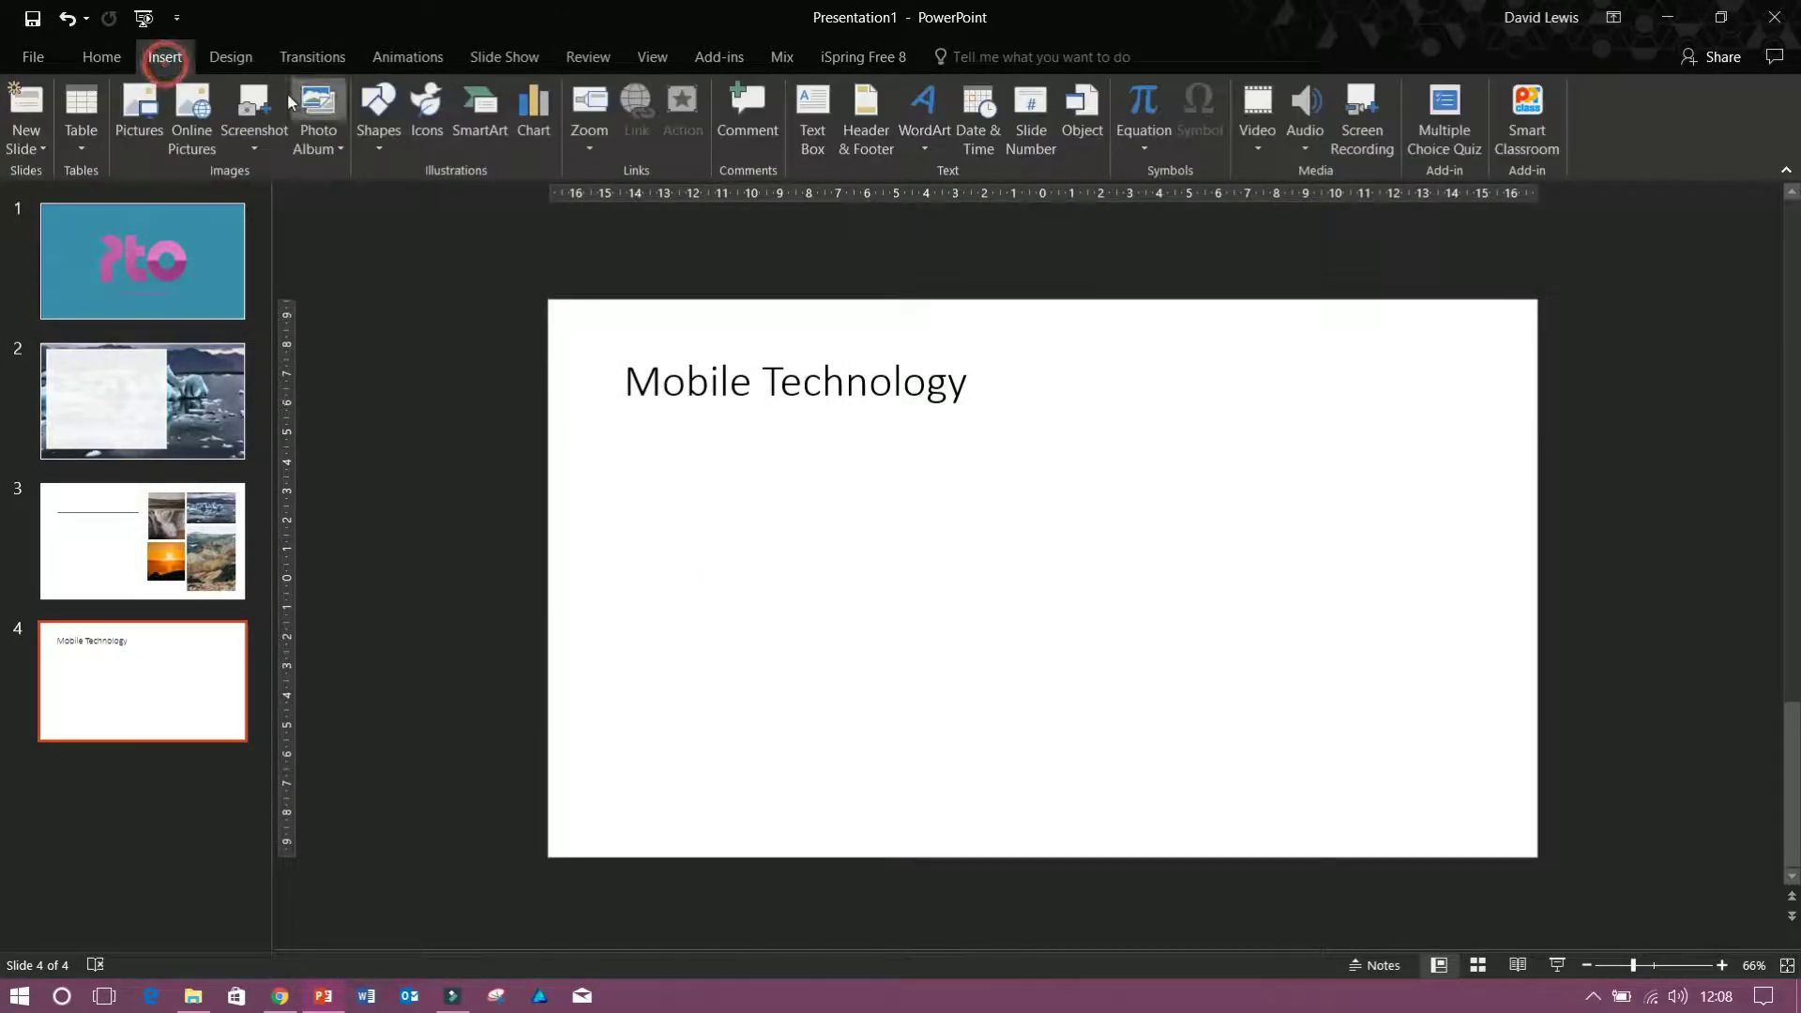
{"action": "left_click", "coordinate": [419, 131]}
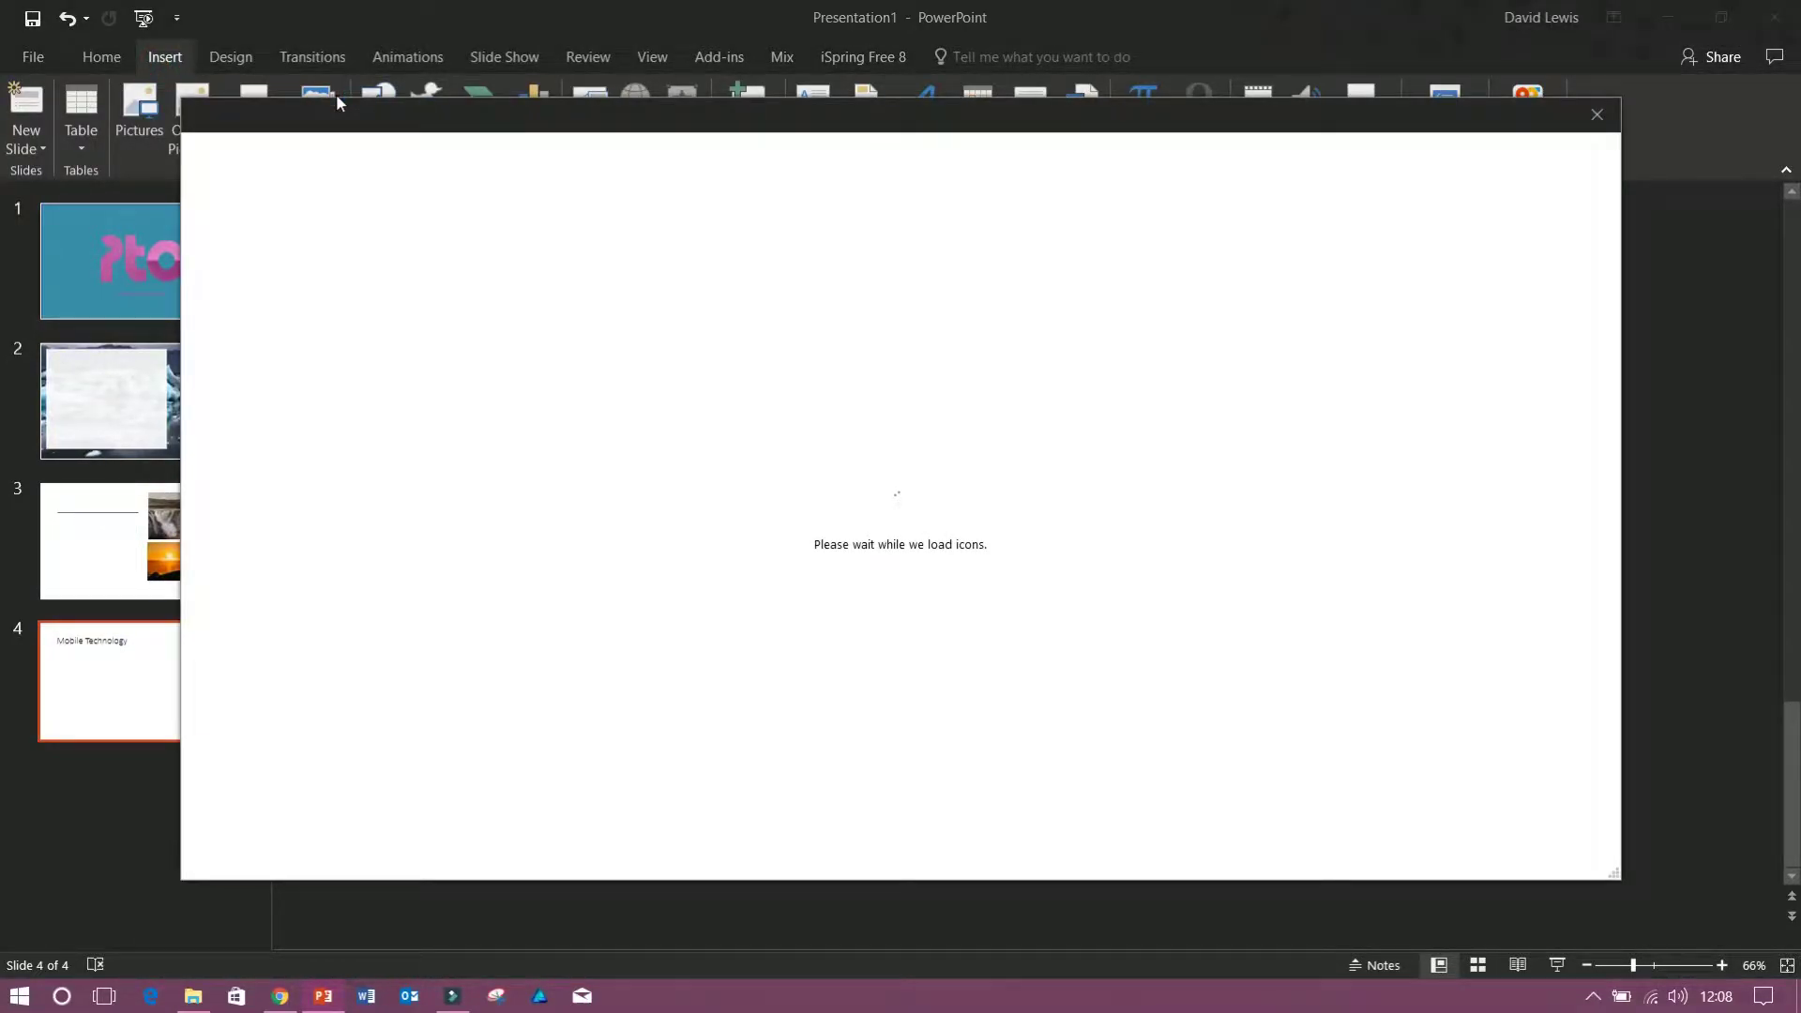
{"action": "scroll", "coordinate": [600, 440], "scroll_direction": "down", "scroll_amount": 2}
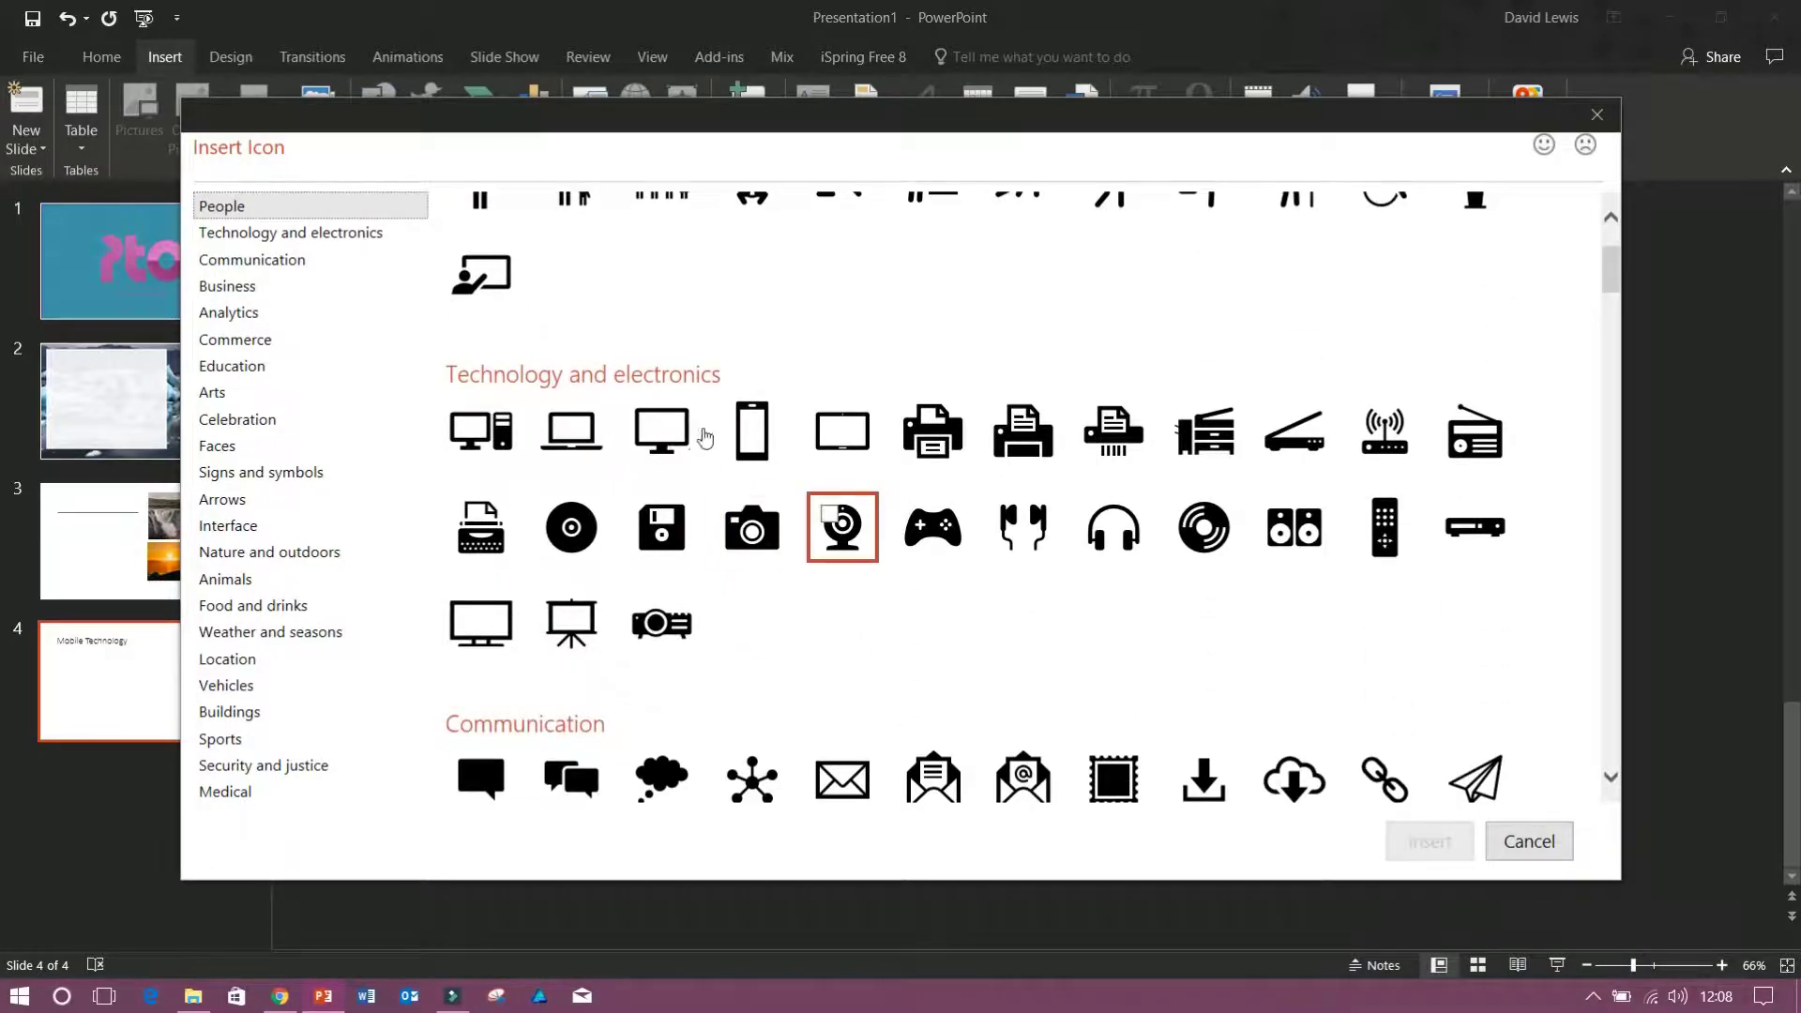
{"action": "left_click", "coordinate": [752, 434]}
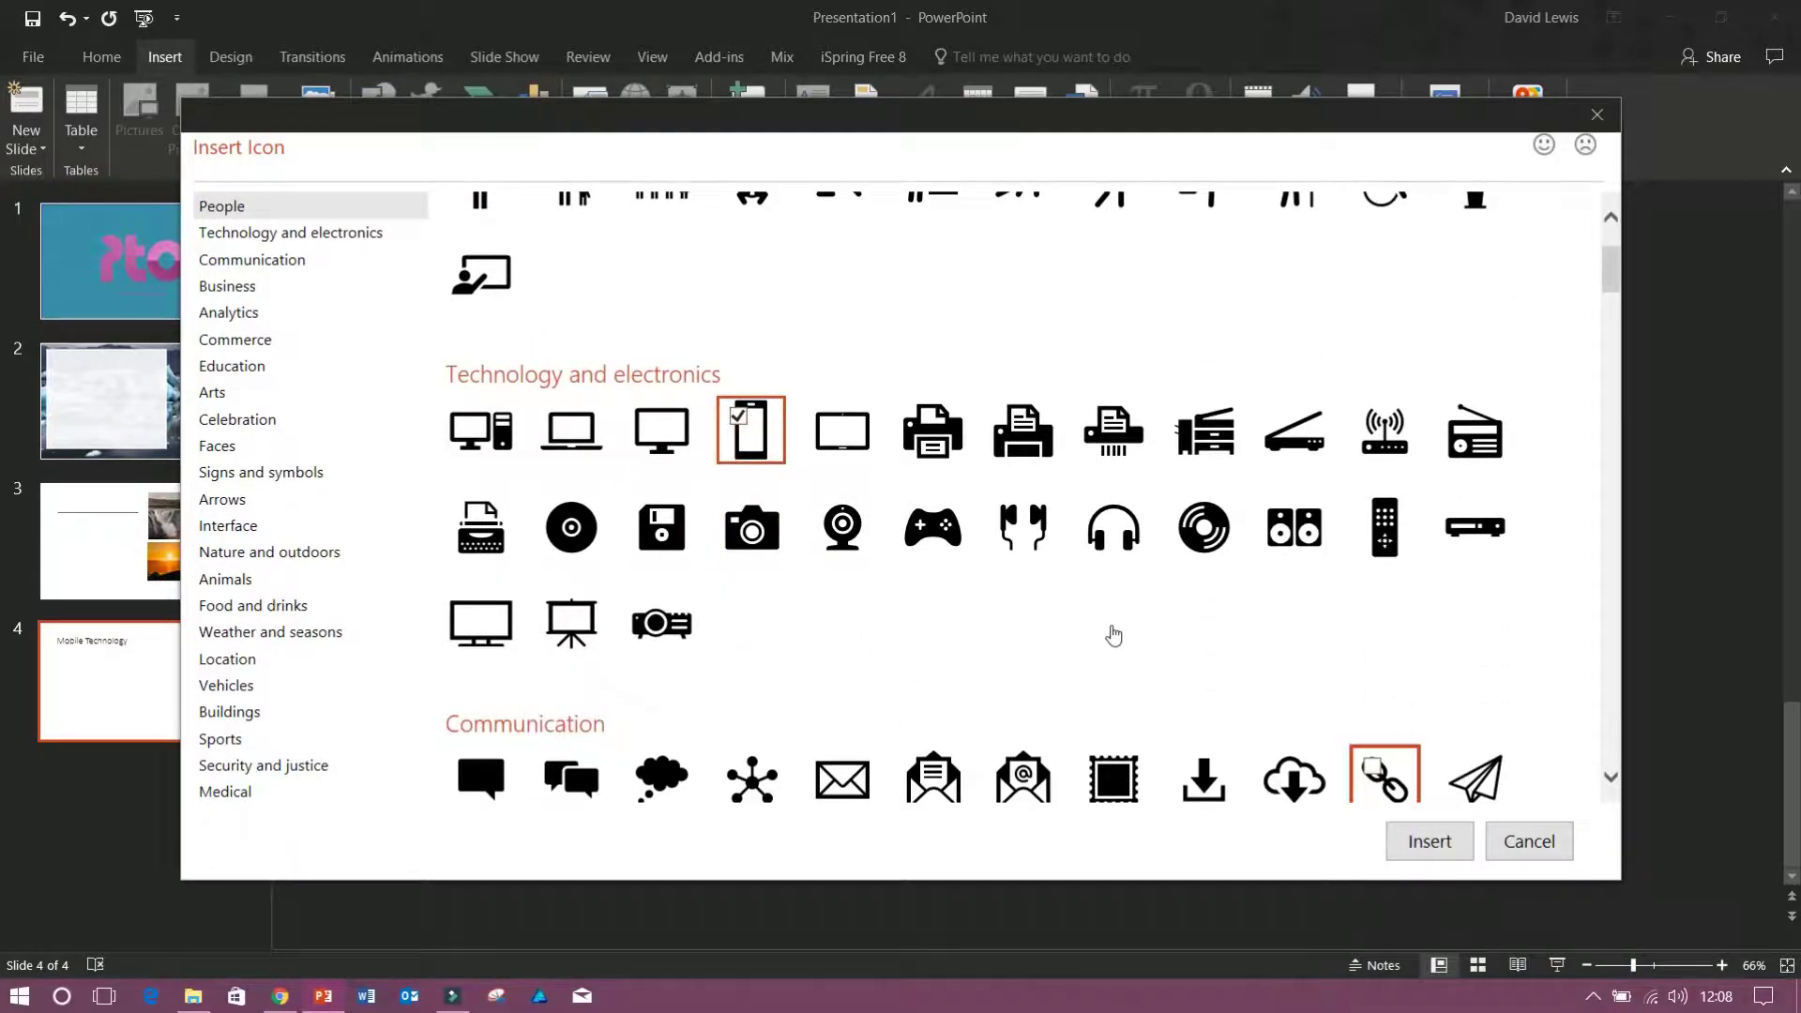
{"action": "left_click", "coordinate": [1427, 840]}
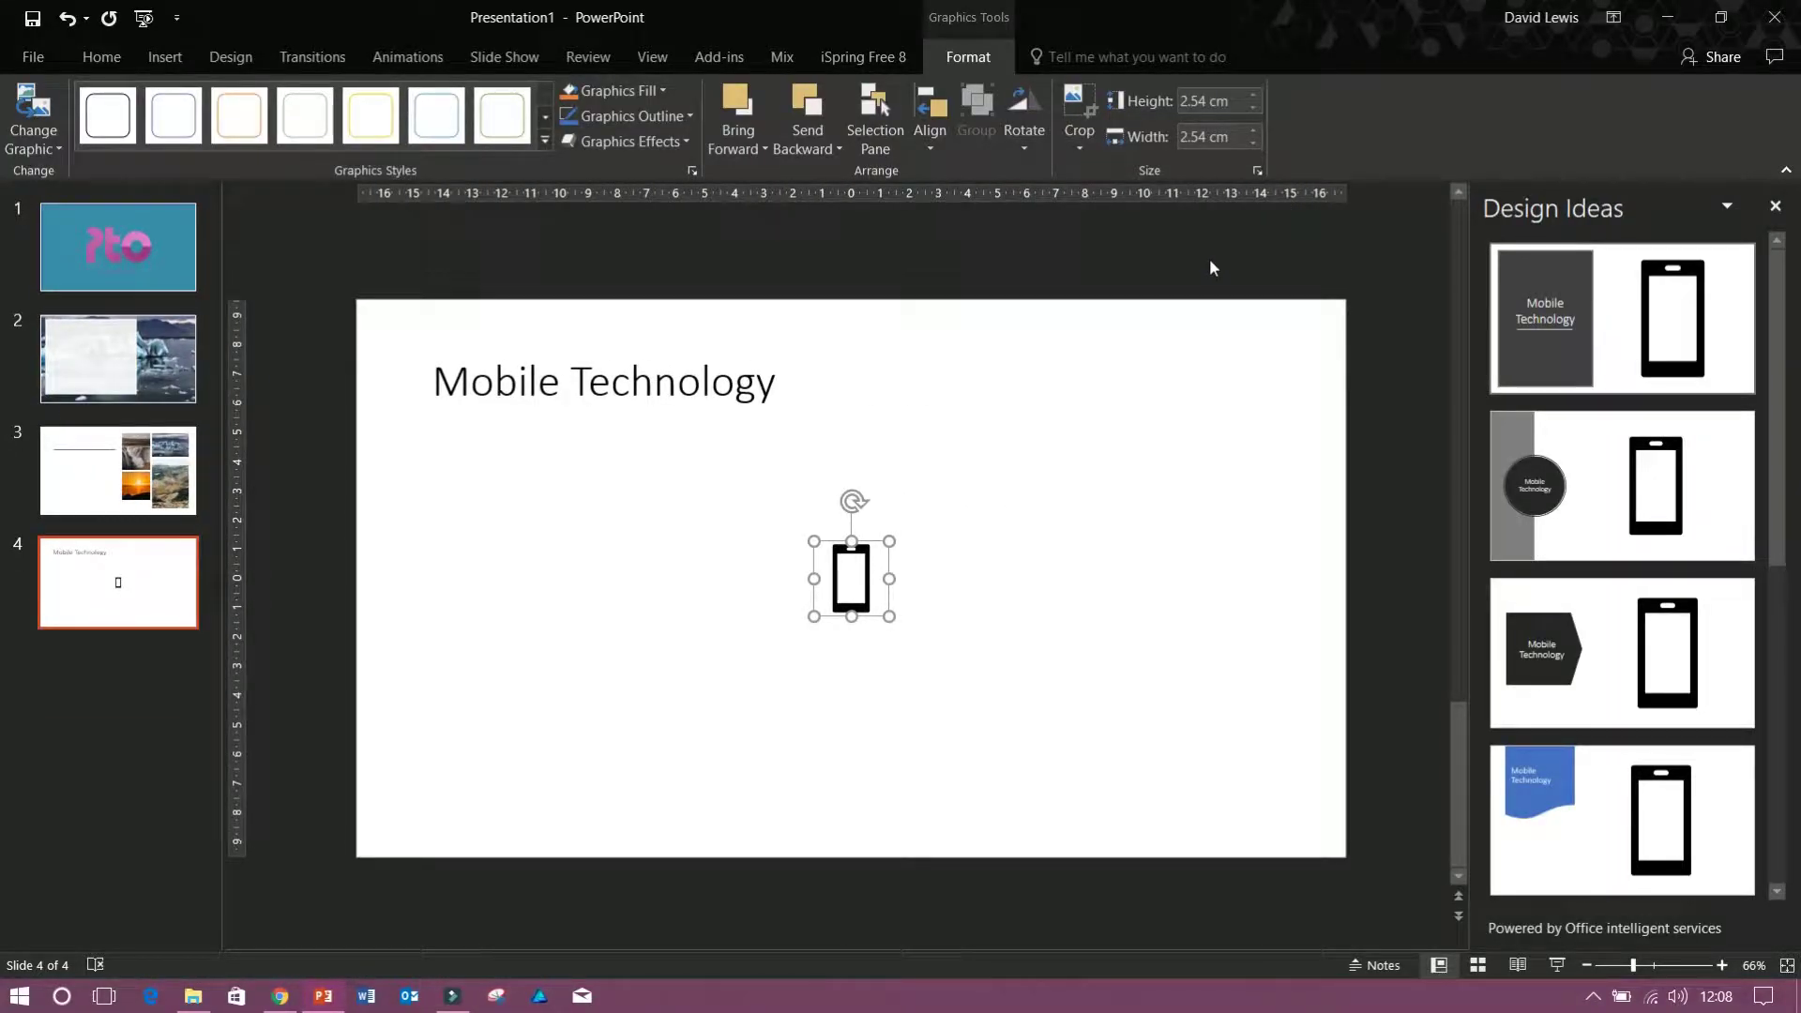
Step: Try the design ideas for the smartphone icon slide, ending on the blue wavy-edged title banner
{"action": "left_click", "coordinate": [1543, 311]}
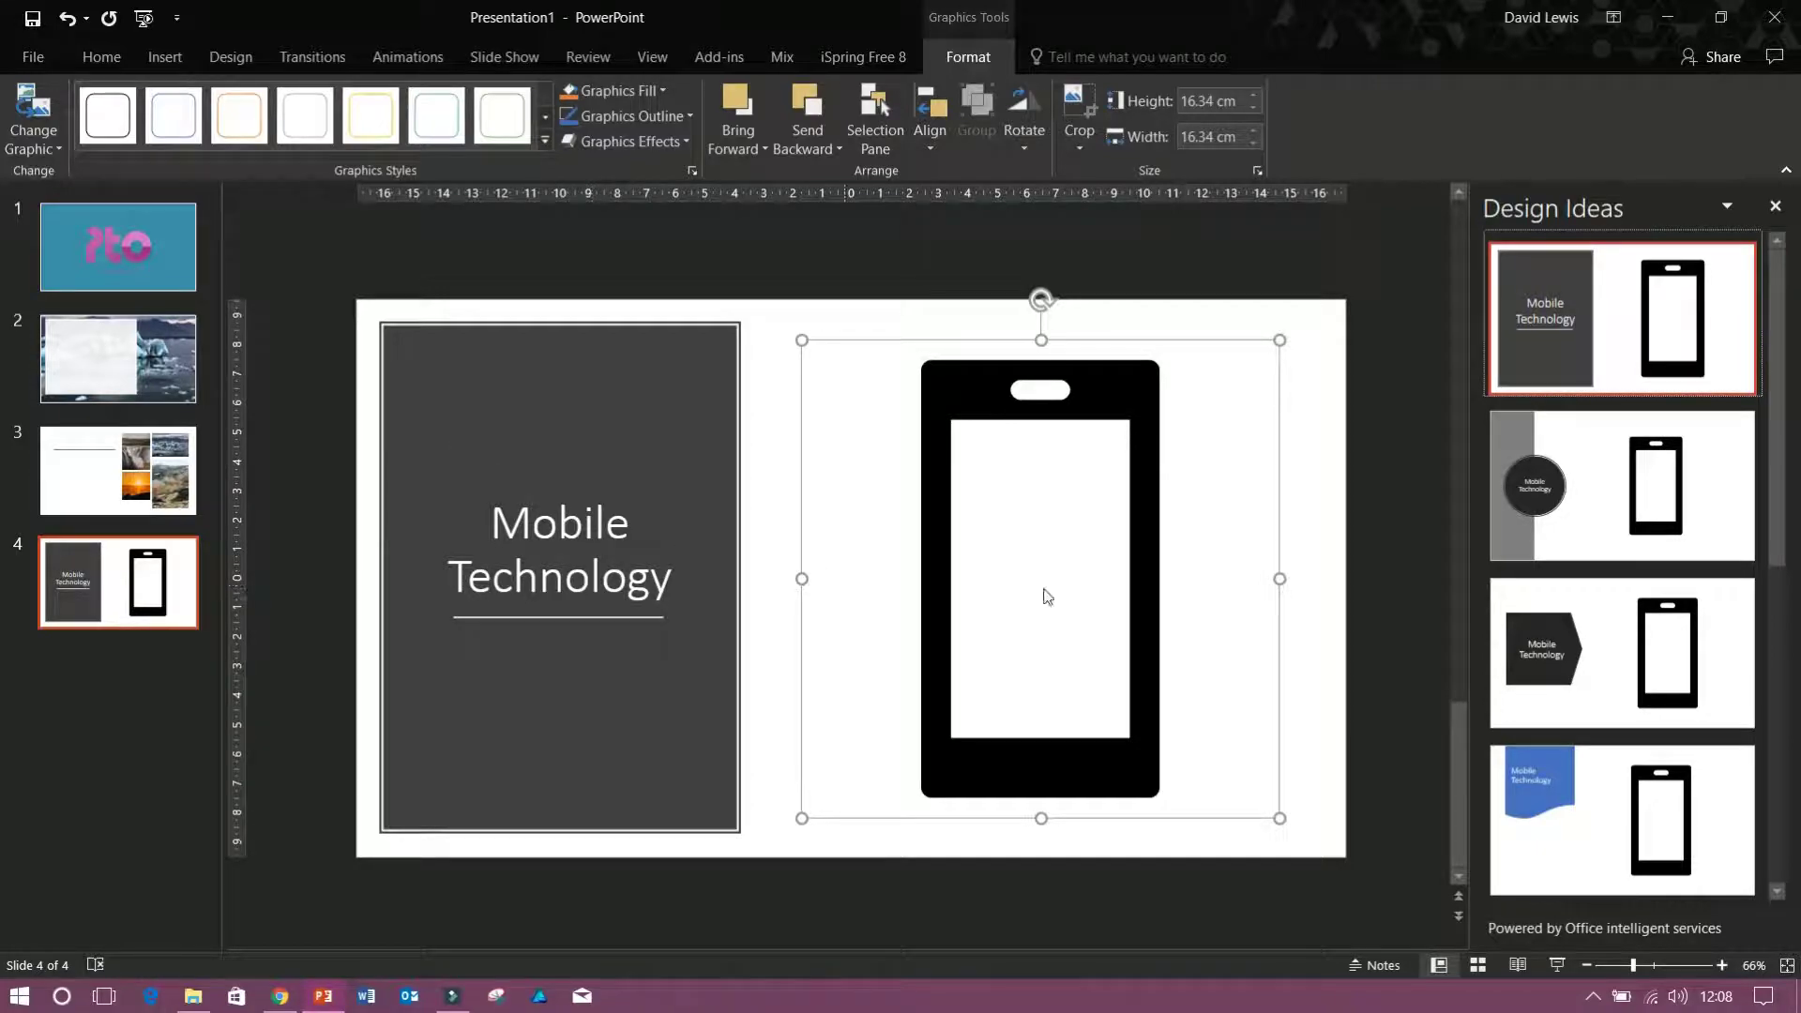
{"action": "key", "text": "Down"}
{"action": "scroll", "coordinate": [1640, 539], "scroll_direction": "down", "scroll_amount": 1}
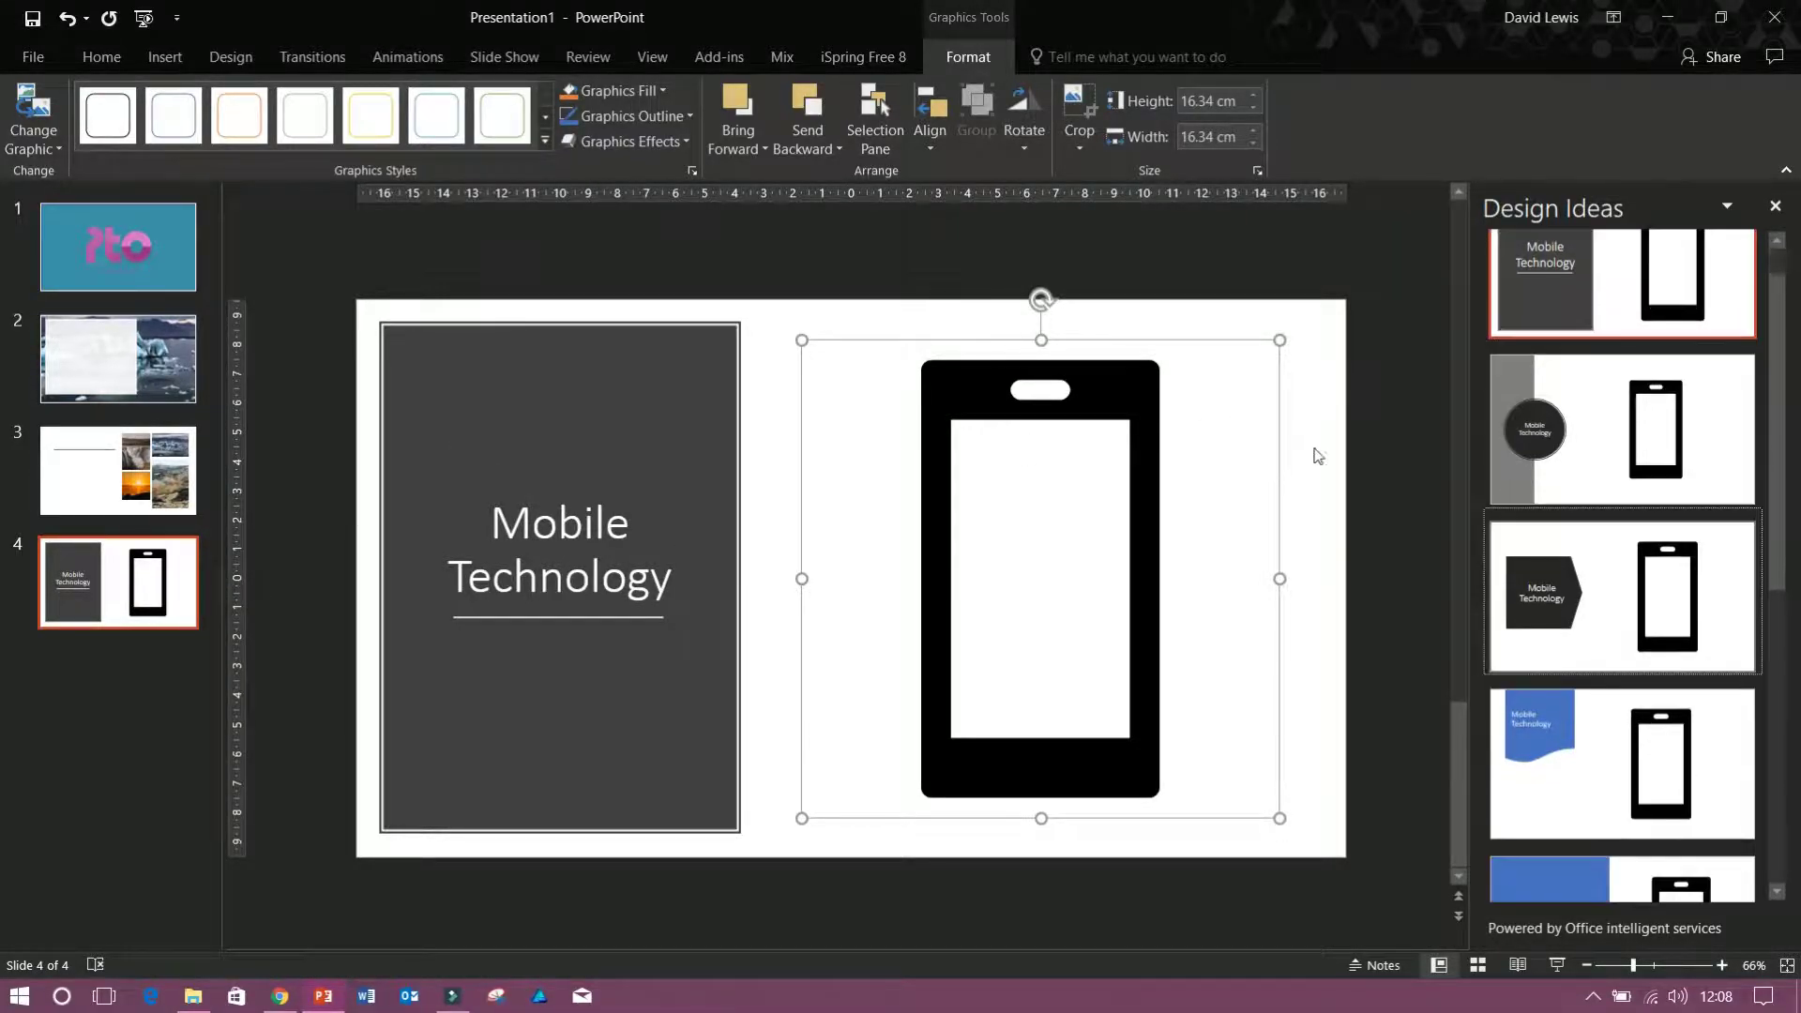
{"action": "left_click", "coordinate": [1639, 610]}
{"action": "left_click", "coordinate": [1638, 758]}
{"action": "scroll", "coordinate": [1609, 708], "scroll_direction": "down", "scroll_amount": 2}
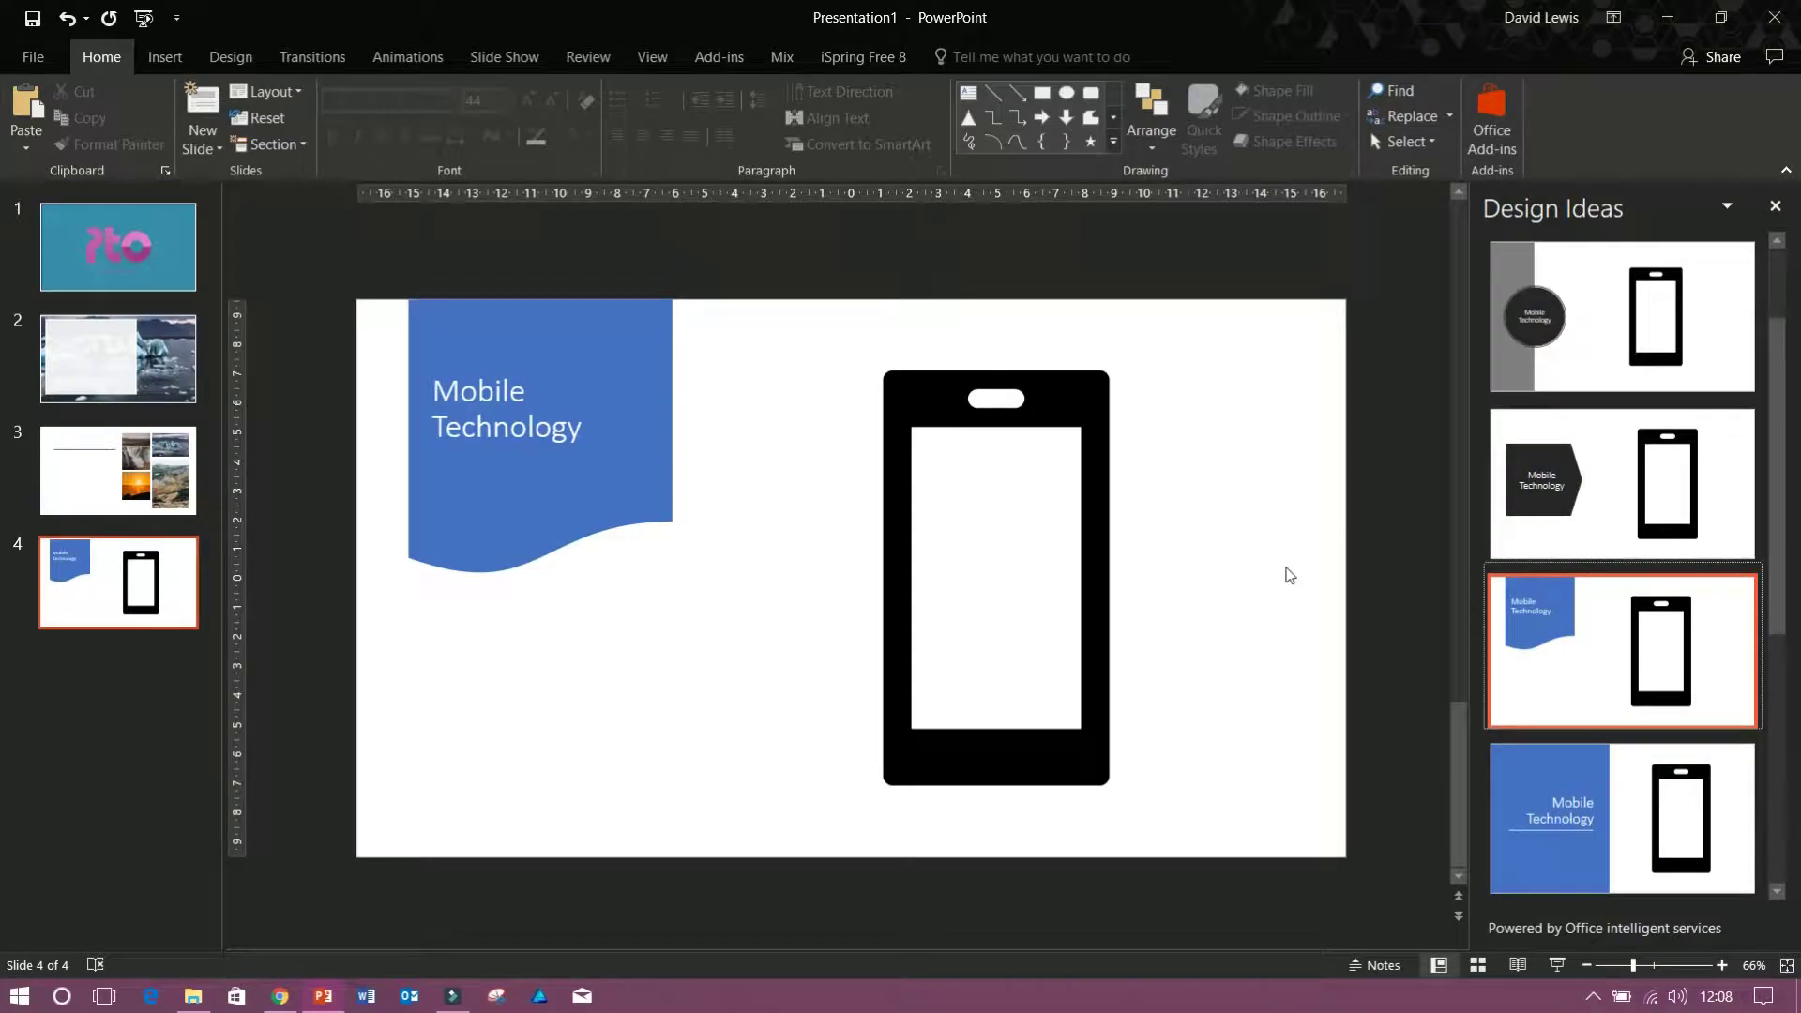
Step: Try the remaining design ideas for the Mobile Technology slide, ending on the dark slanted panel with the grey diagonal stripe
{"action": "left_click", "coordinate": [1601, 699]}
{"action": "scroll", "coordinate": [1601, 695], "scroll_direction": "down", "scroll_amount": 2}
{"action": "left_click", "coordinate": [1601, 666]}
{"action": "scroll", "coordinate": [1601, 665], "scroll_direction": "down", "scroll_amount": 1}
{"action": "left_click", "coordinate": [1600, 663]}
{"action": "key", "text": "Return"}
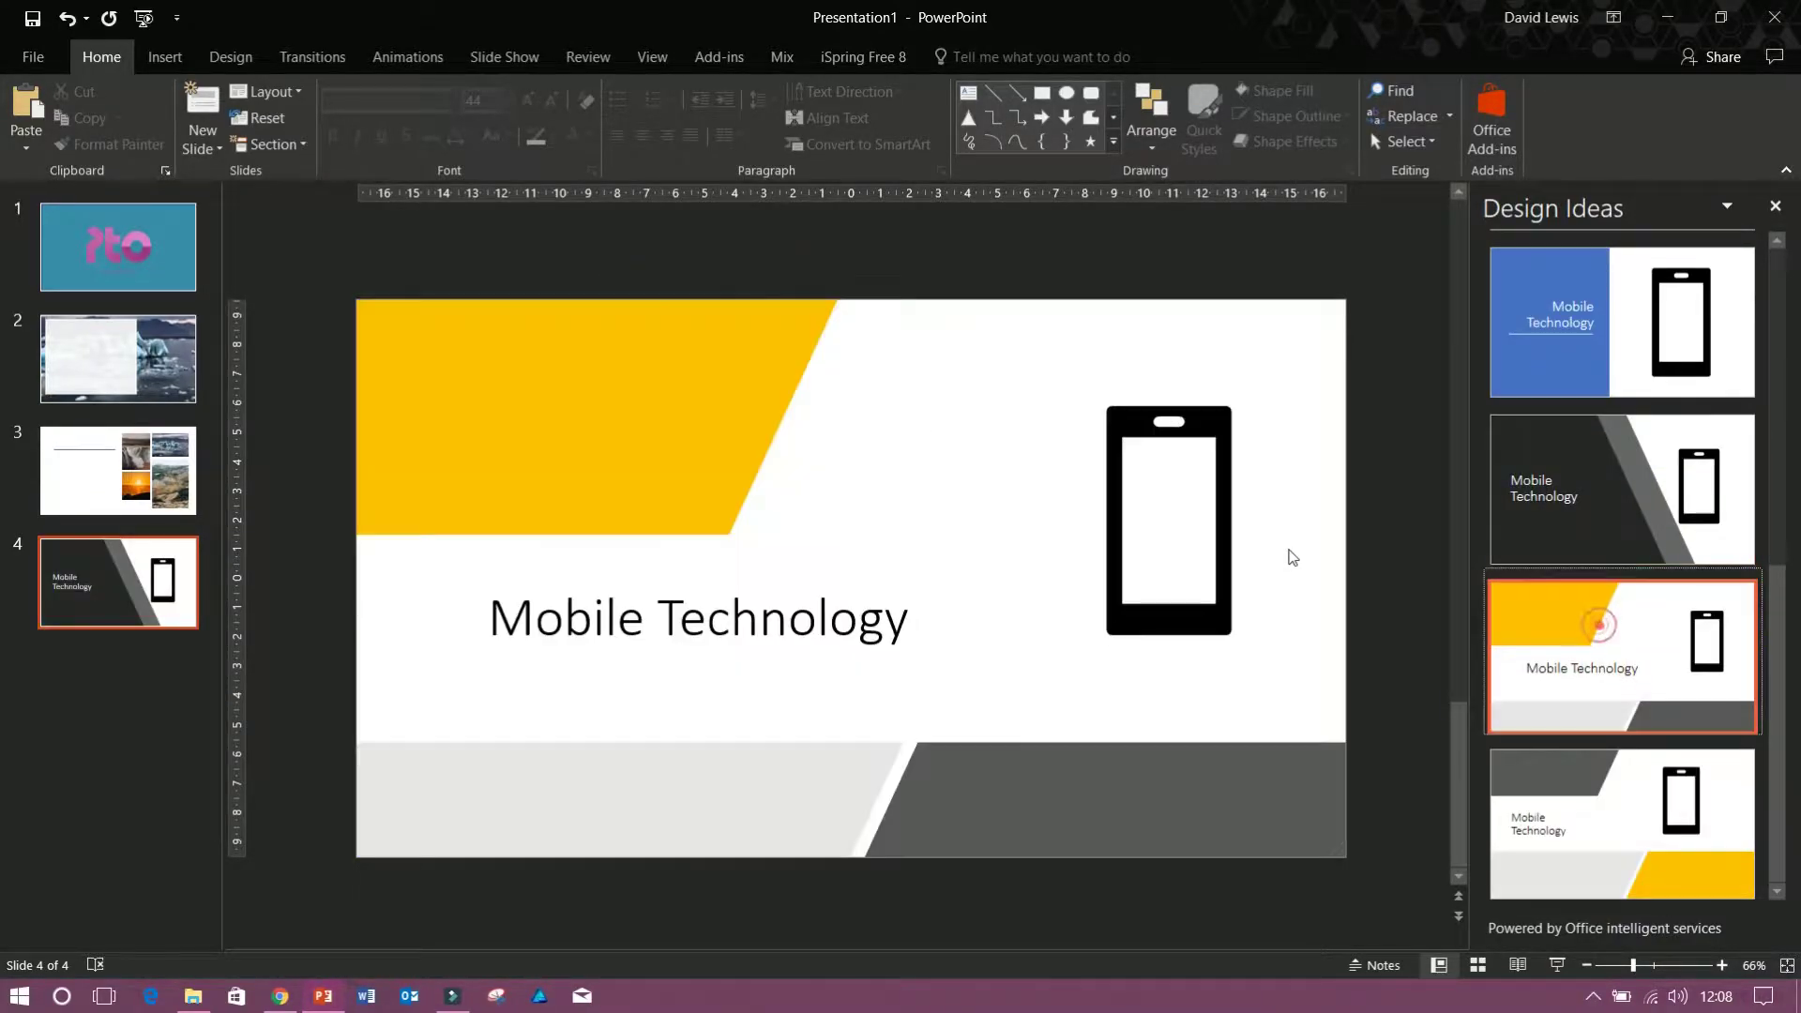
{"action": "key", "text": "Down"}
{"action": "key", "text": "Return"}
{"action": "key", "text": "Up"}
{"action": "key", "text": "Return"}
{"action": "key", "text": "Up"}
{"action": "key", "text": "Return"}
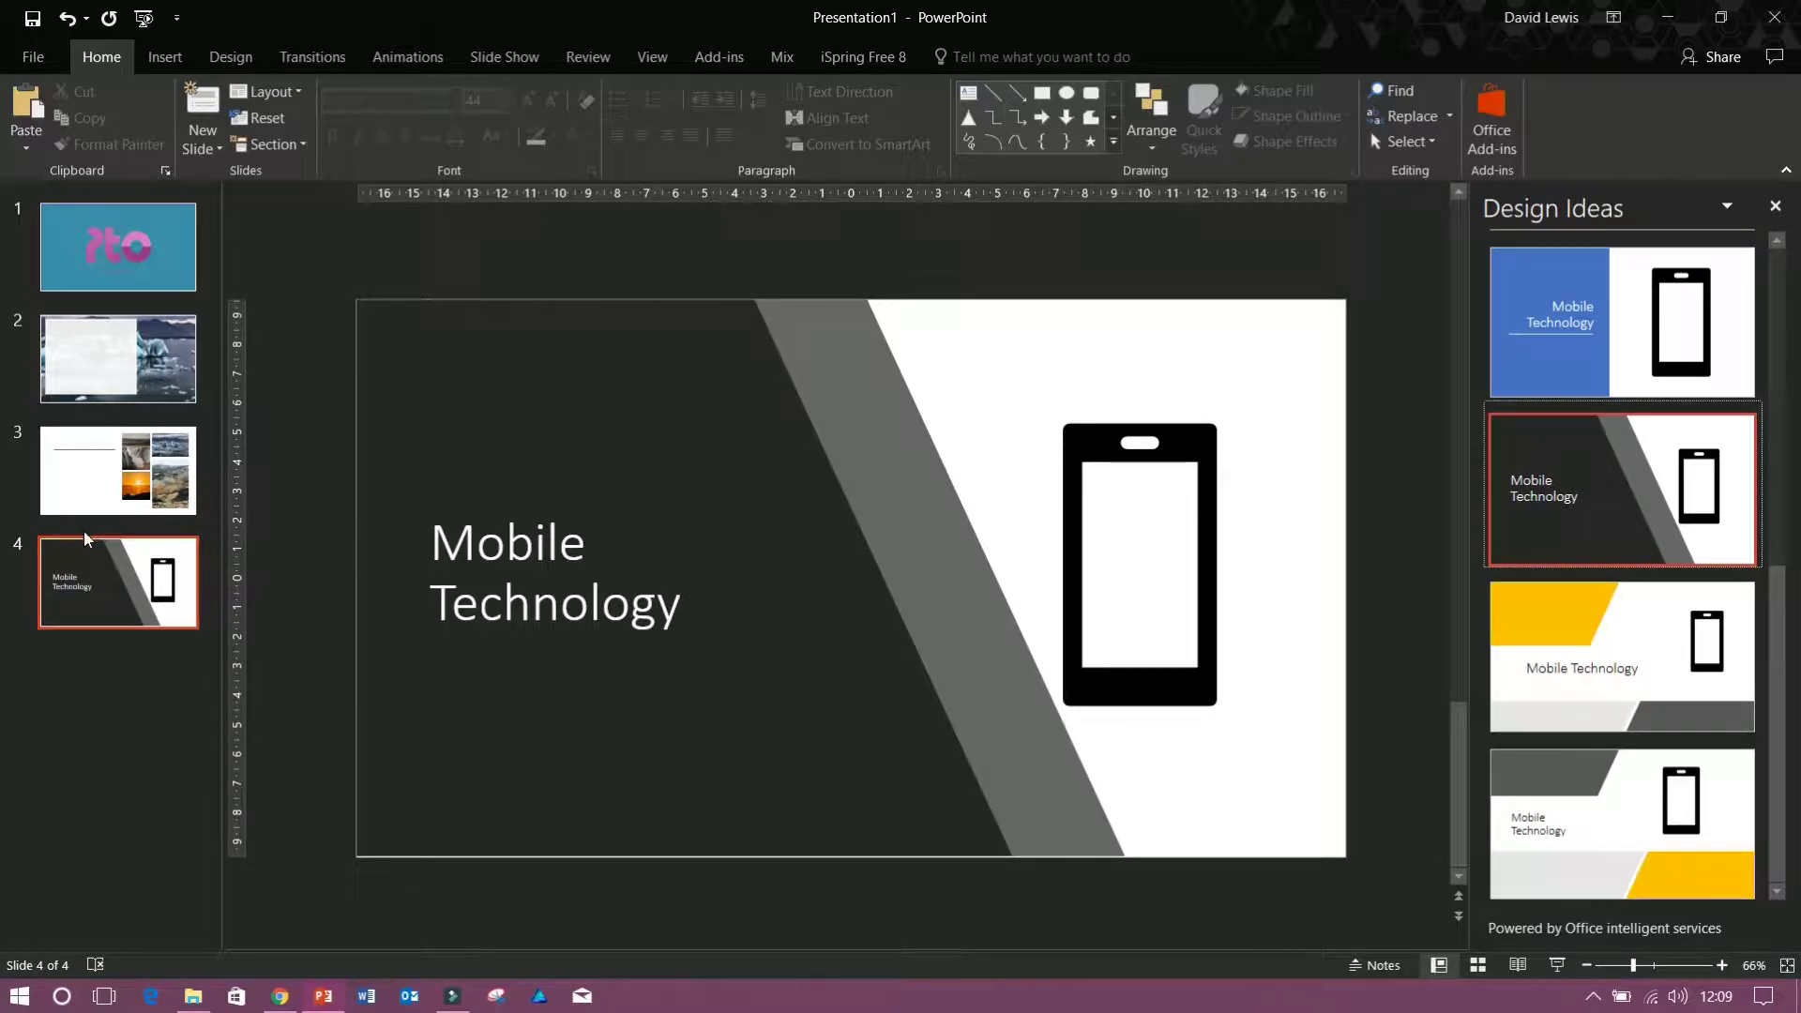
{"action": "left_click", "coordinate": [627, 254]}
Step: Add a fifth slide after the Mobile Technology slide
{"action": "left_click", "coordinate": [105, 667]}
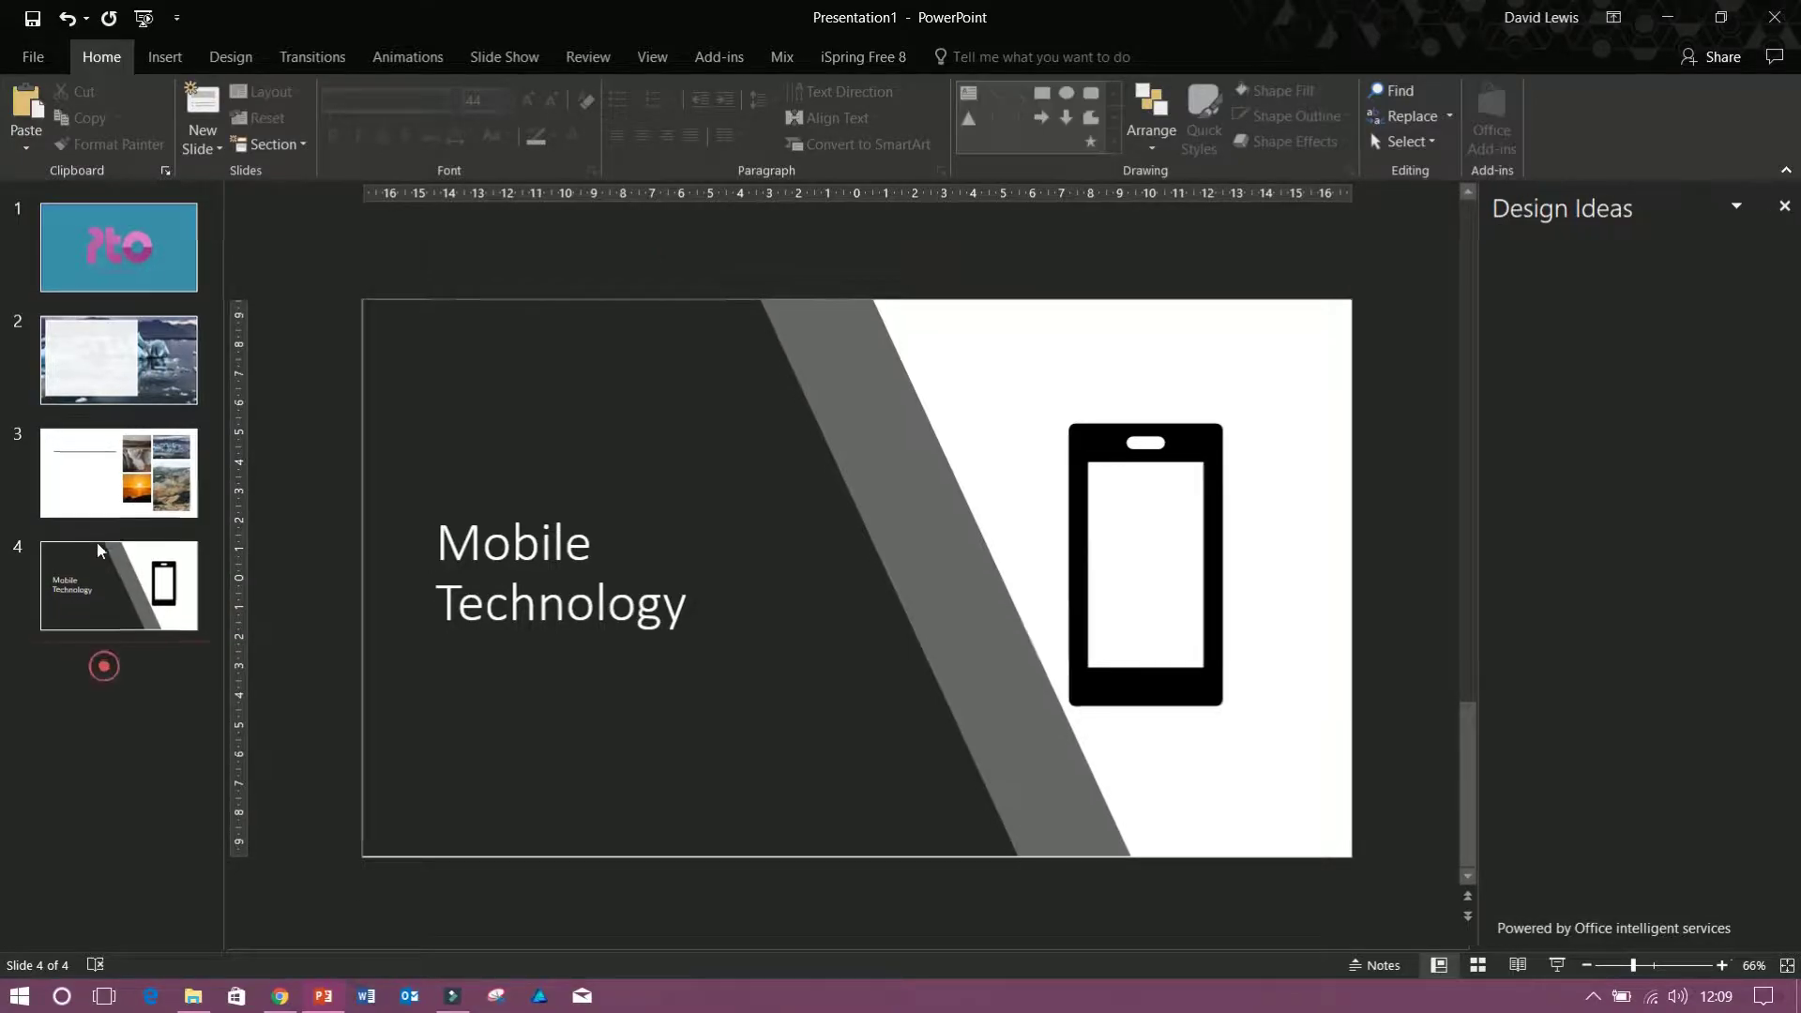
{"action": "right_click", "coordinate": [105, 667]}
{"action": "left_click", "coordinate": [173, 361]}
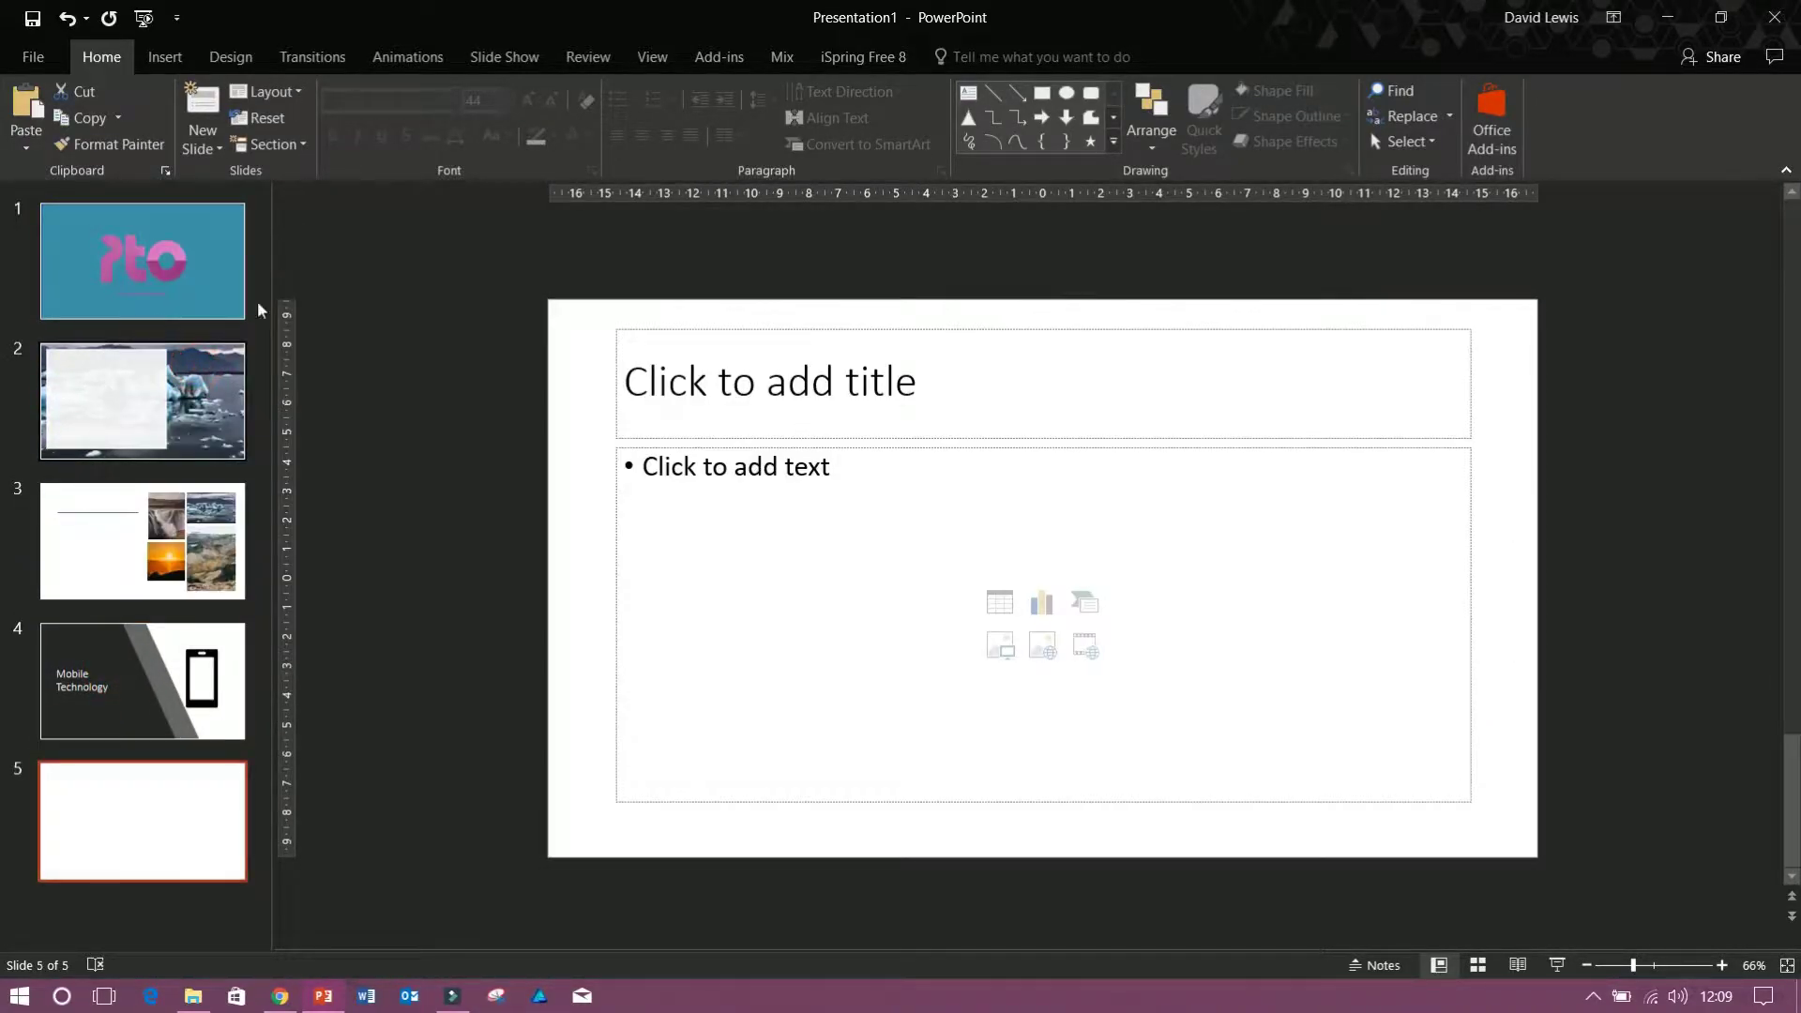
Step: Enter Stats as the title of slide 5 and delete its content placeholder
{"action": "left_click", "coordinate": [661, 383]}
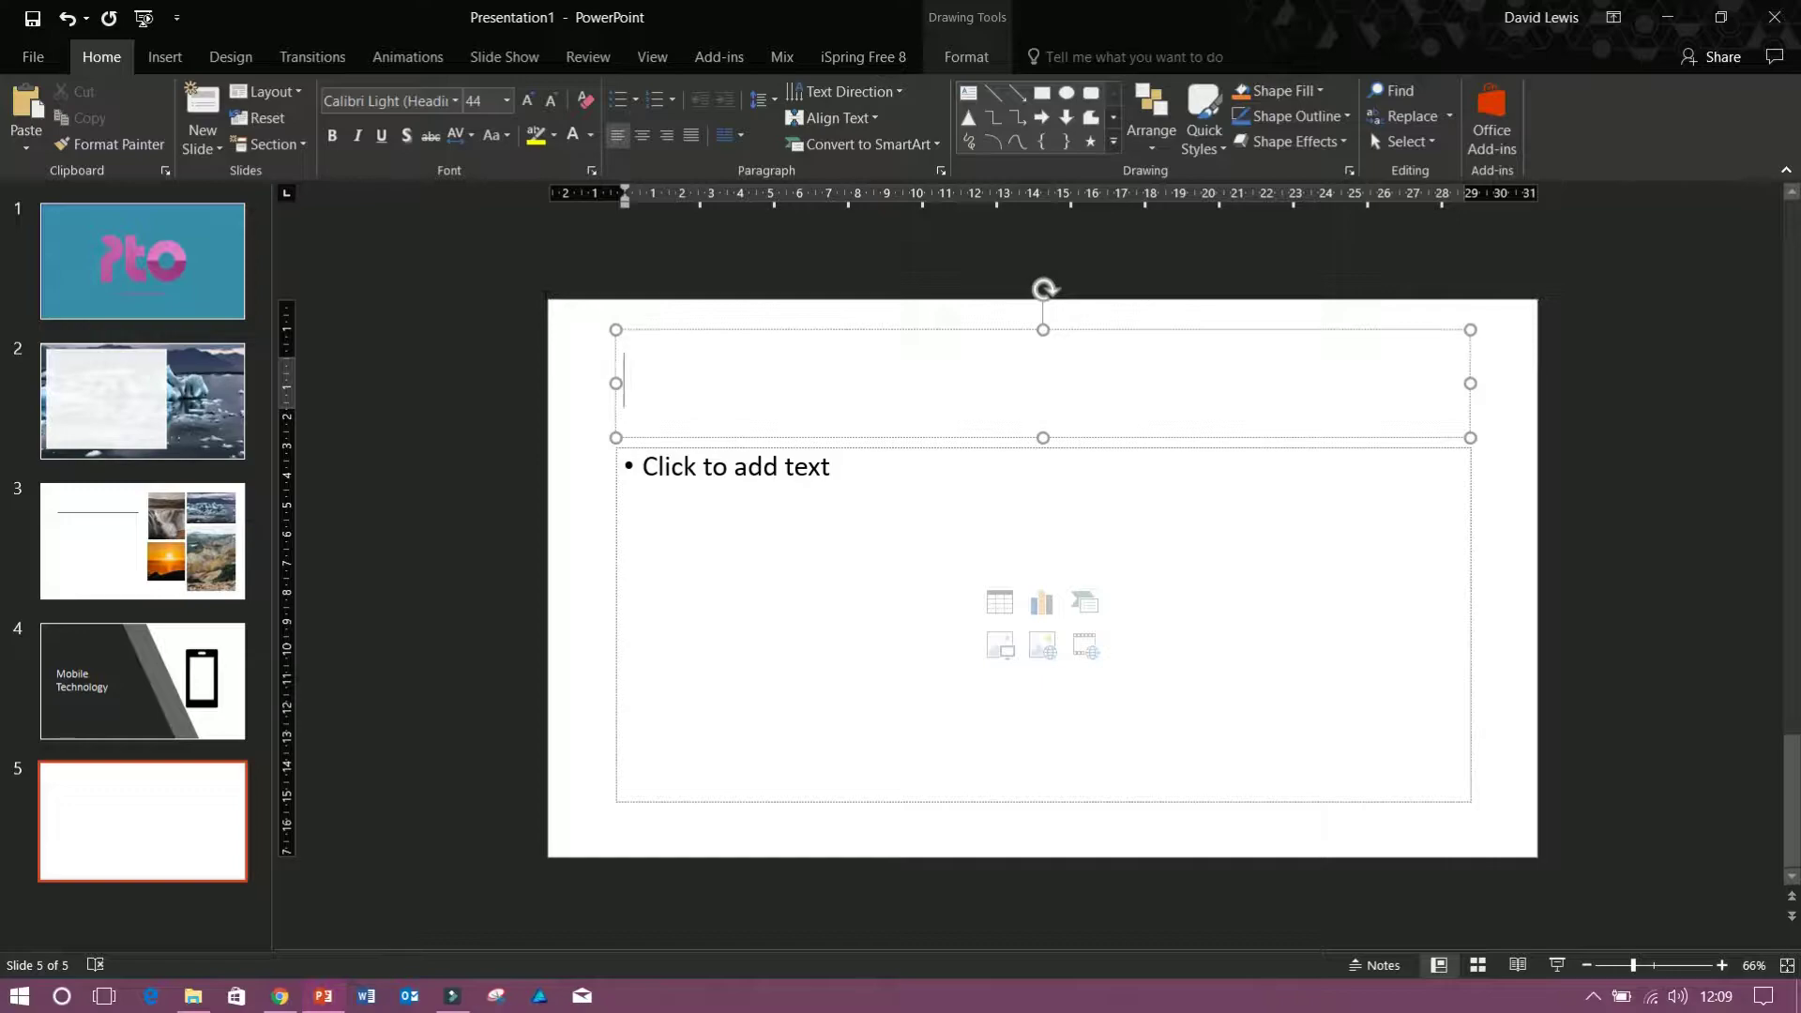
{"action": "type", "text": "Stats"}
{"action": "left_click", "coordinate": [471, 388]}
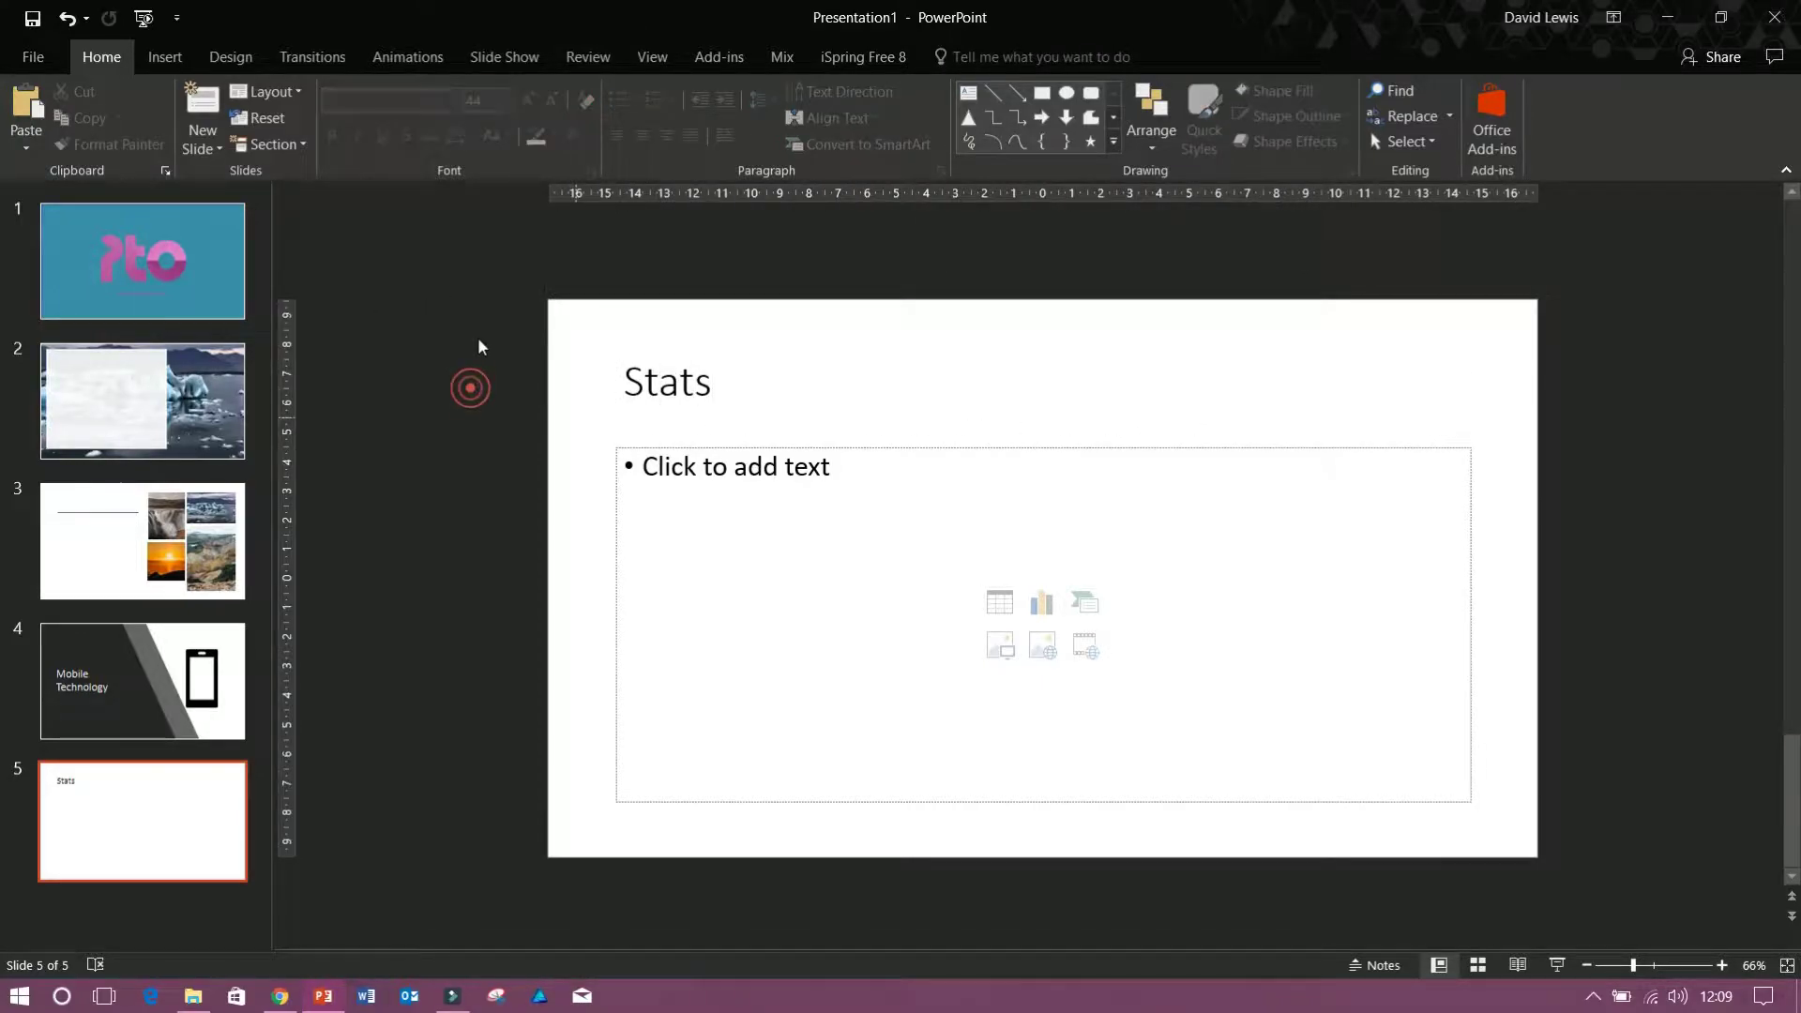
{"action": "left_click", "coordinate": [639, 447]}
{"action": "key", "text": "Delete"}
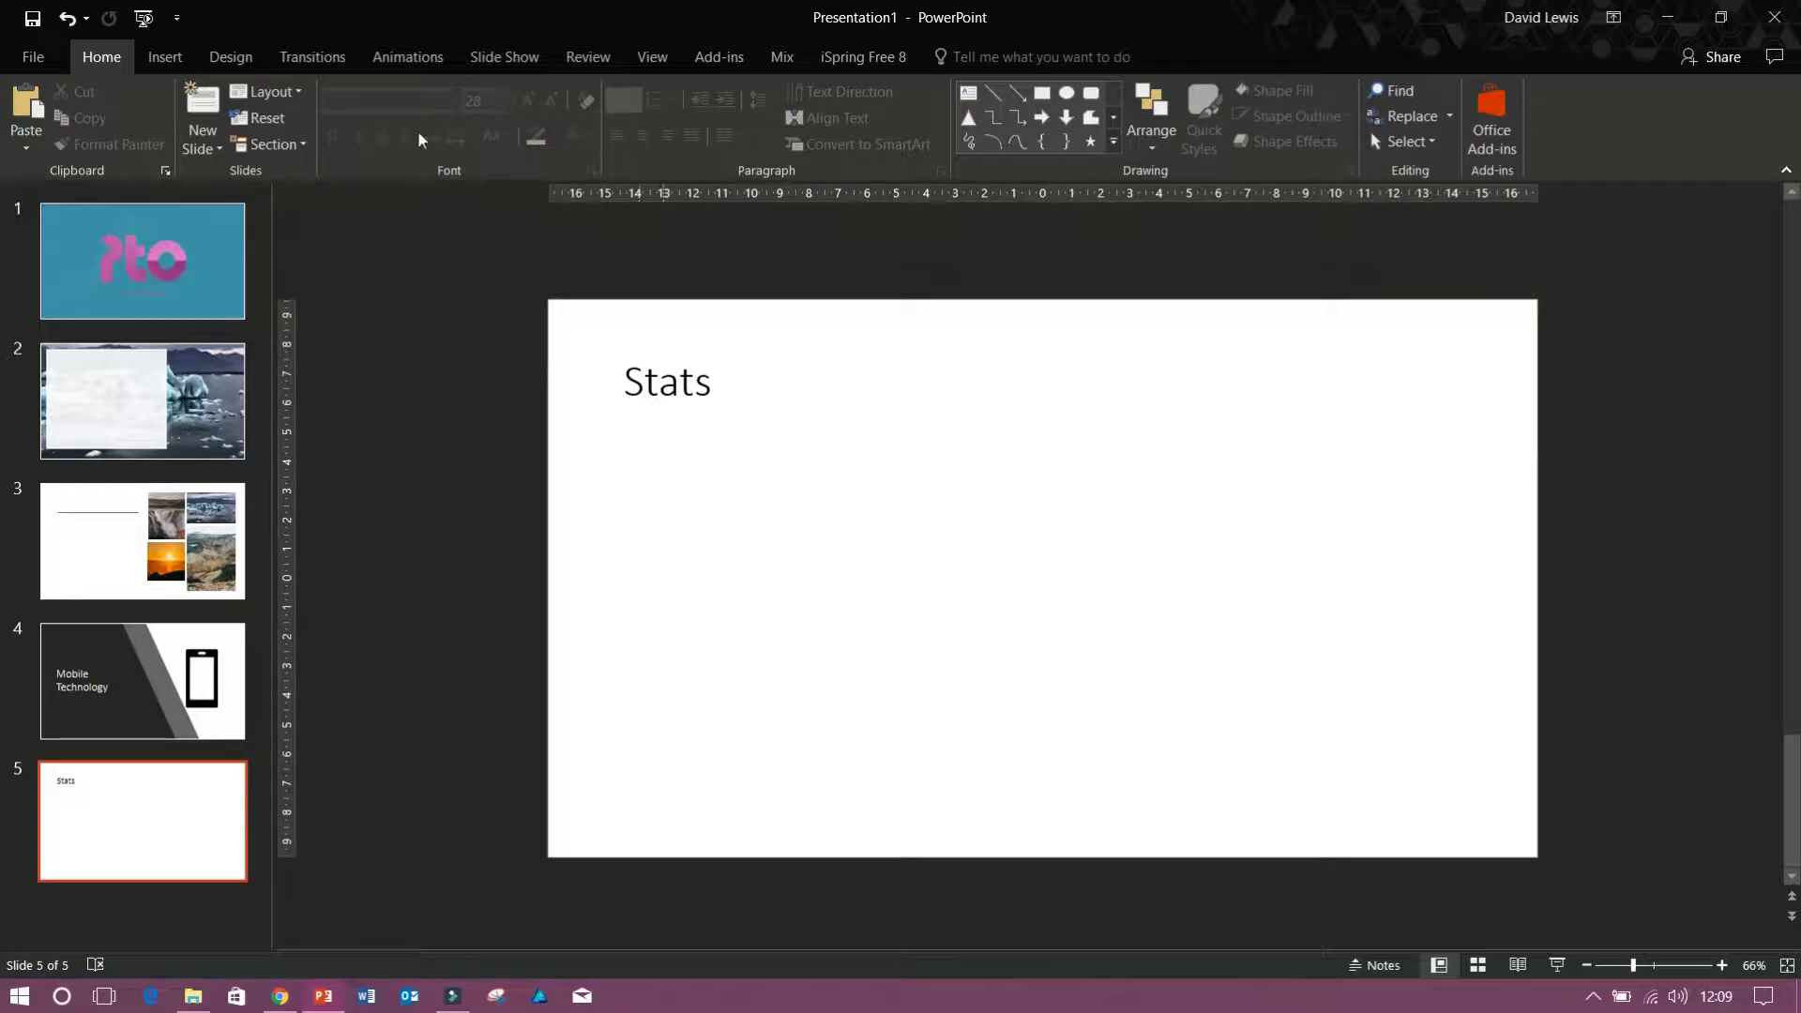
Step: Insert a line chart on the Stats slide with the default sample data and close its data sheet
{"action": "left_click", "coordinate": [165, 56]}
{"action": "left_click", "coordinate": [537, 122]}
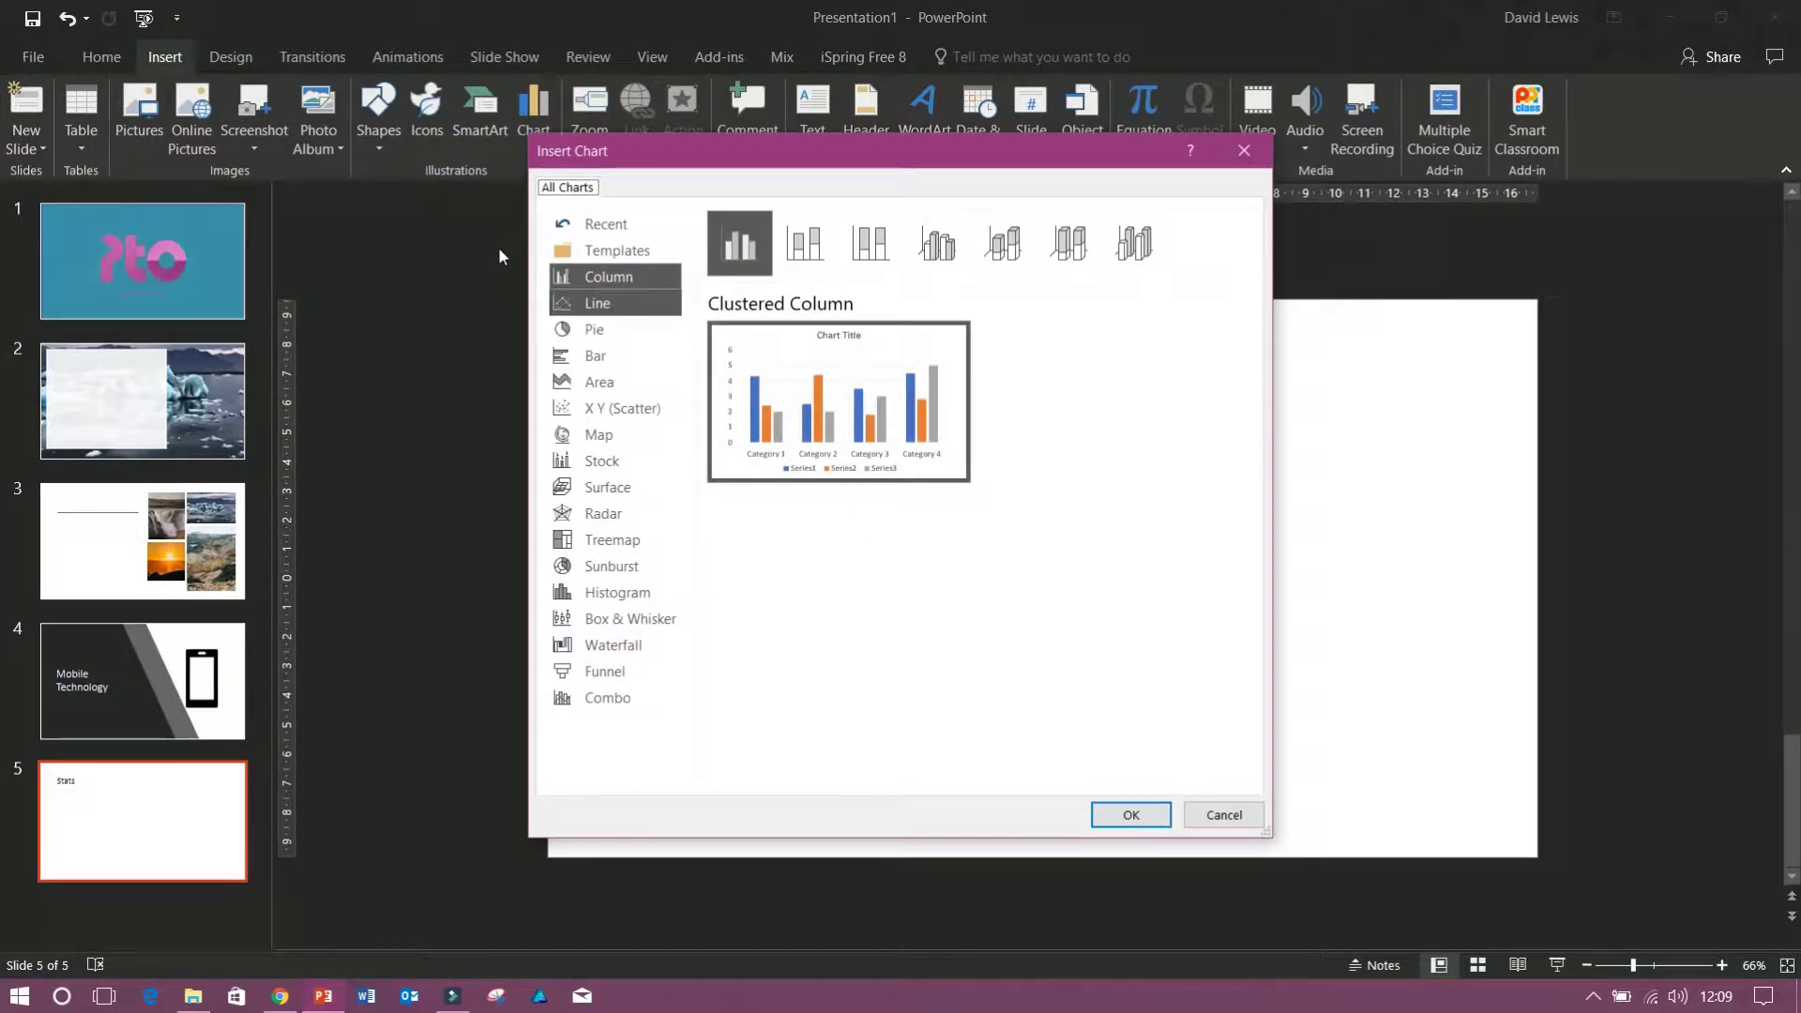
{"action": "left_click", "coordinate": [625, 304]}
{"action": "left_click", "coordinate": [808, 401]}
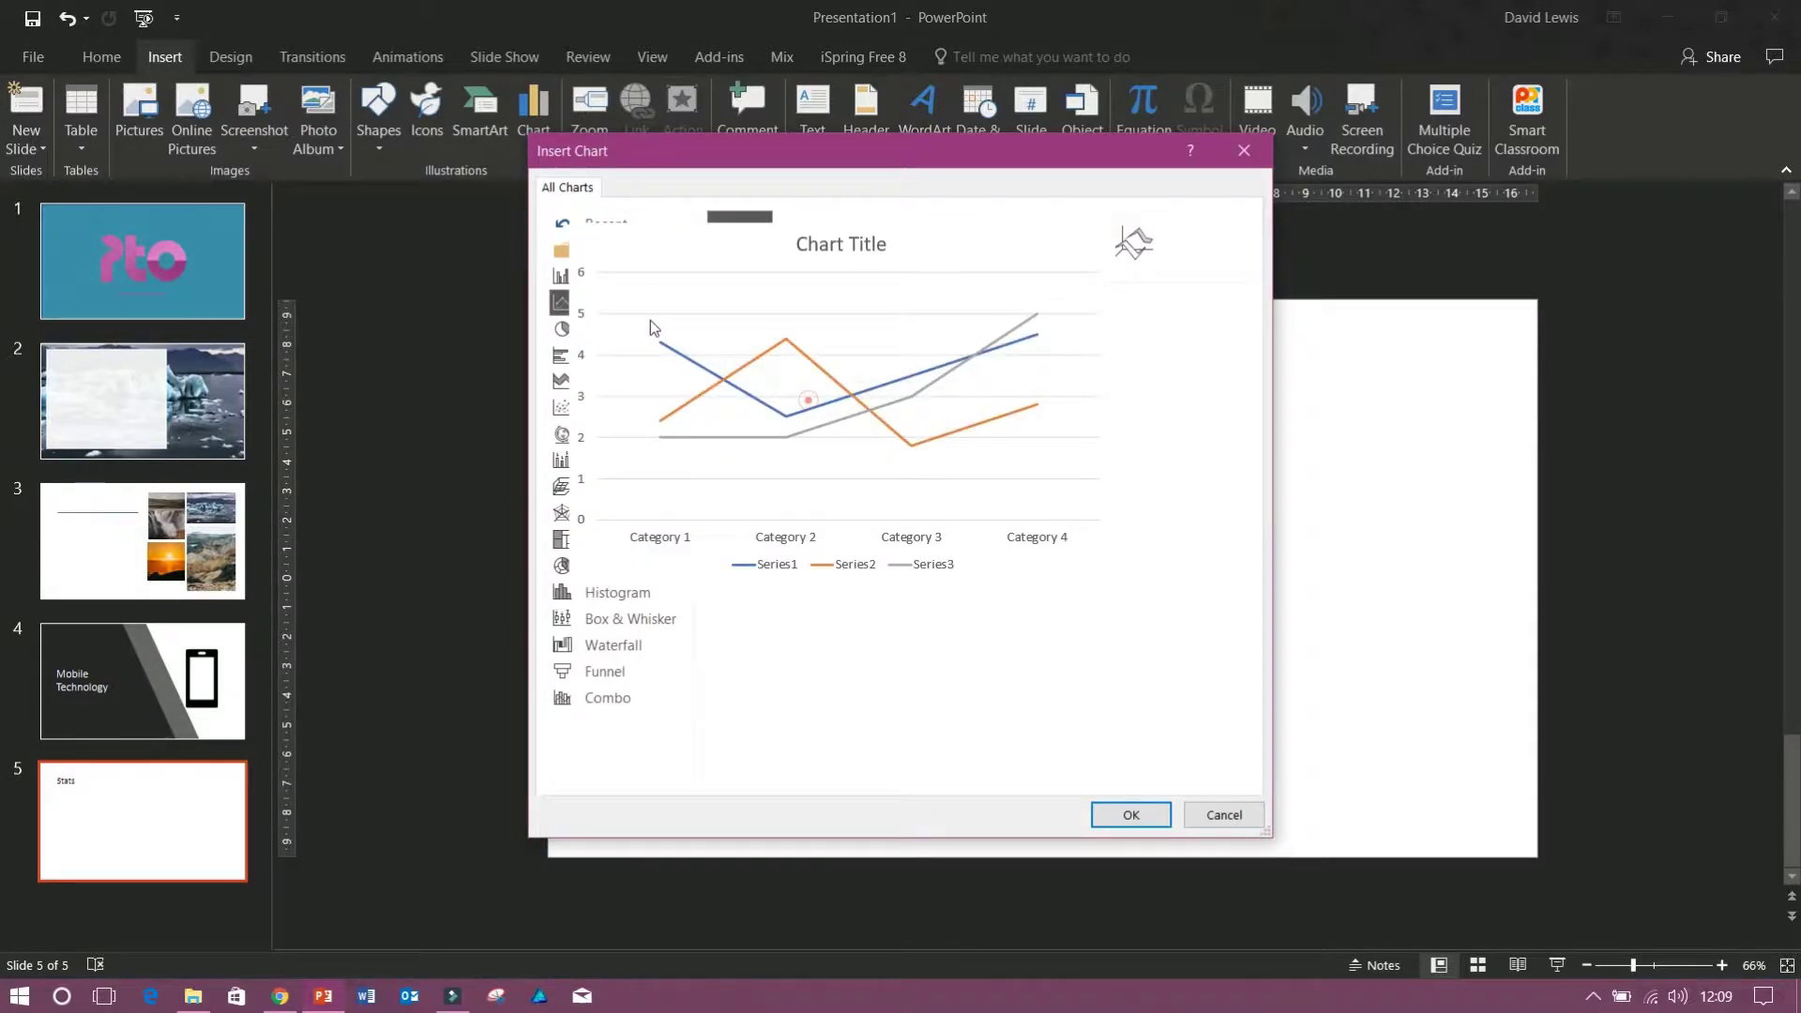
{"action": "left_click", "coordinate": [1130, 814]}
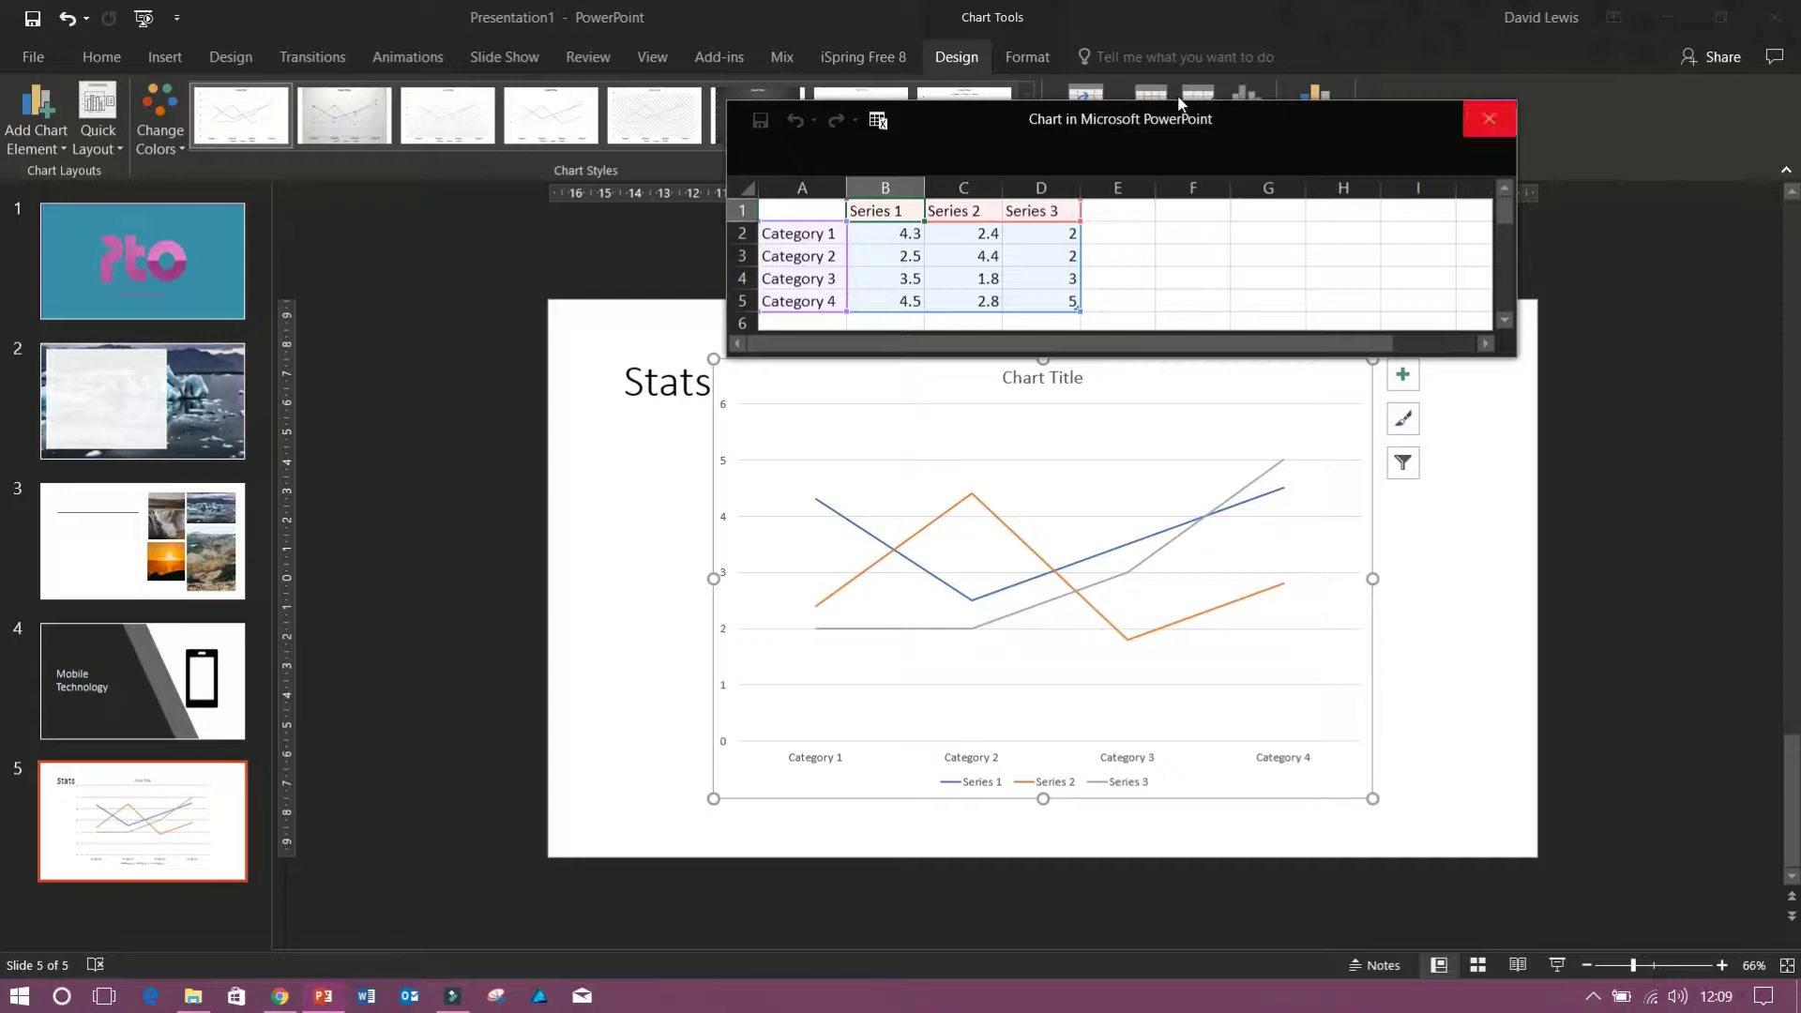
{"action": "left_click", "coordinate": [1475, 119]}
Step: Shrink the line chart from its upper-left corner so that it clears the Stats title
{"action": "left_click", "coordinate": [1048, 311]}
{"action": "left_click", "coordinate": [919, 374]}
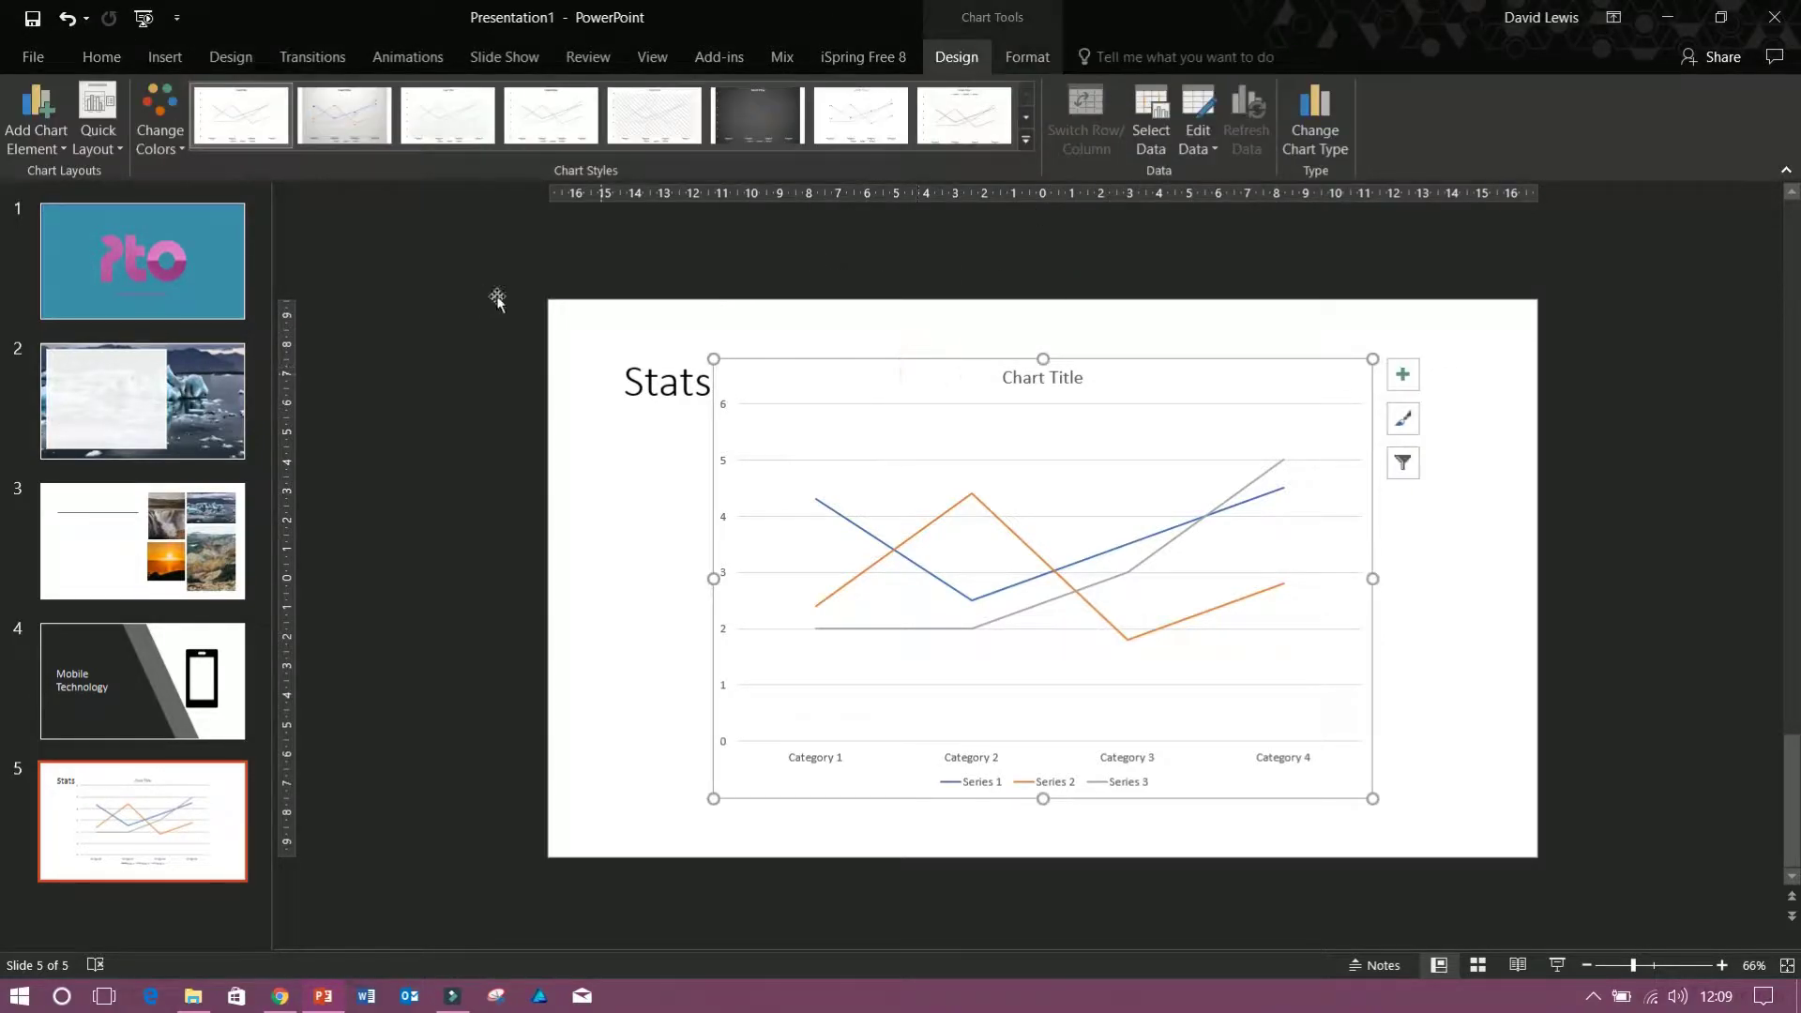
{"action": "left_click_drag", "start_coordinate": [713, 359], "coordinate": [759, 394]}
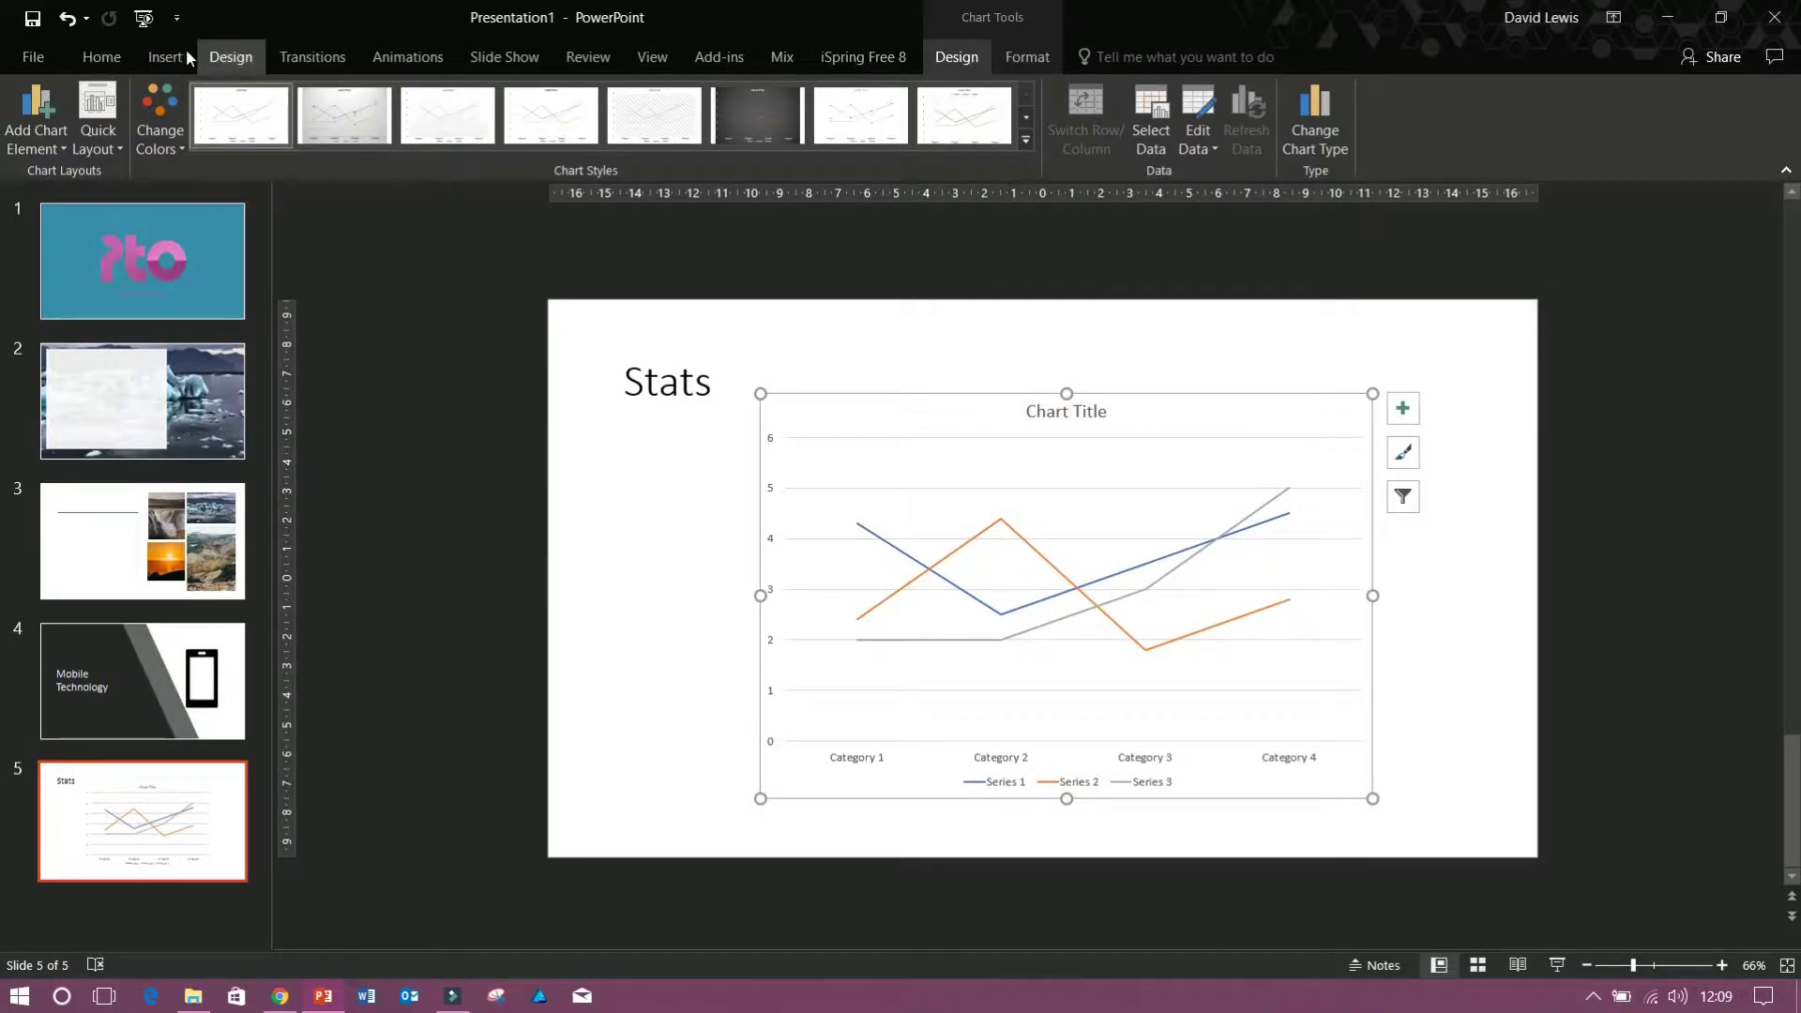
Step: Generate design ideas for the Stats chart slide and try them, ending on the dark slanted title panel beside the chart
{"action": "left_click", "coordinate": [231, 57]}
{"action": "left_click", "coordinate": [1640, 122]}
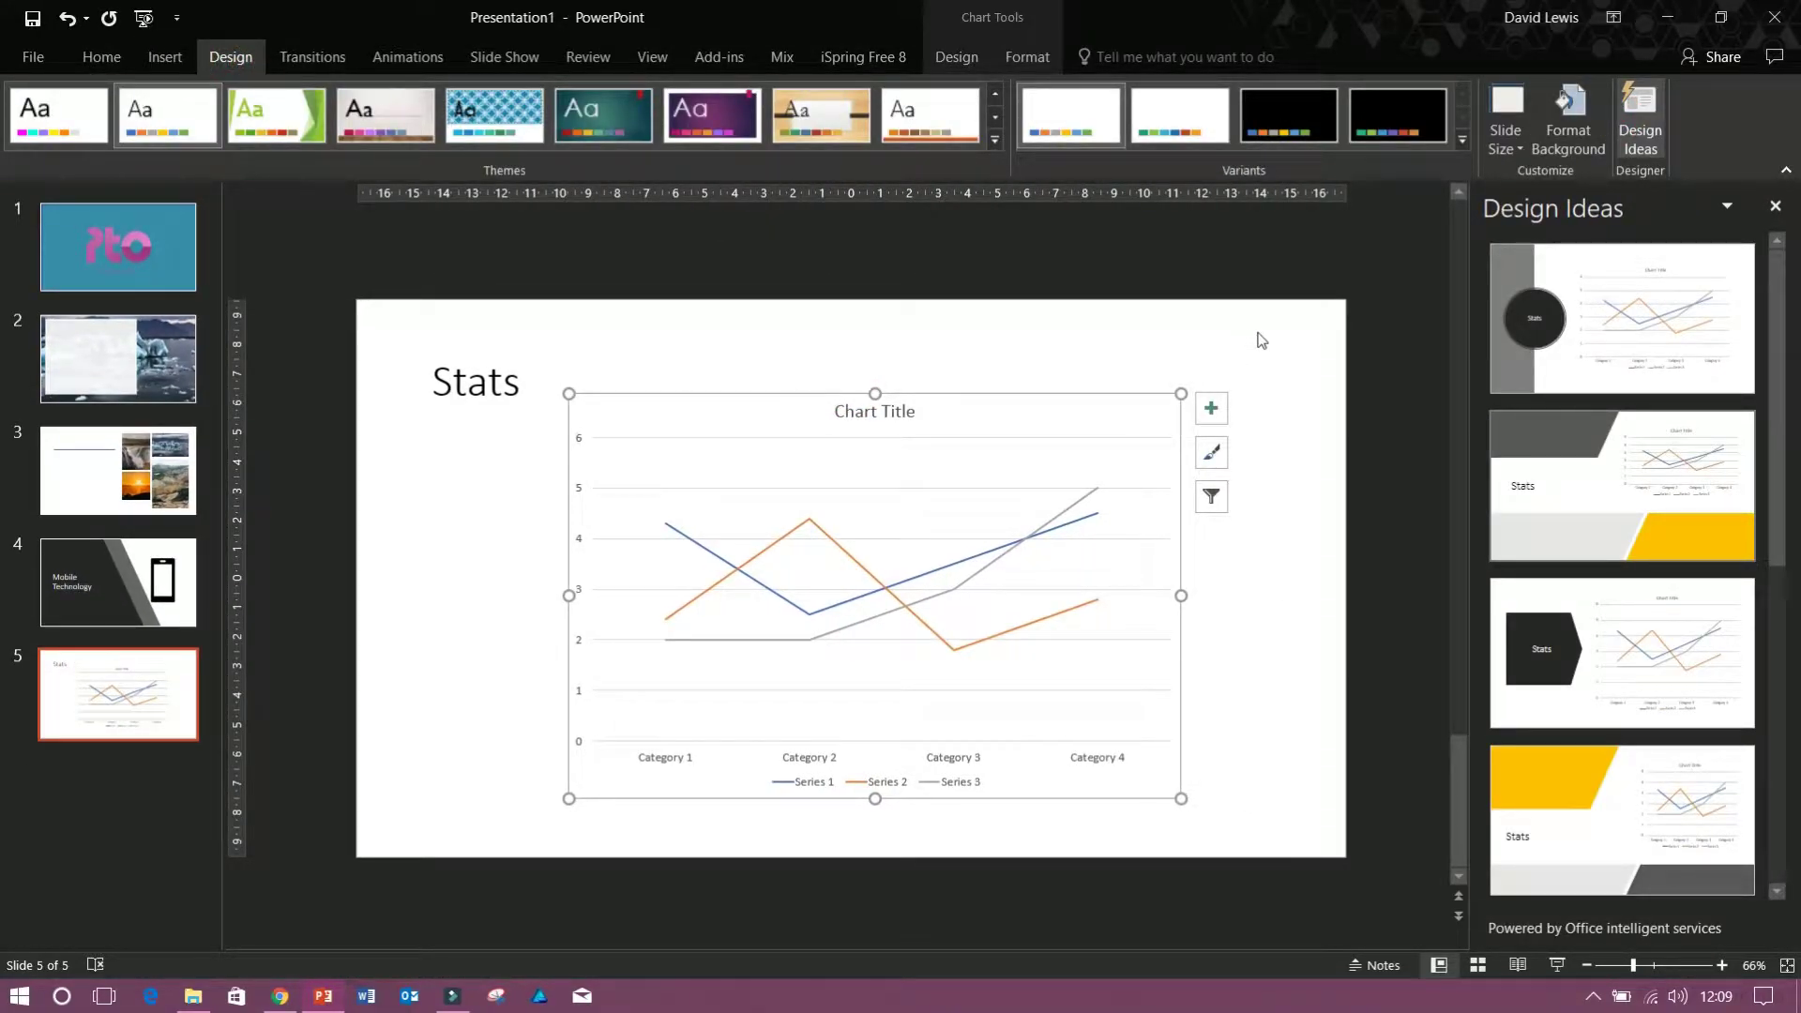
{"action": "left_click", "coordinate": [1543, 328]}
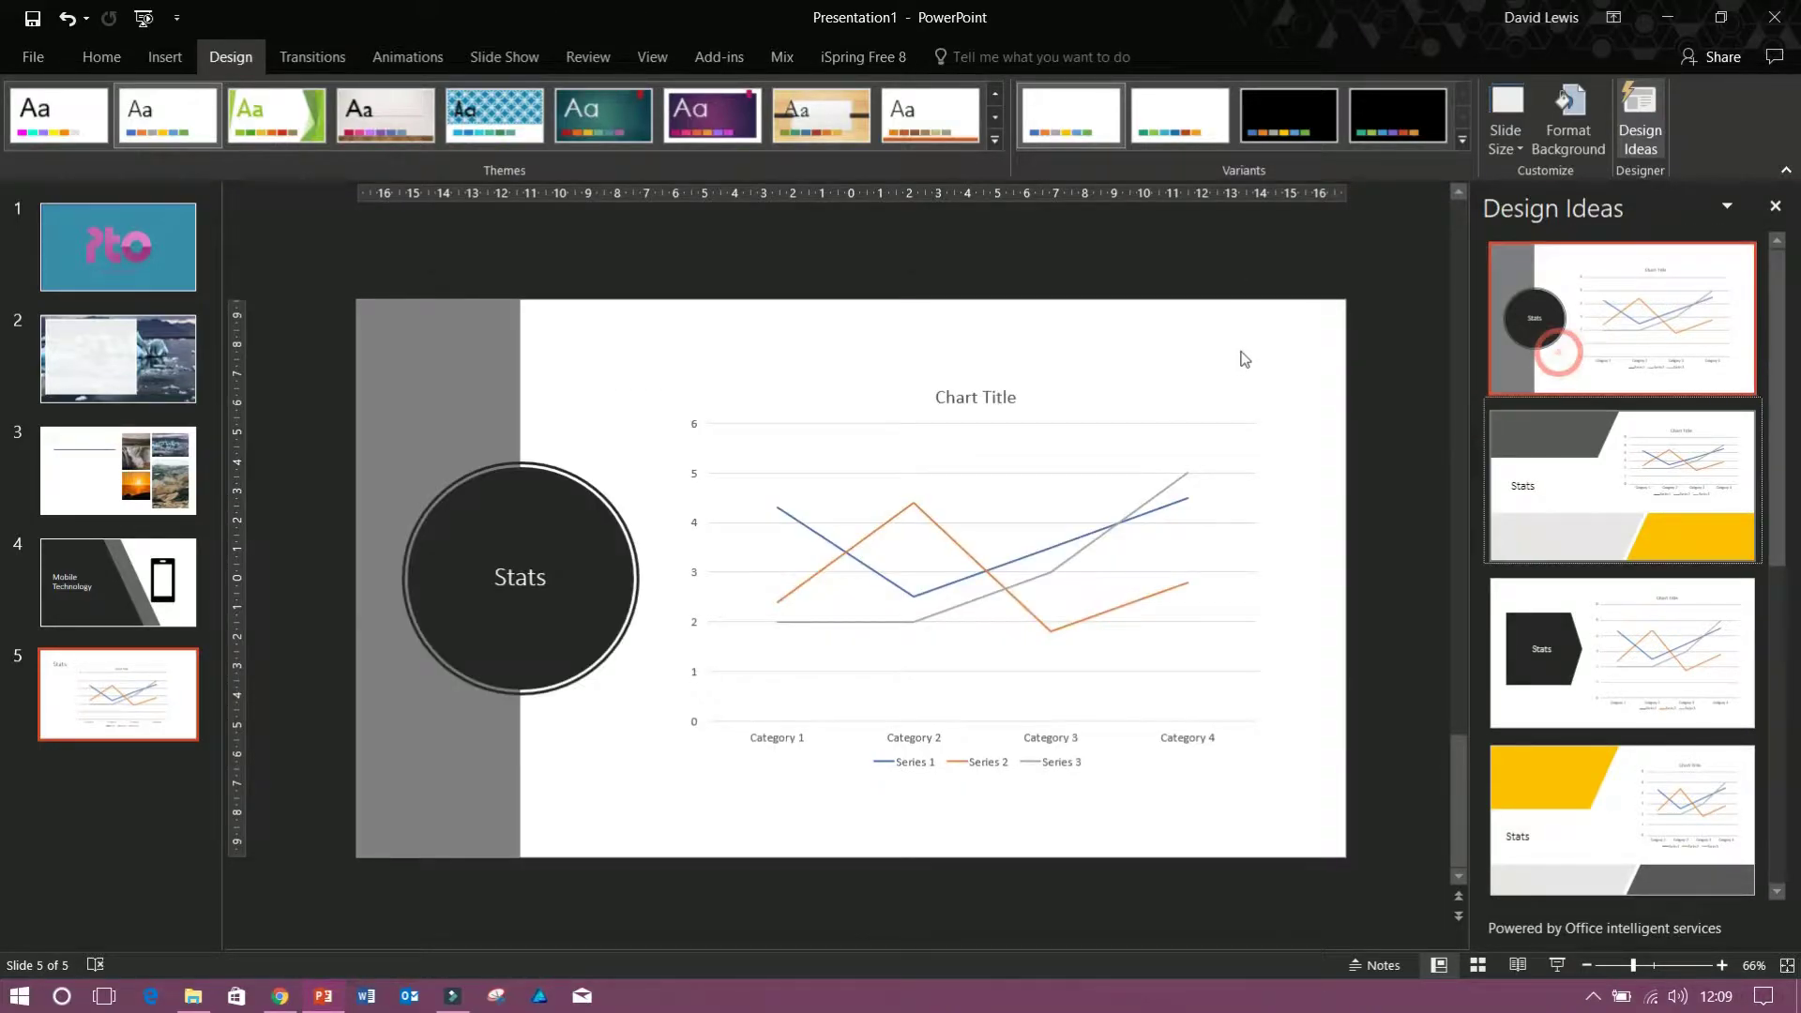
{"action": "left_click", "coordinate": [1550, 499]}
{"action": "left_click", "coordinate": [1595, 635]}
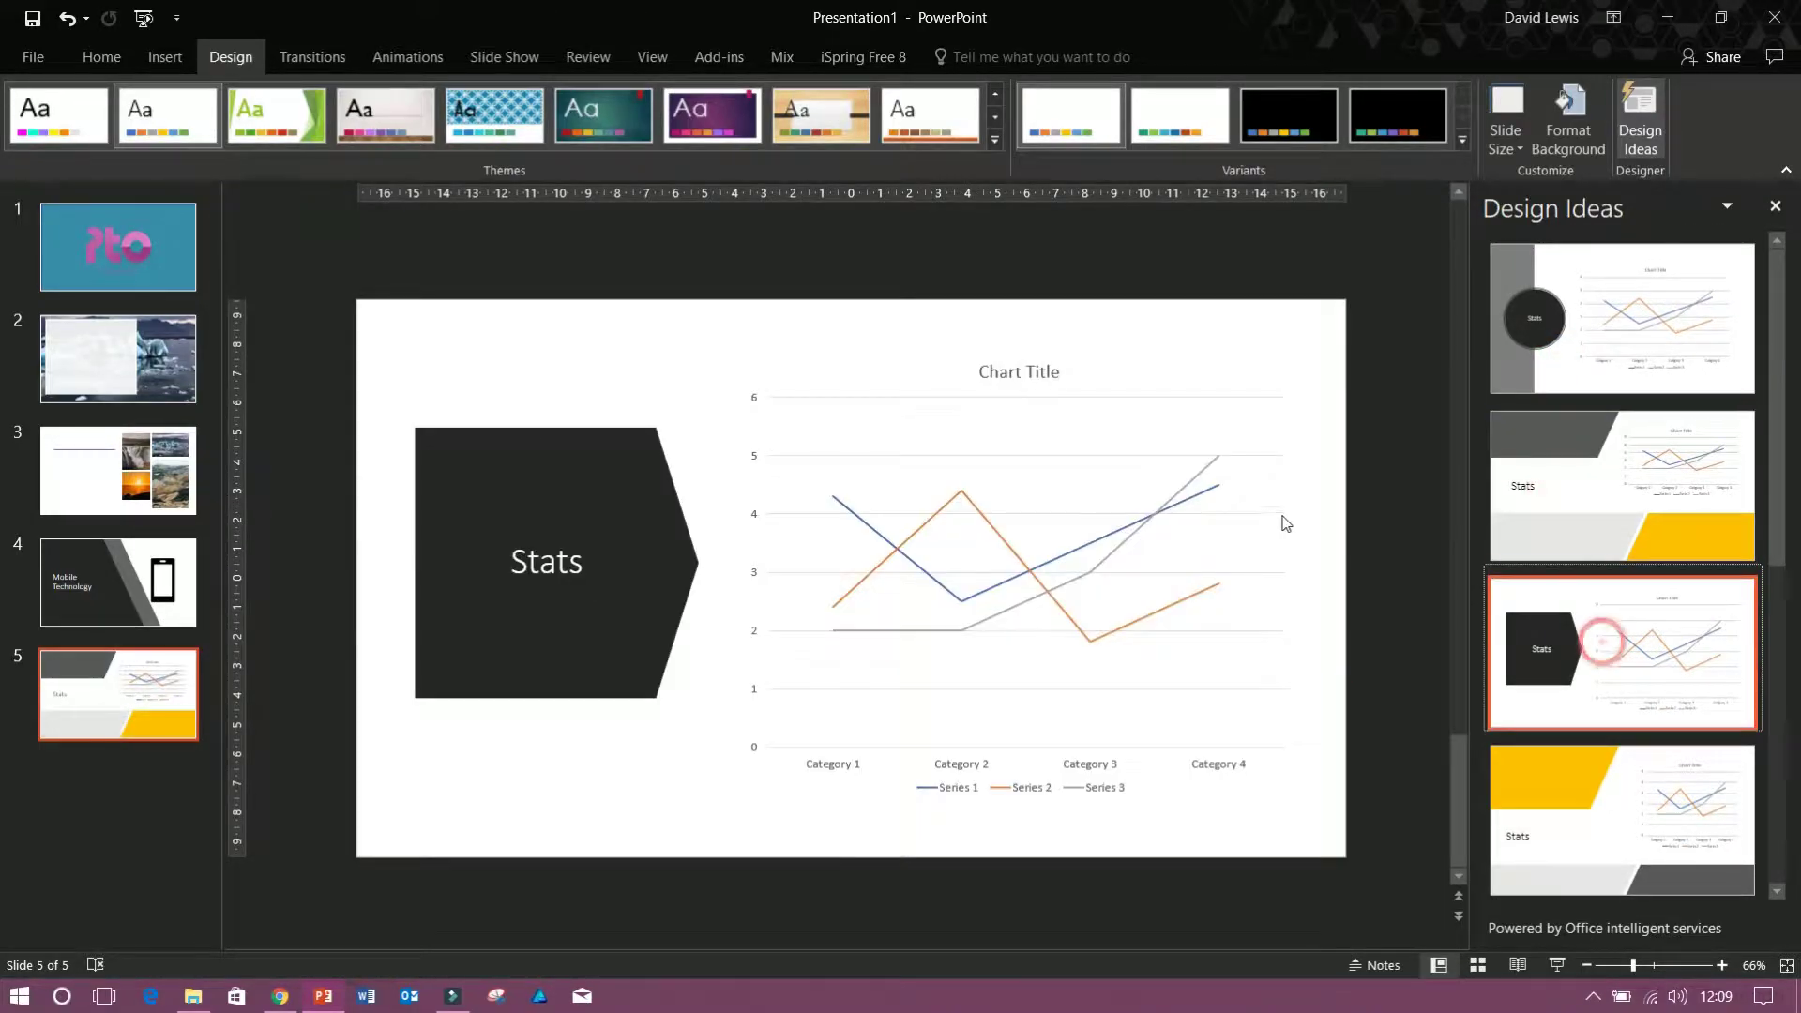
{"action": "scroll", "coordinate": [1614, 563], "scroll_direction": "down", "scroll_amount": 1}
{"action": "left_click", "coordinate": [1614, 669]}
{"action": "scroll", "coordinate": [1614, 694], "scroll_direction": "down", "scroll_amount": 4}
{"action": "left_click", "coordinate": [1619, 718]}
{"action": "scroll", "coordinate": [1619, 708], "scroll_direction": "down", "scroll_amount": 3}
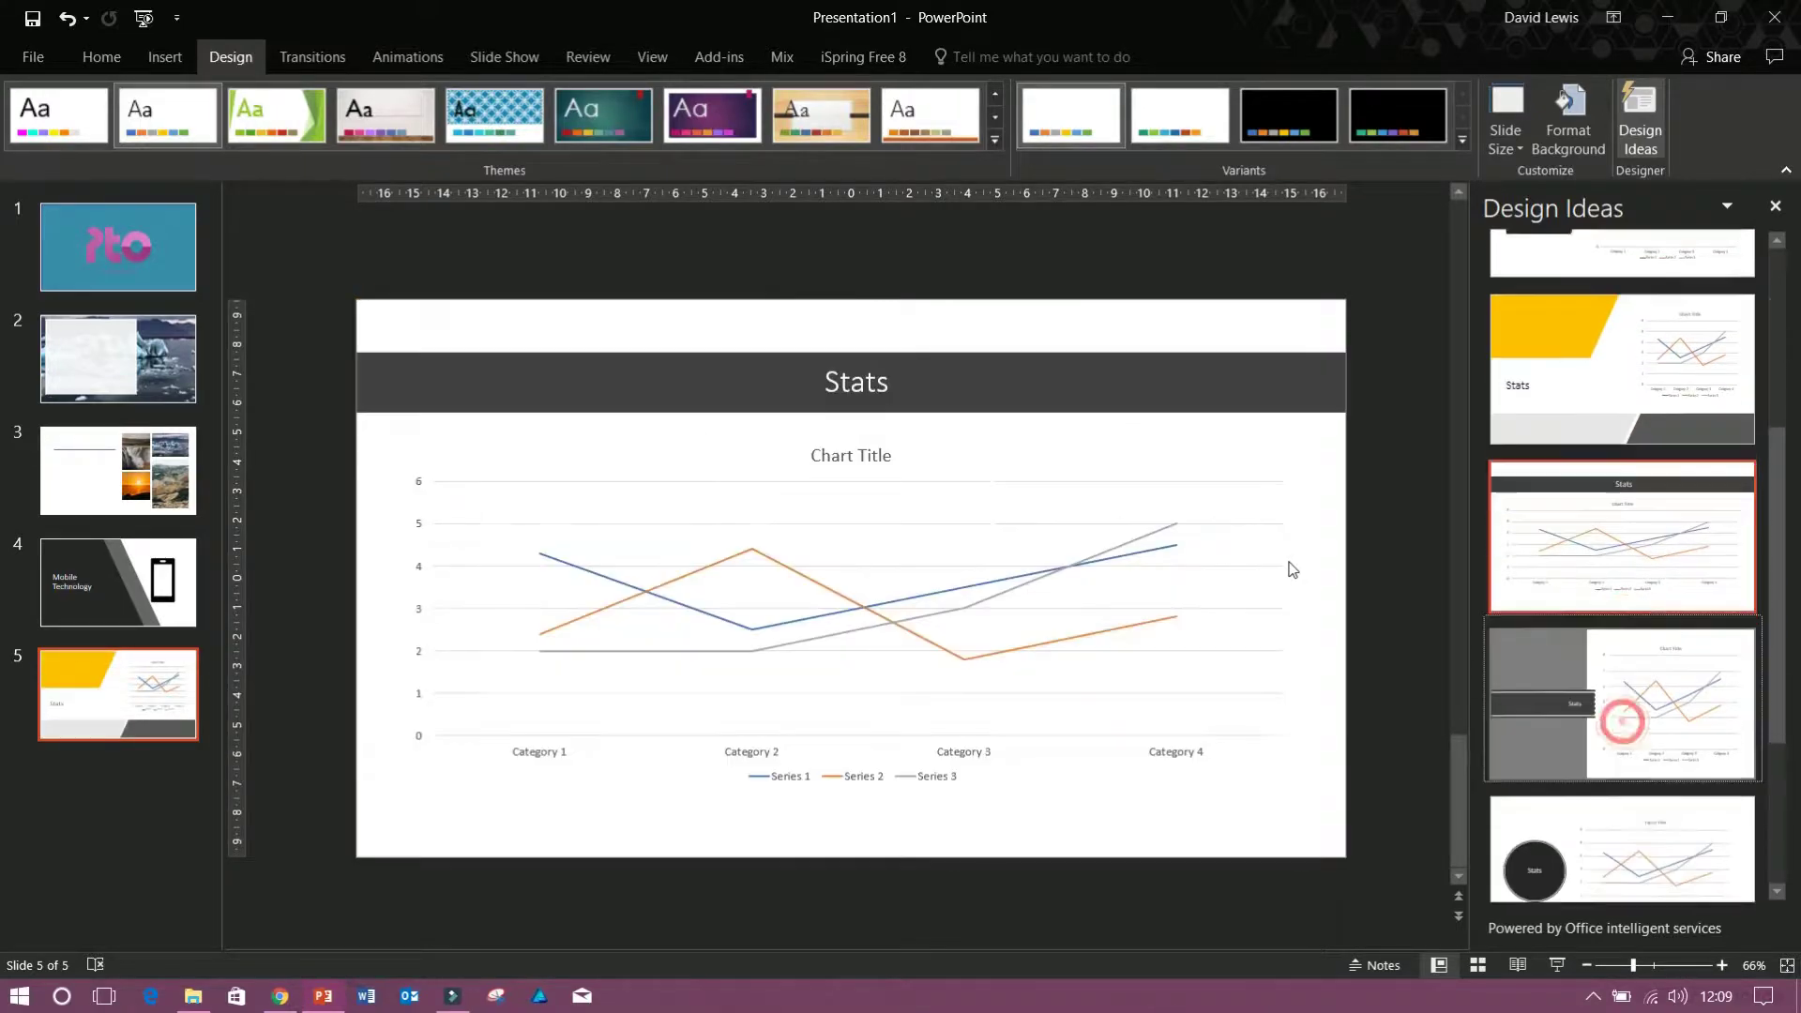
{"action": "left_click", "coordinate": [1621, 689]}
{"action": "scroll", "coordinate": [1621, 692], "scroll_direction": "down", "scroll_amount": 2}
{"action": "left_click", "coordinate": [1628, 701]}
{"action": "scroll", "coordinate": [1627, 701], "scroll_direction": "down", "scroll_amount": 1}
{"action": "left_click", "coordinate": [1628, 803]}
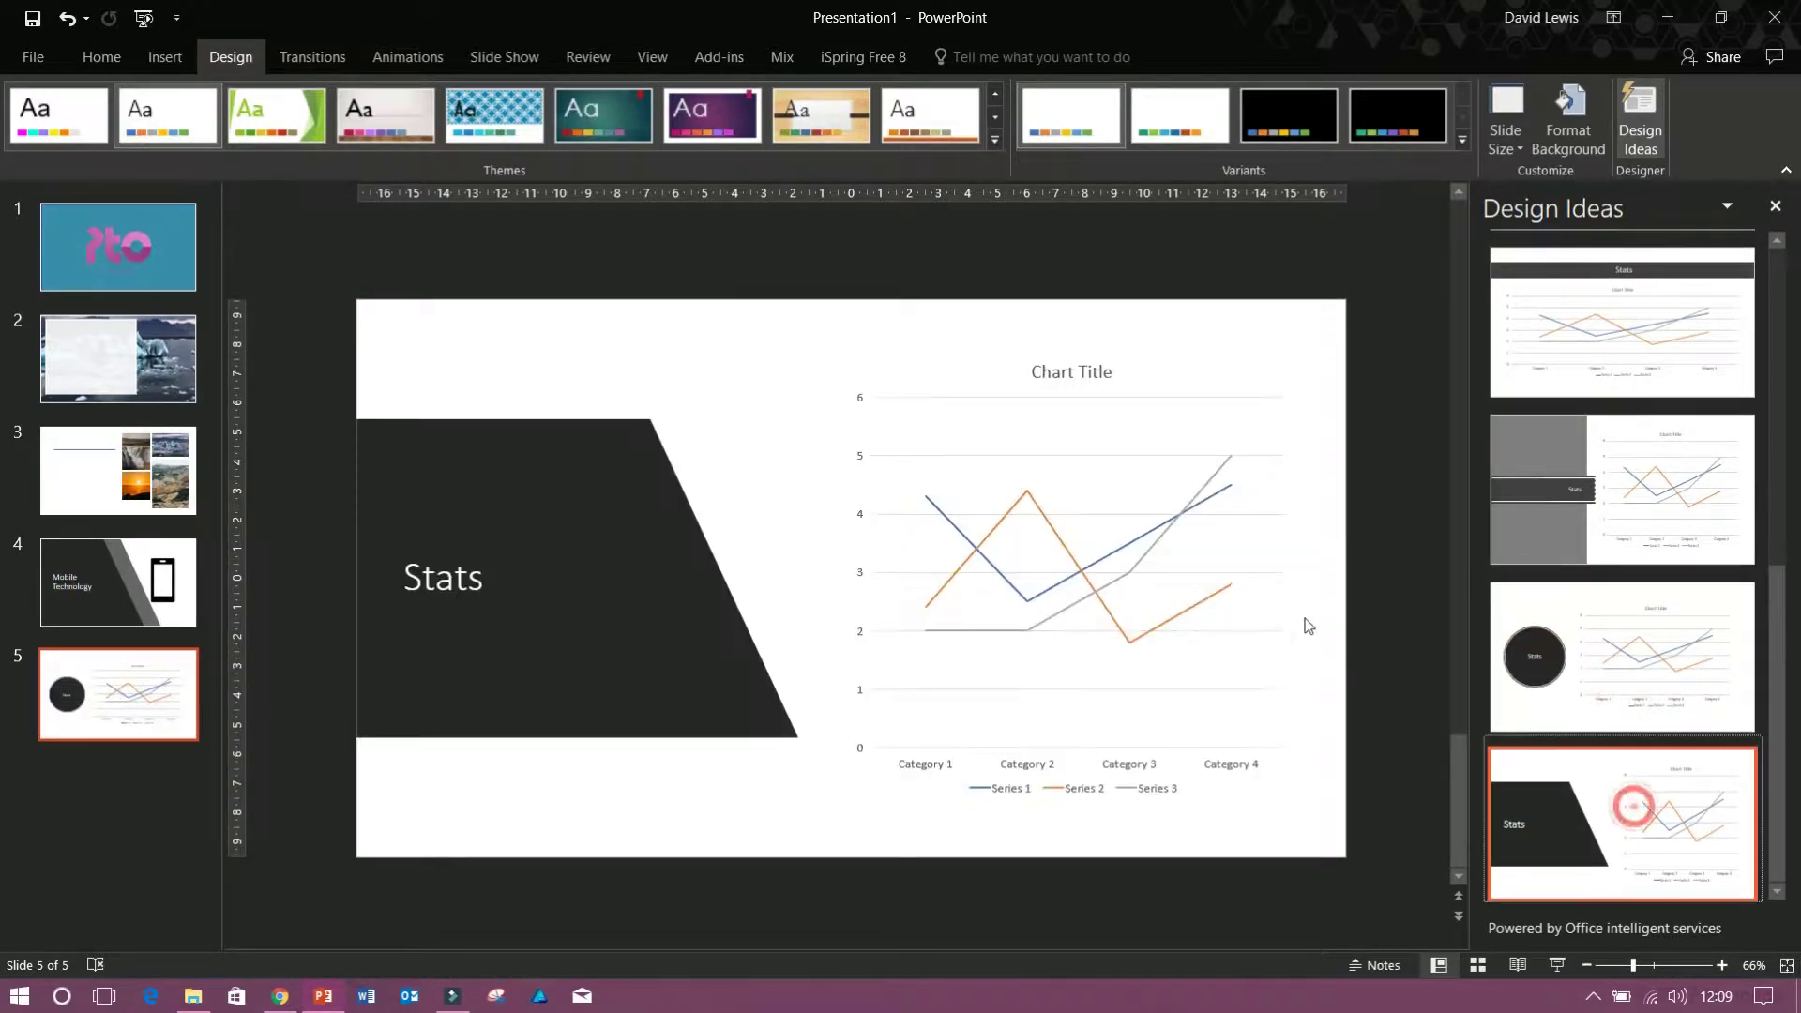
{"action": "left_click", "coordinate": [414, 261]}
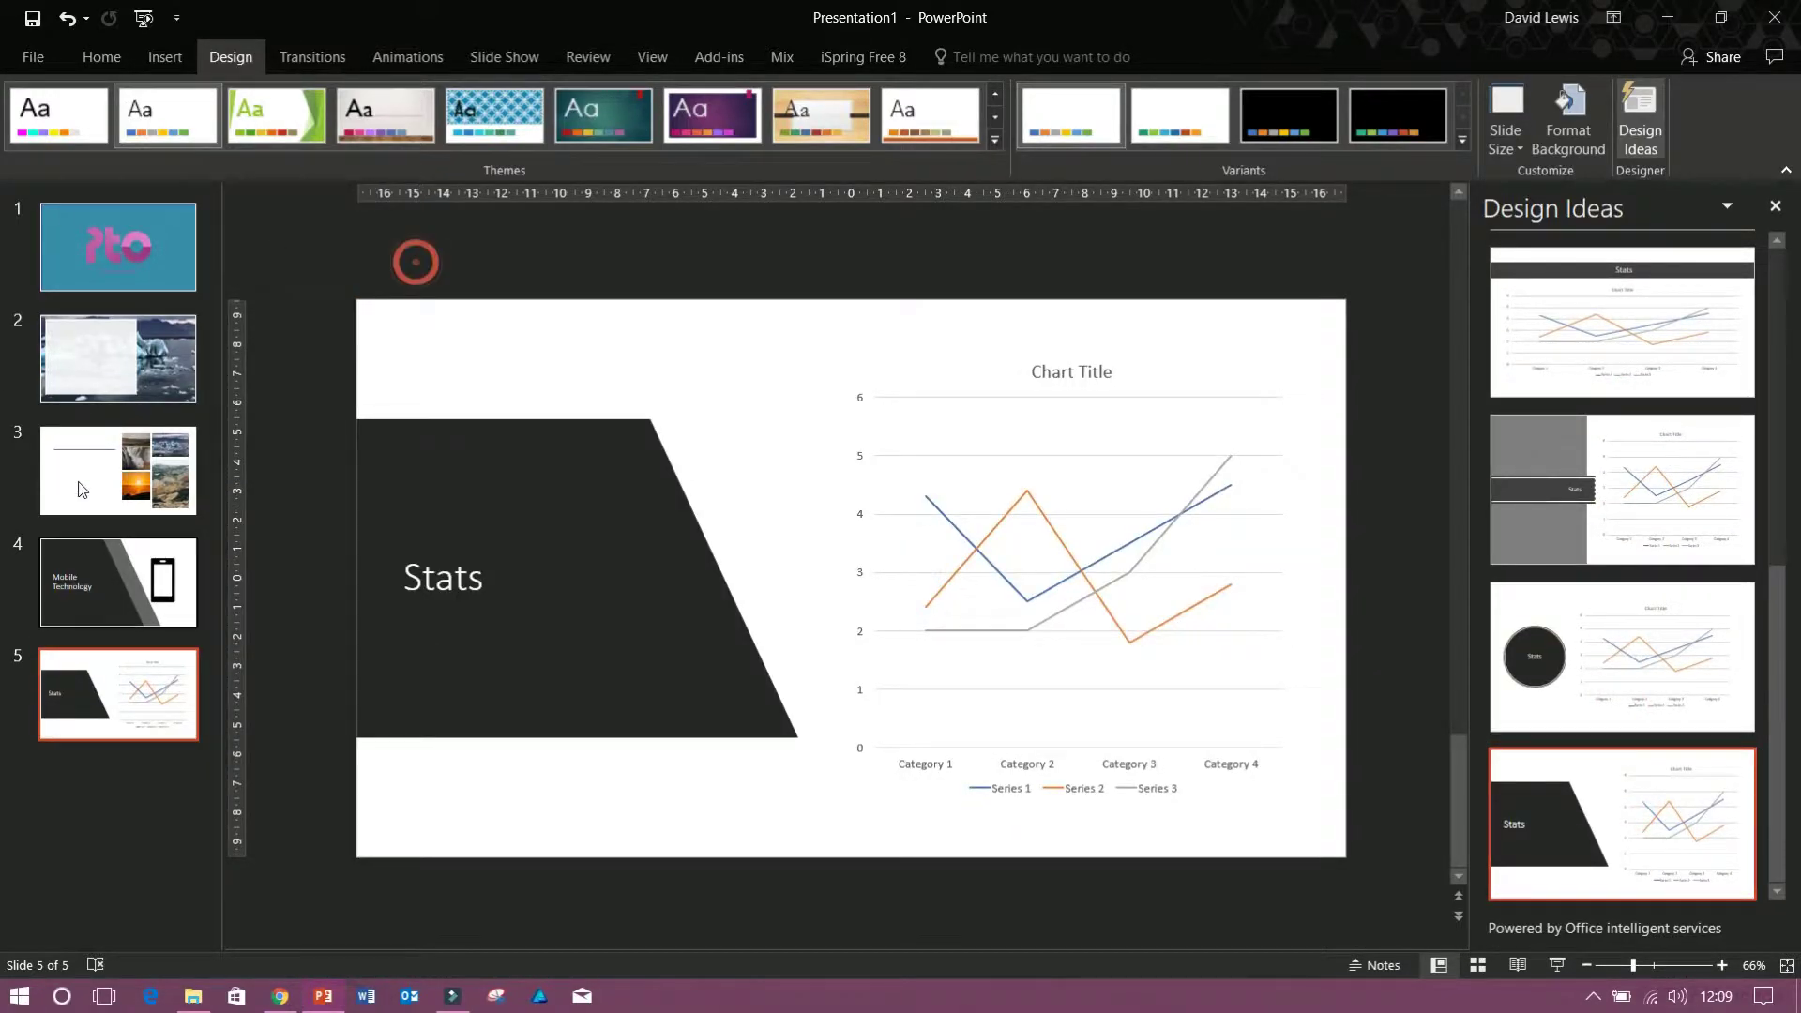
{"action": "left_click", "coordinate": [116, 651]}
{"action": "left_click", "coordinate": [116, 553]}
{"action": "left_click", "coordinate": [113, 438]}
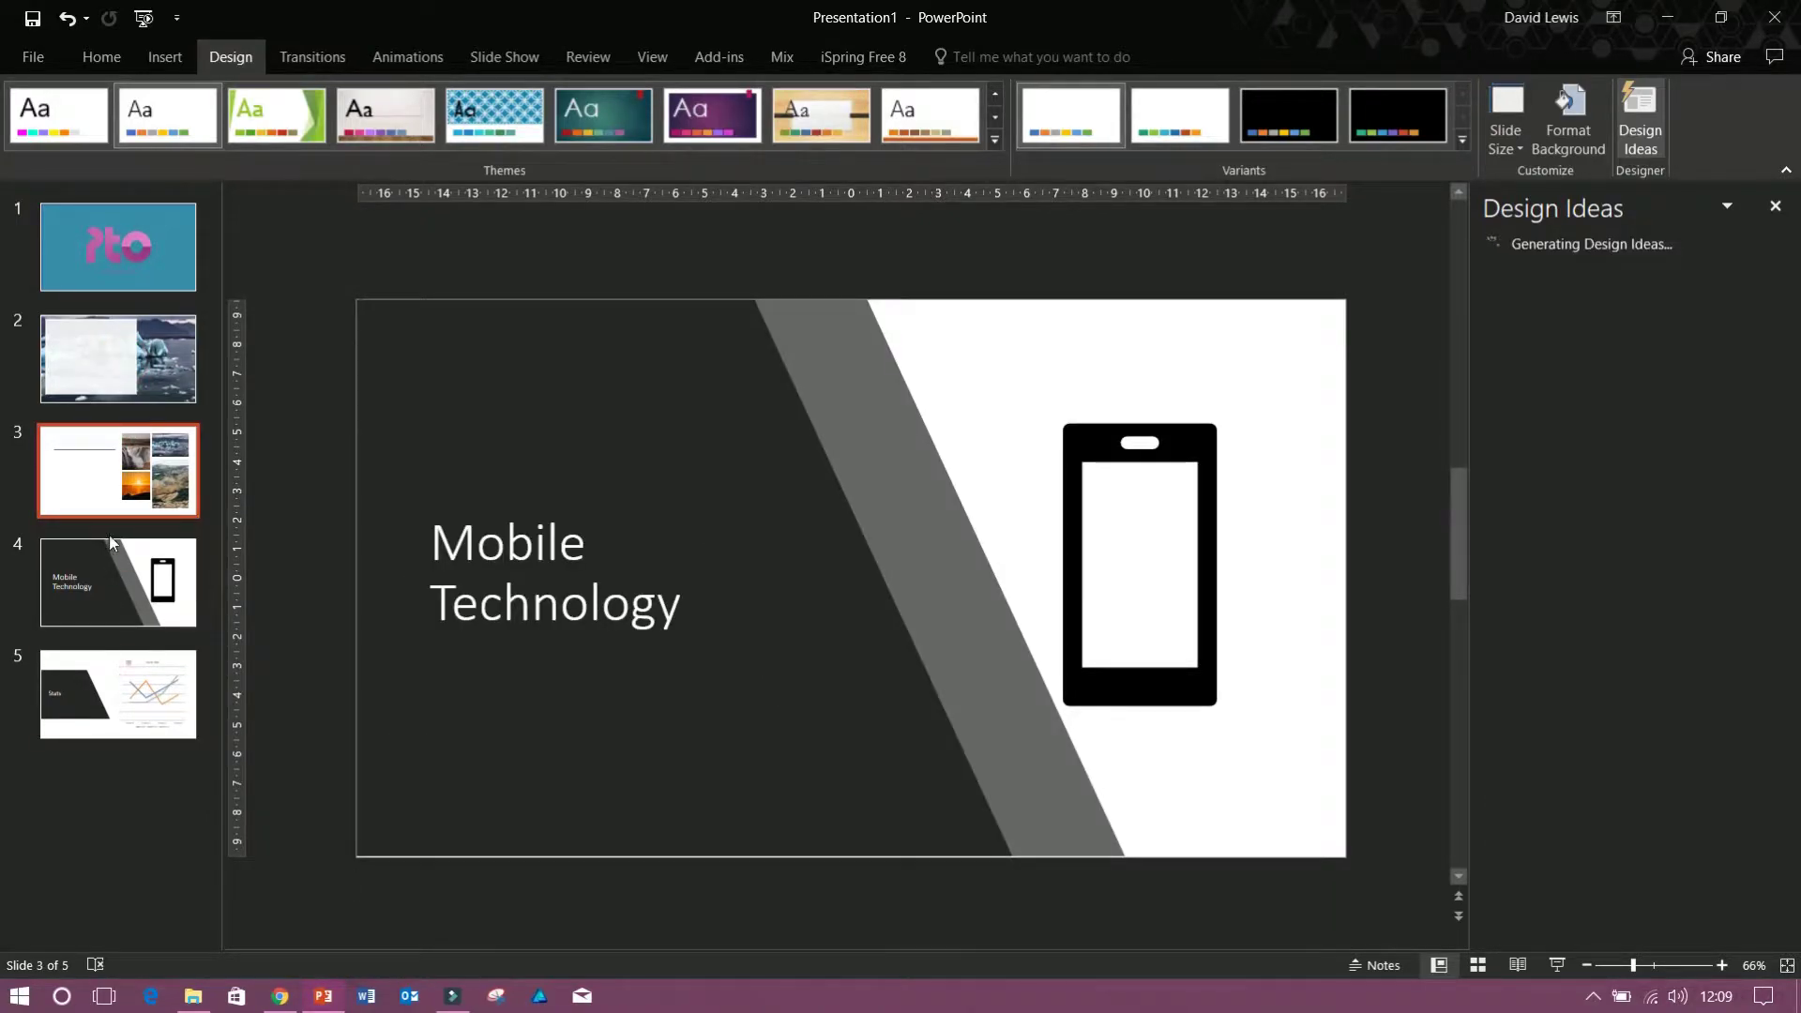
{"action": "left_click", "coordinate": [117, 695]}
{"action": "left_click", "coordinate": [462, 275]}
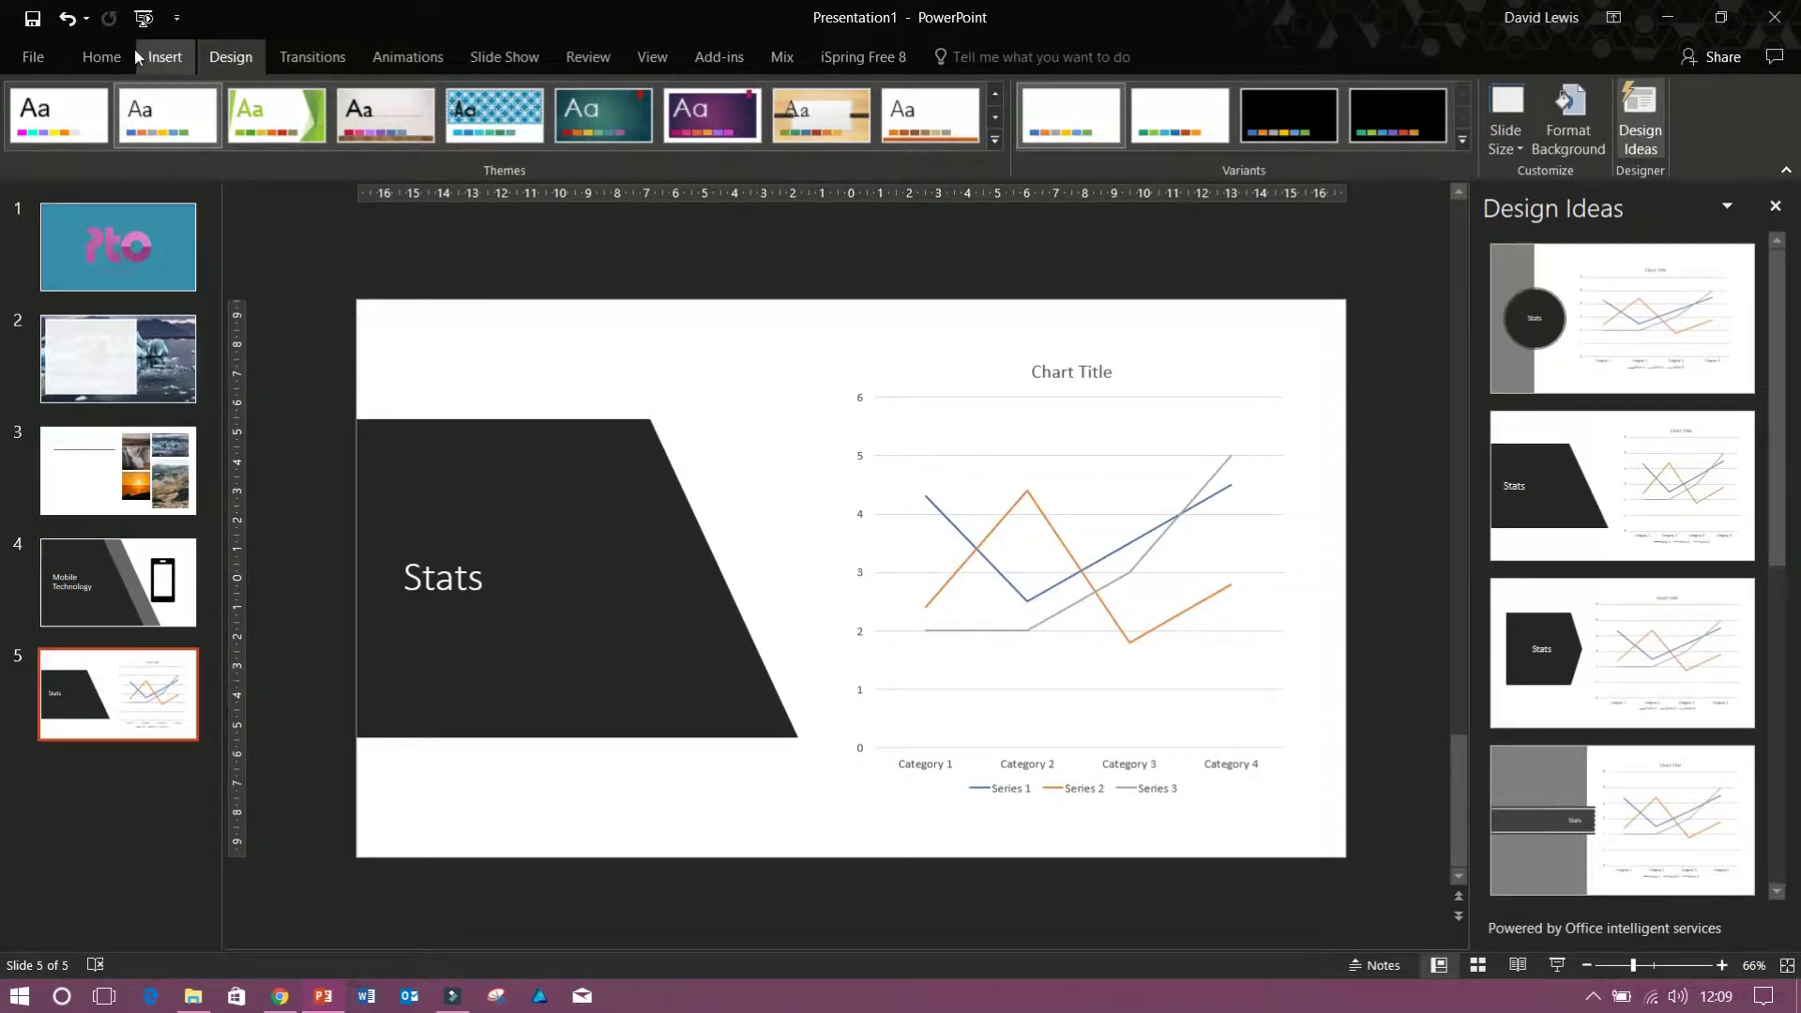
Step: Apply the dark teal theme with the red tab to the presentation
{"action": "left_click", "coordinate": [125, 56]}
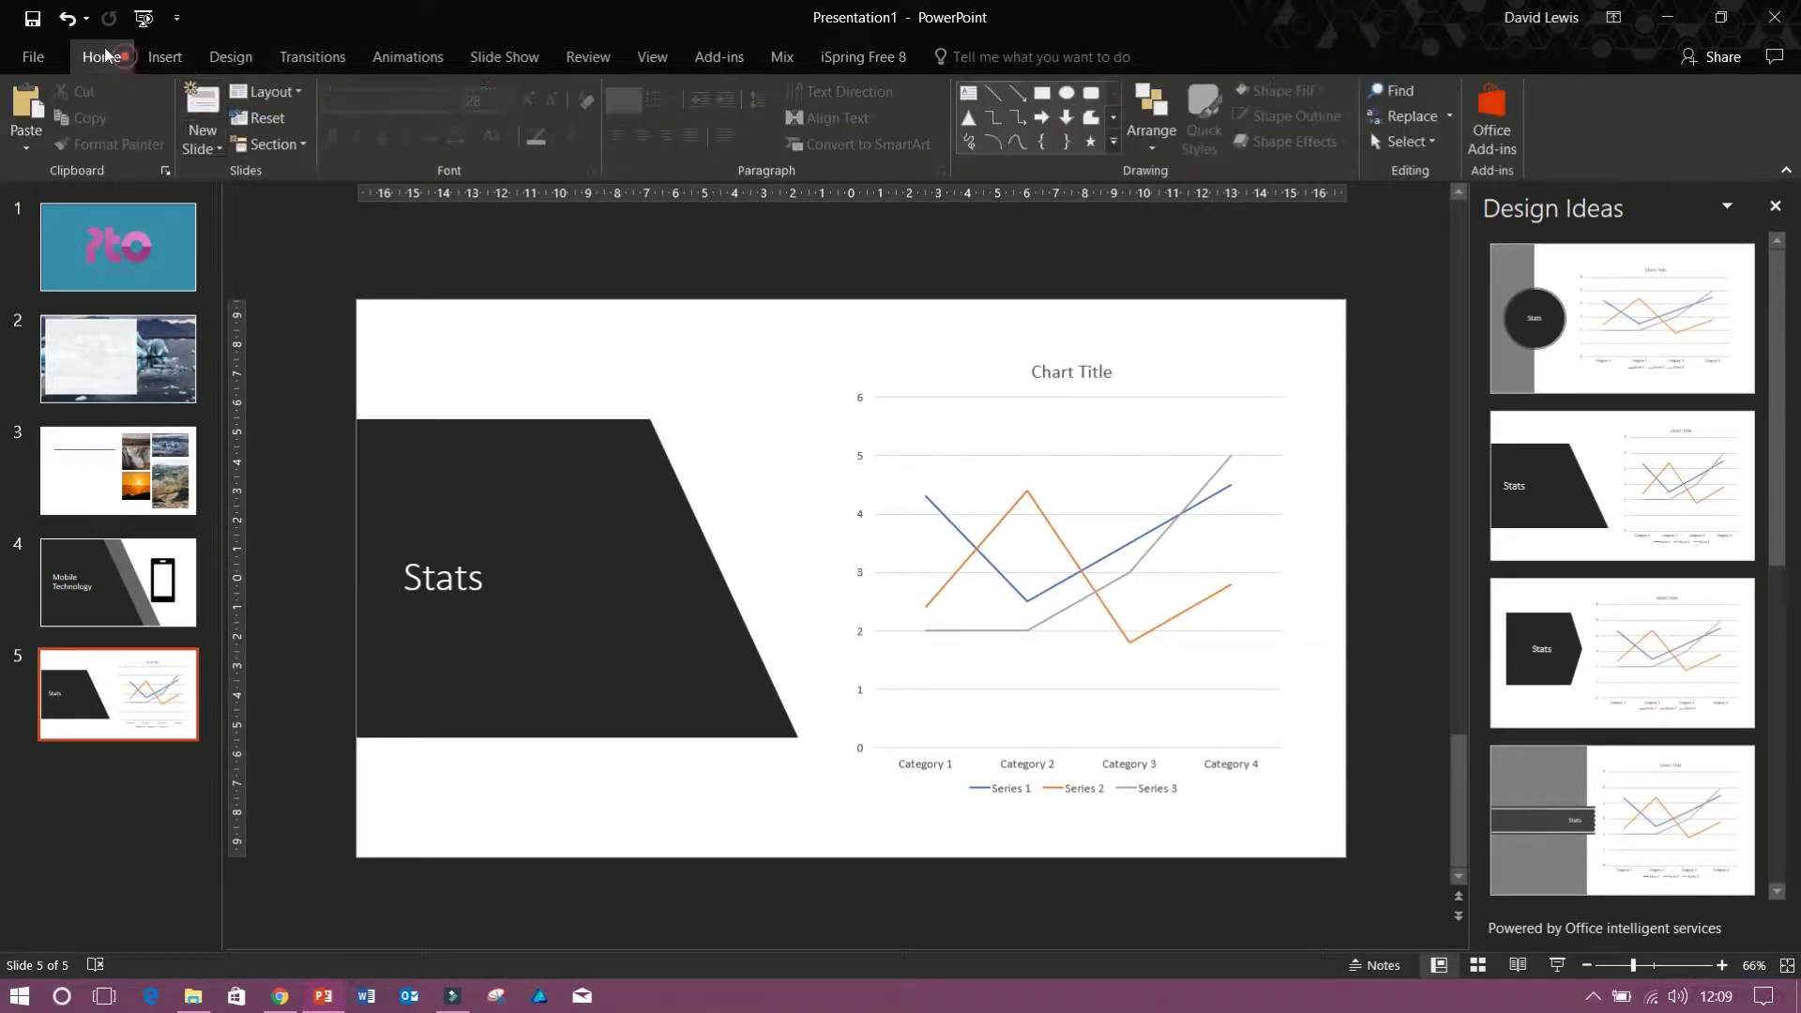
{"action": "left_click", "coordinate": [230, 56]}
{"action": "left_click", "coordinate": [602, 114]}
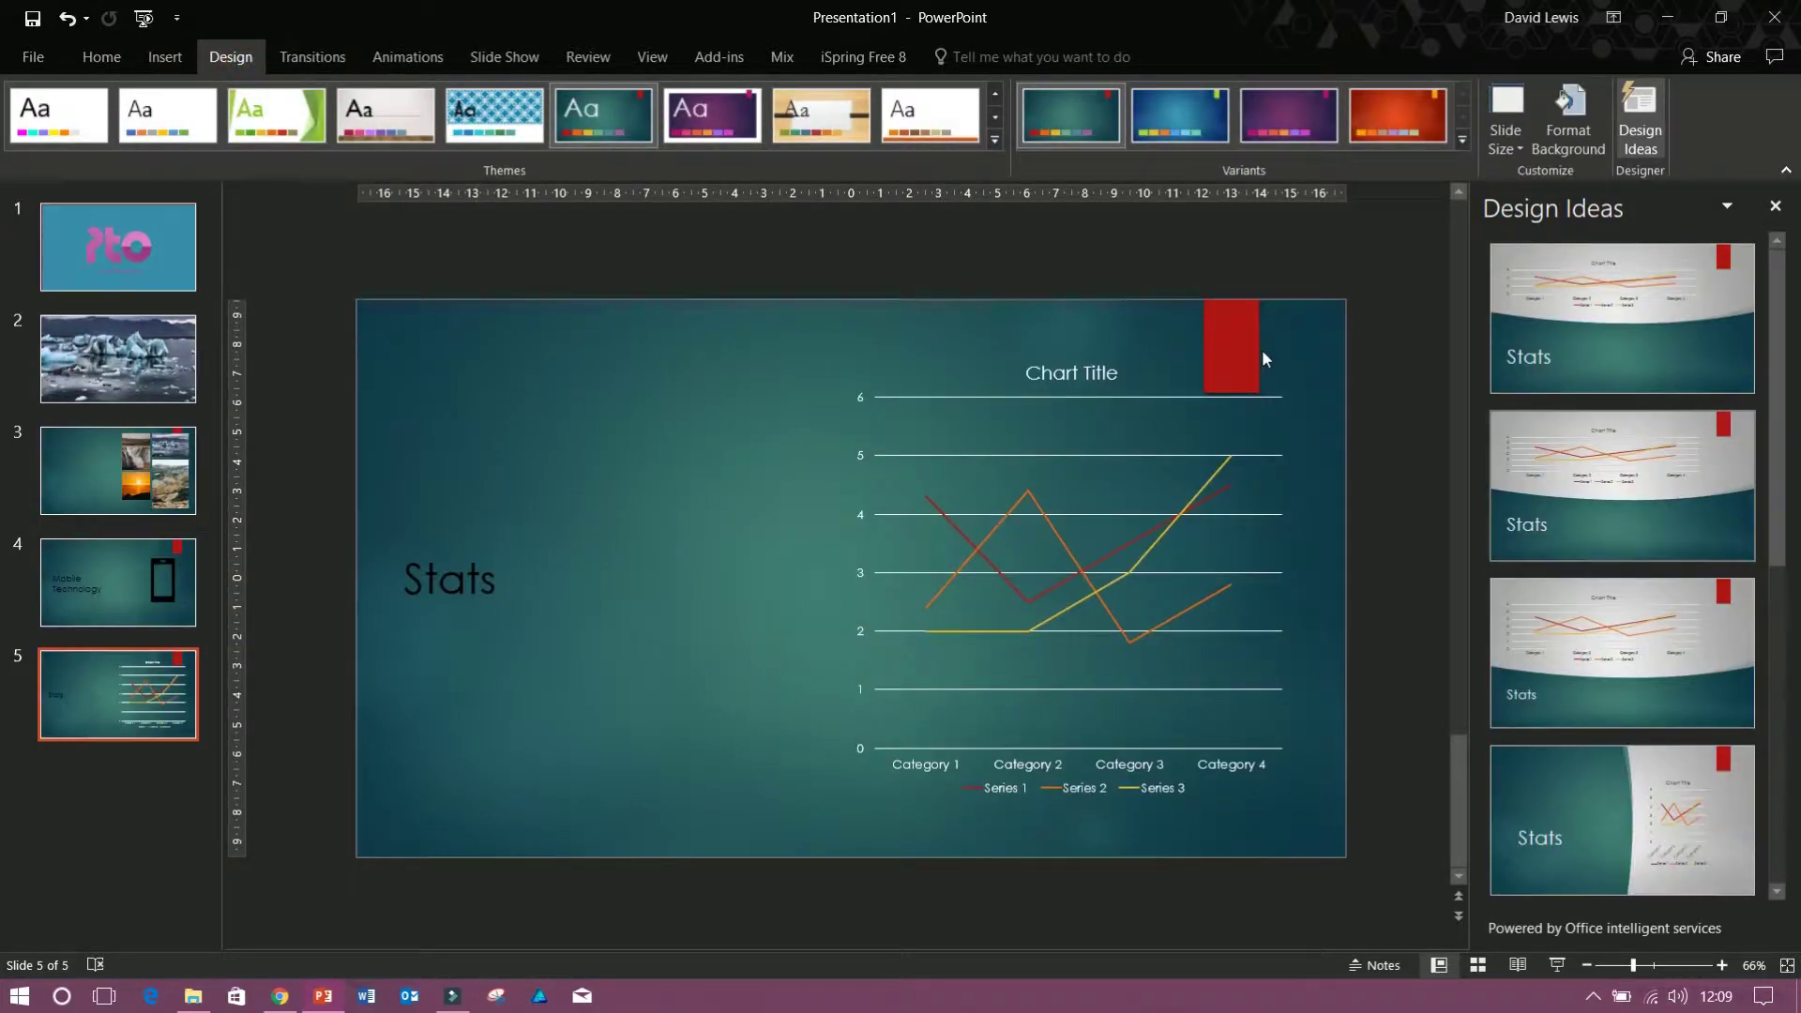
Step: Try the teal theme's design ideas for the Stats slide, ending on the chart on a light curved panel left of the title
{"action": "left_click", "coordinate": [1578, 438]}
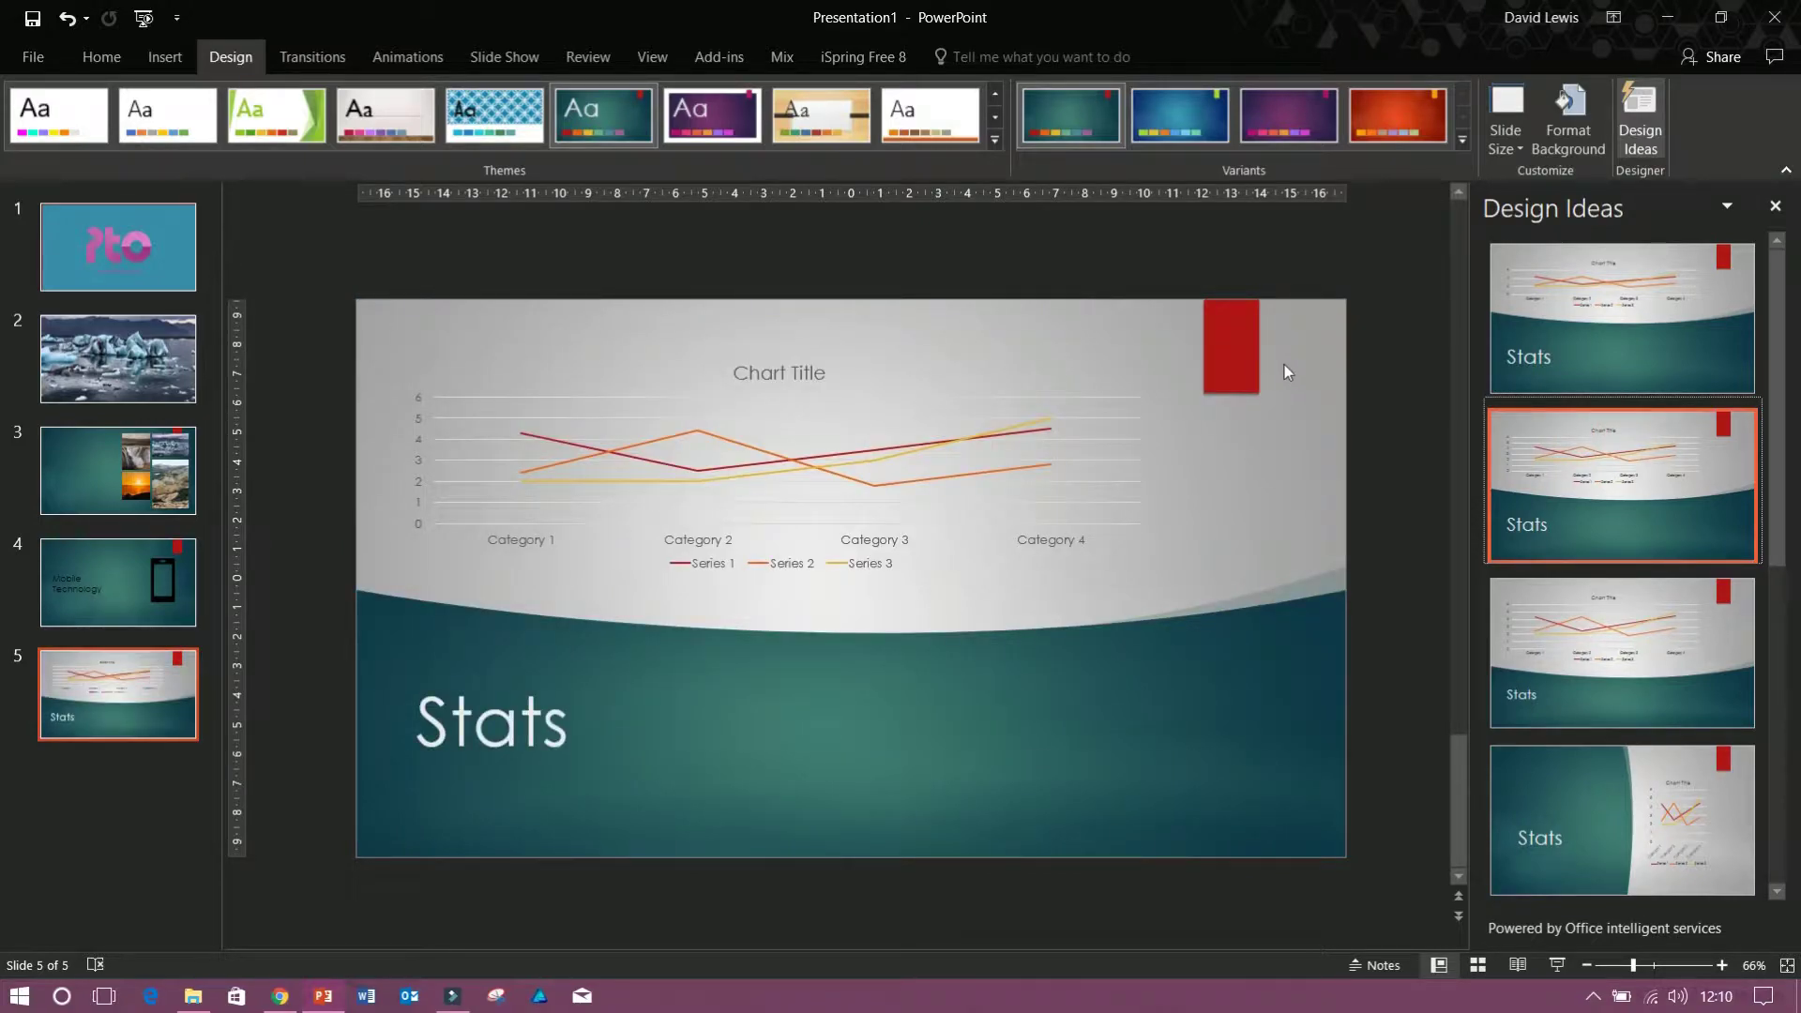
{"action": "left_click", "coordinate": [1677, 359]}
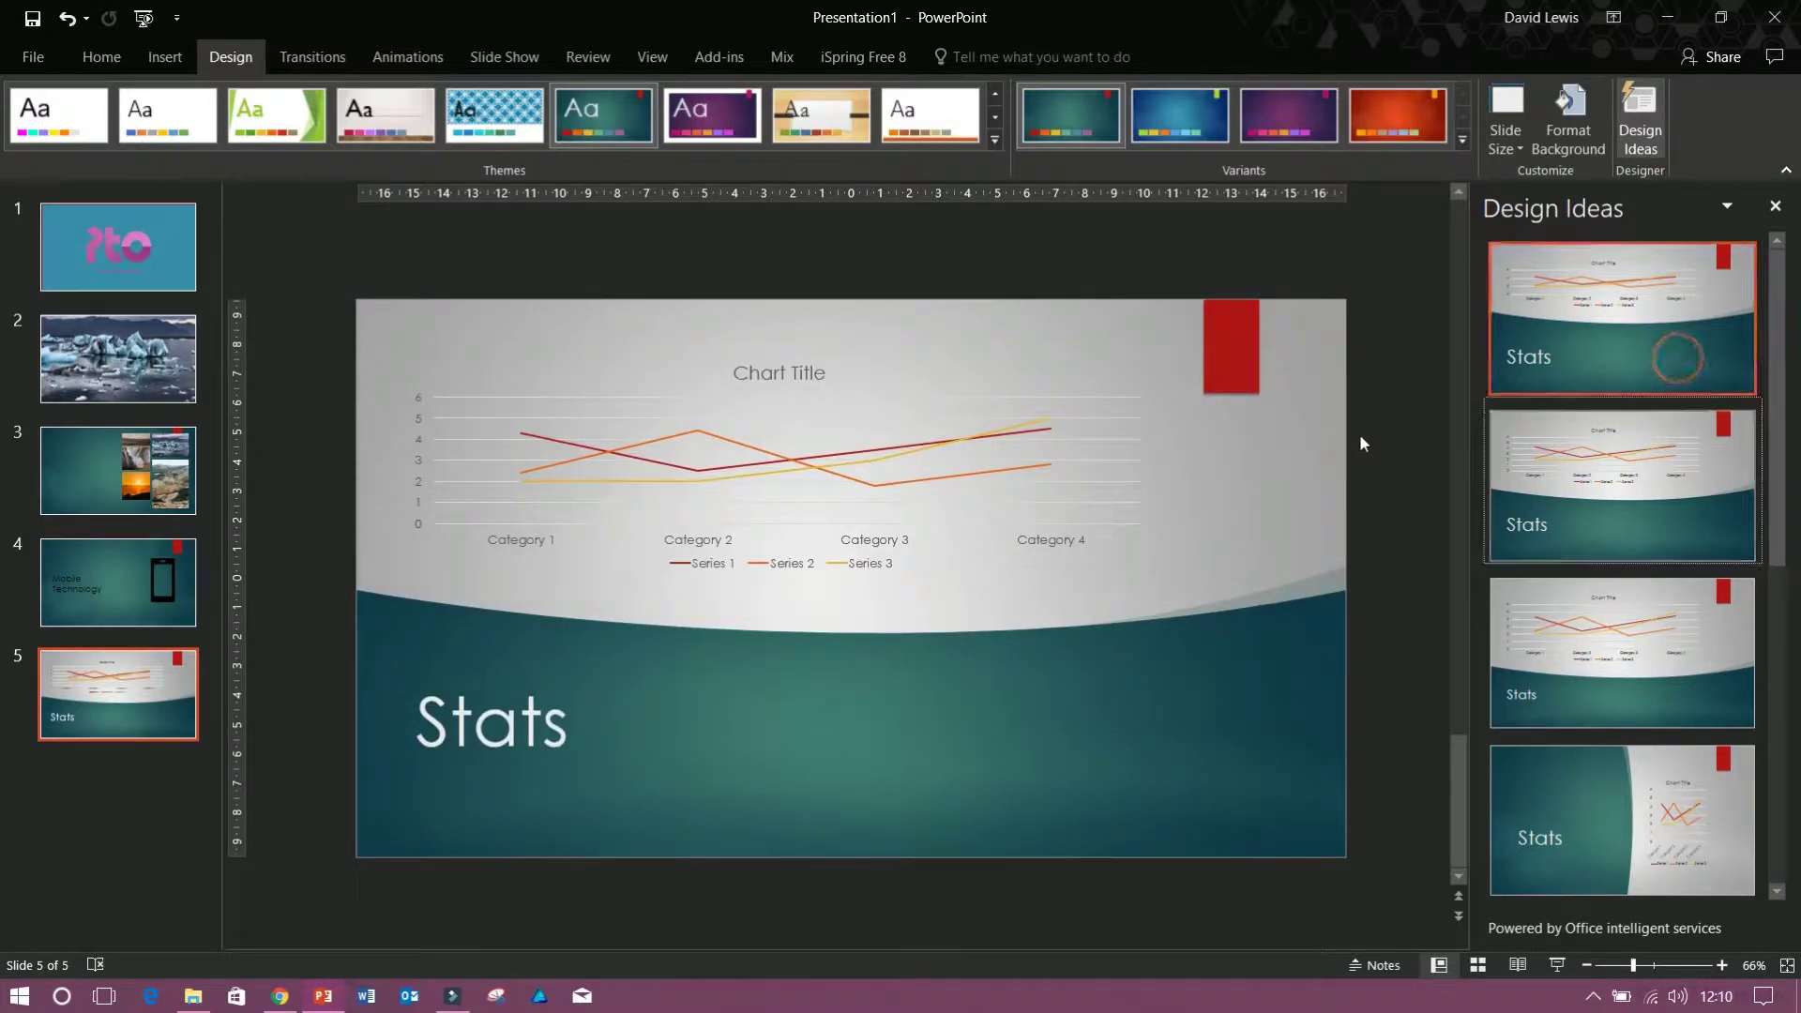
{"action": "left_click", "coordinate": [1673, 646]}
{"action": "scroll", "coordinate": [1691, 767], "scroll_direction": "down", "scroll_amount": 1}
{"action": "left_click", "coordinate": [1690, 778]}
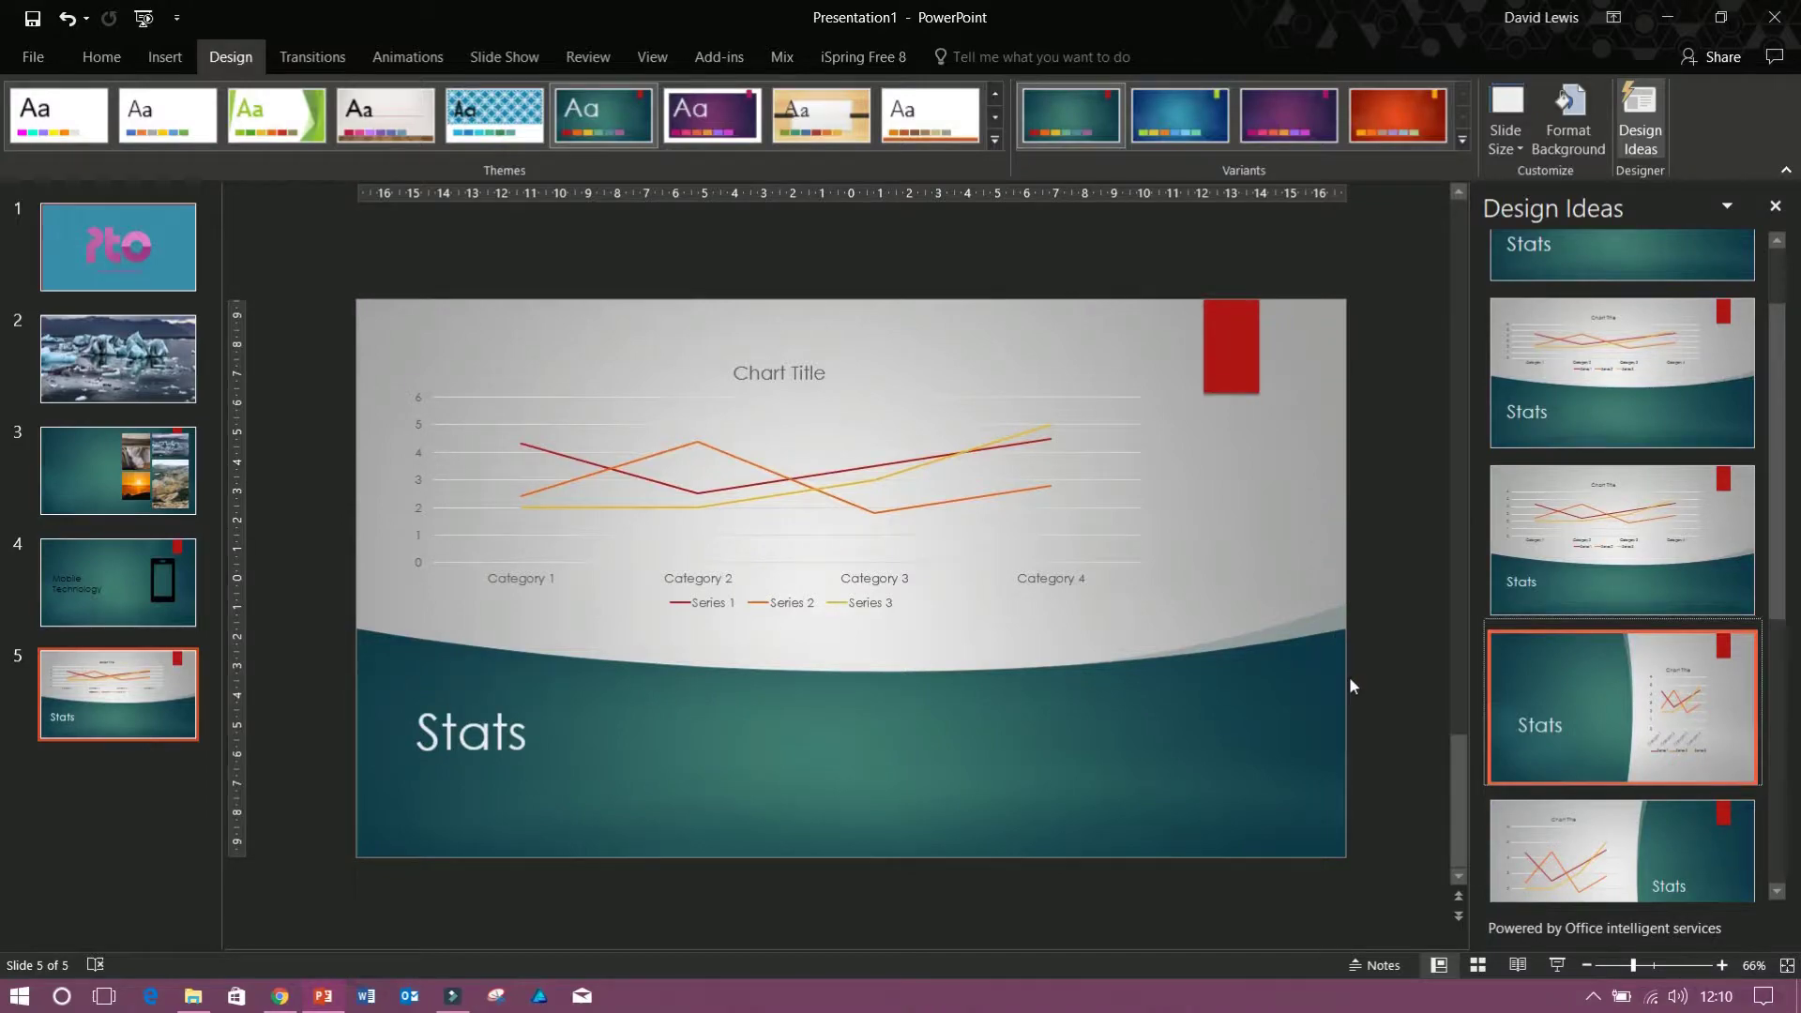
{"action": "scroll", "coordinate": [1686, 846], "scroll_direction": "down", "scroll_amount": 2}
{"action": "left_click", "coordinate": [1687, 846]}
{"action": "scroll", "coordinate": [1661, 861], "scroll_direction": "down", "scroll_amount": 3}
{"action": "left_click", "coordinate": [1662, 862]}
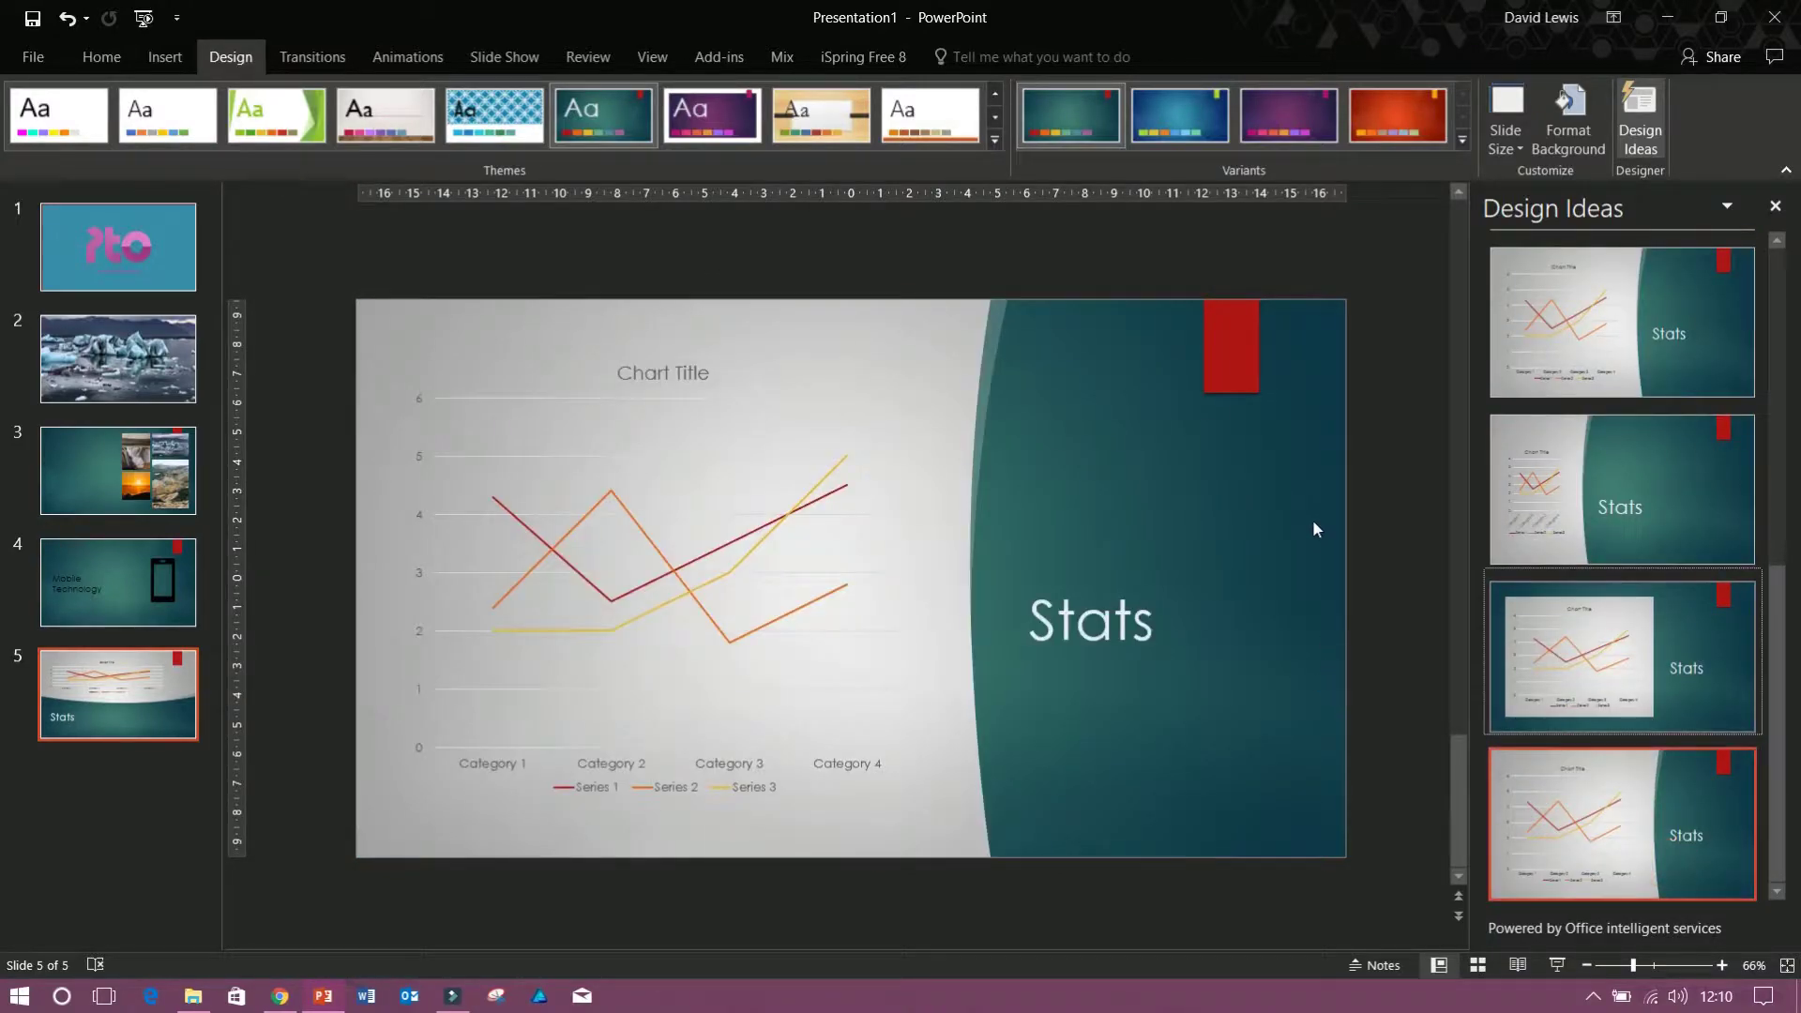
{"action": "left_click", "coordinate": [1440, 485]}
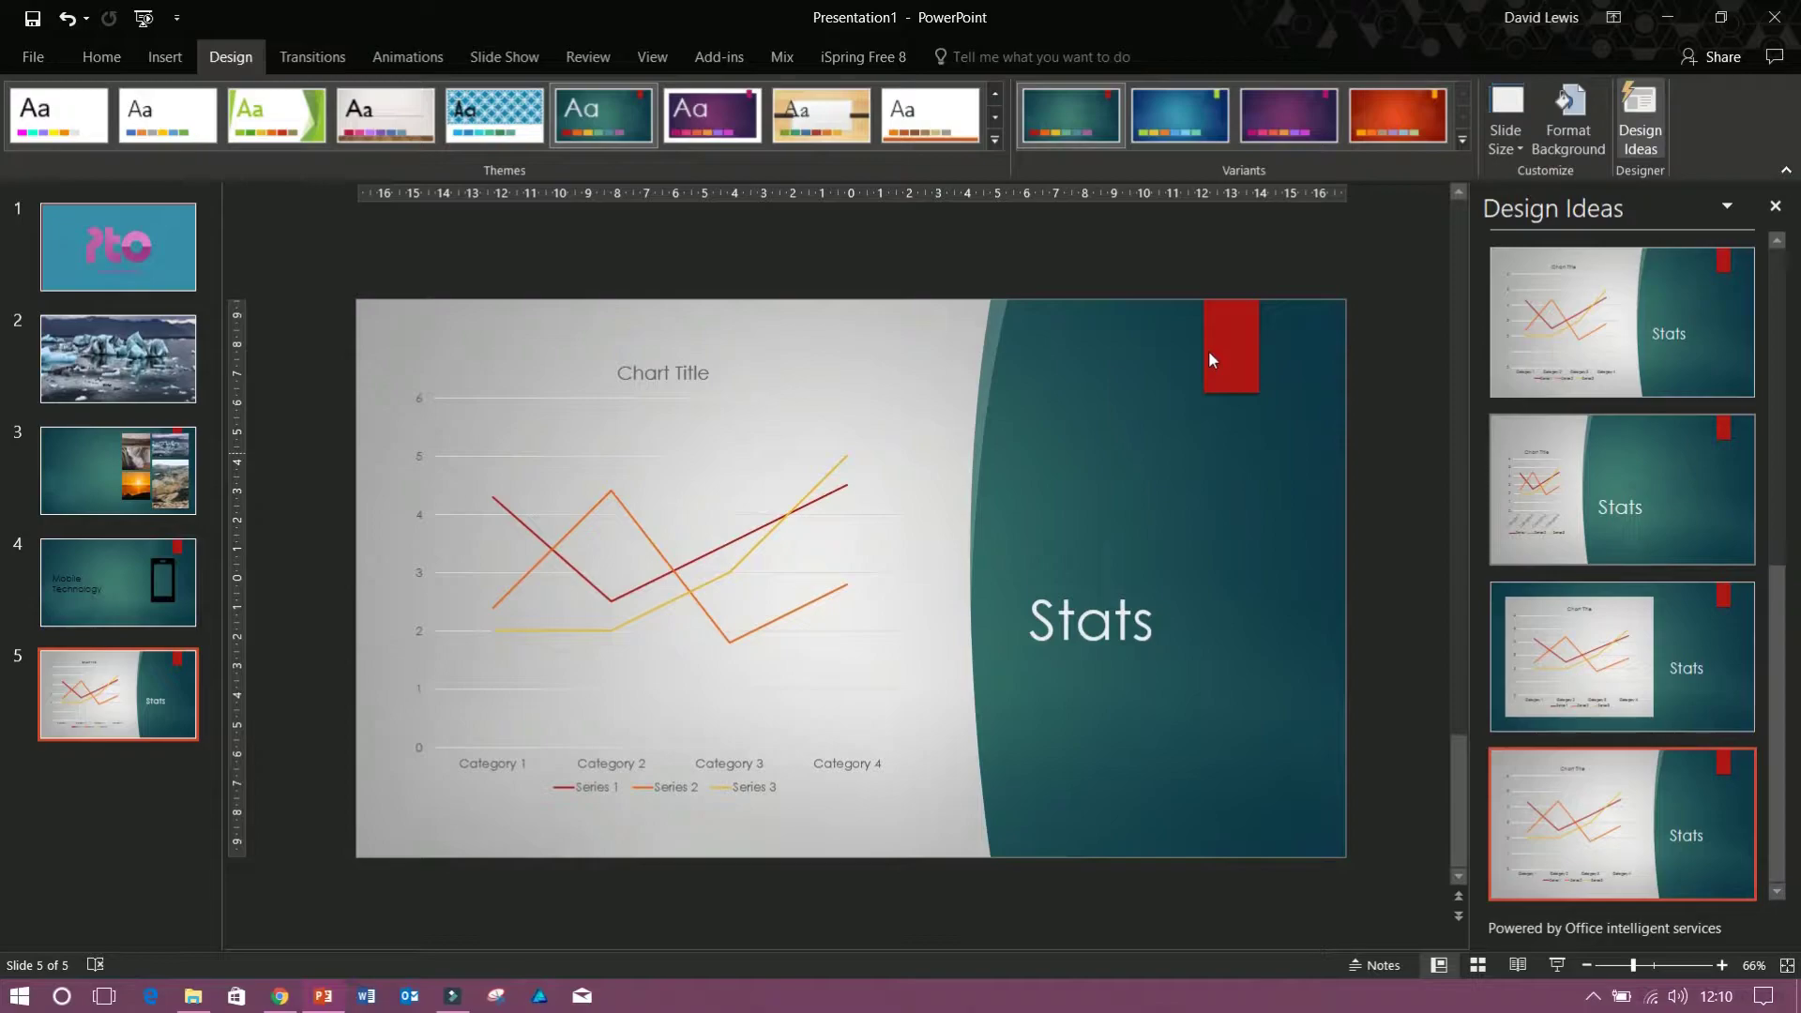
Step: Go through the other slides to the Mobile Technology slide and apply the light grey theme with the wooden floor
{"action": "left_click", "coordinate": [158, 437]}
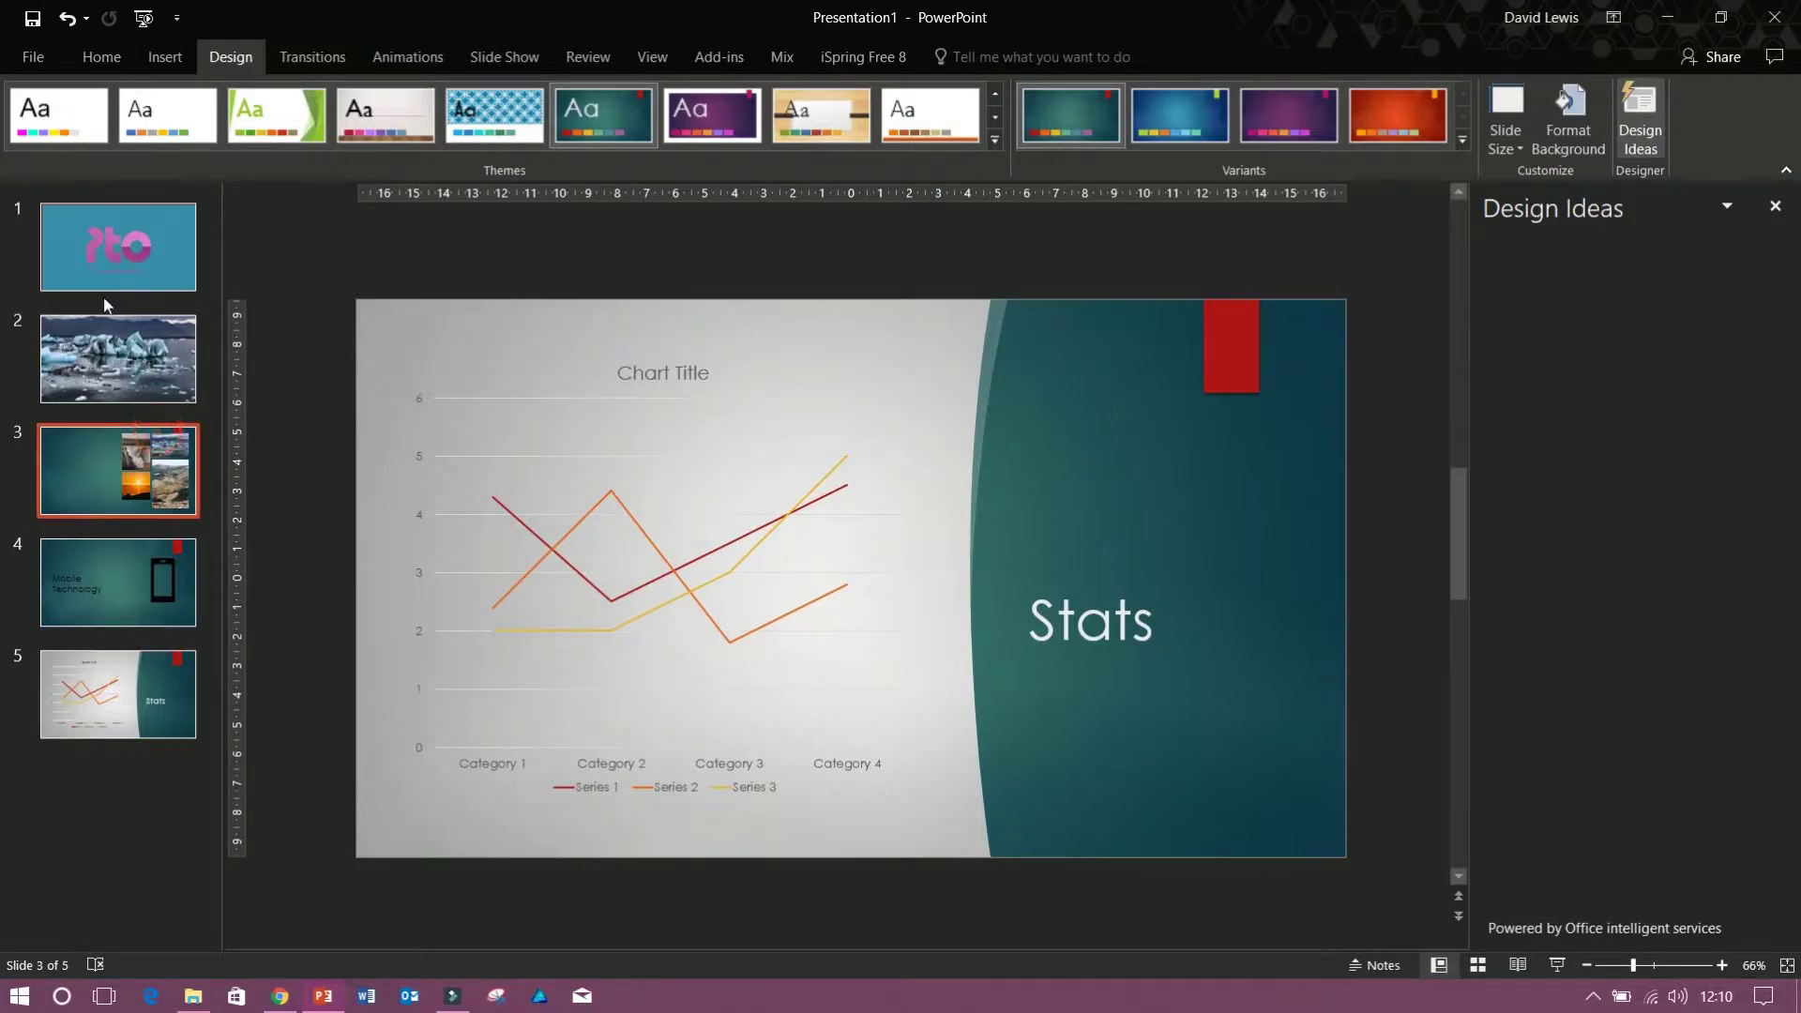
{"action": "left_click", "coordinate": [105, 342]}
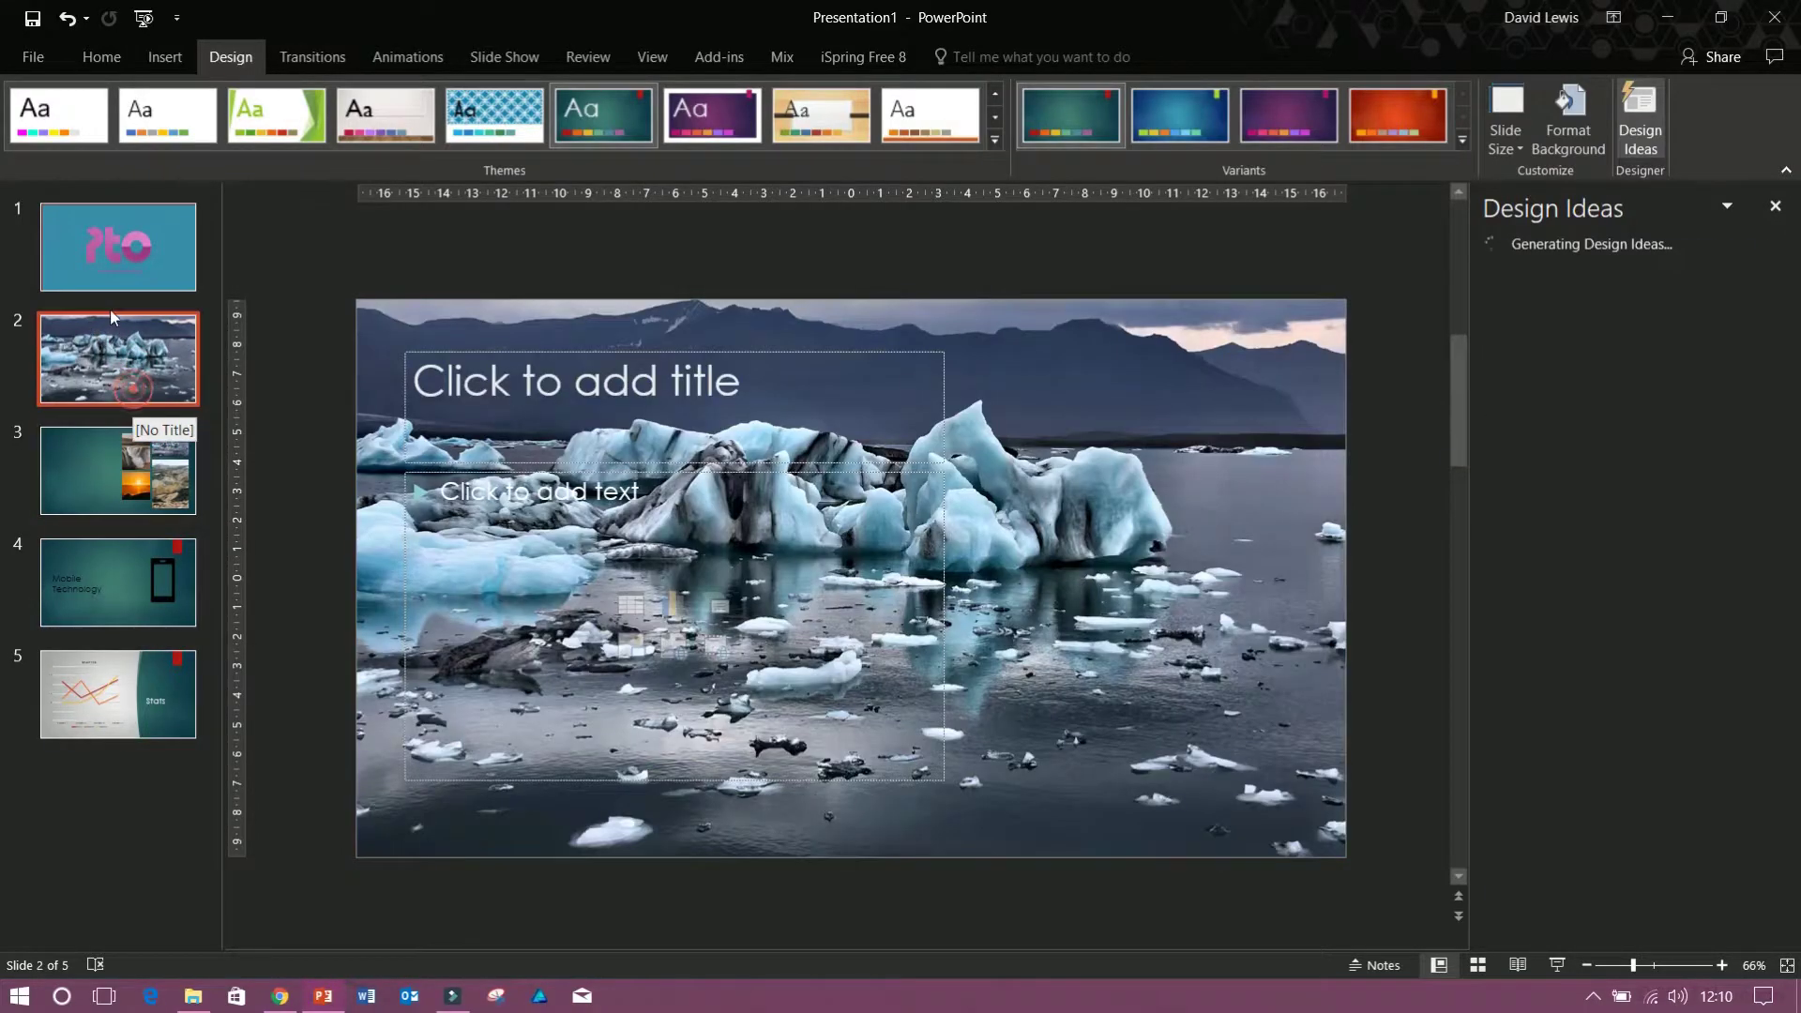
{"action": "key", "text": "Down"}
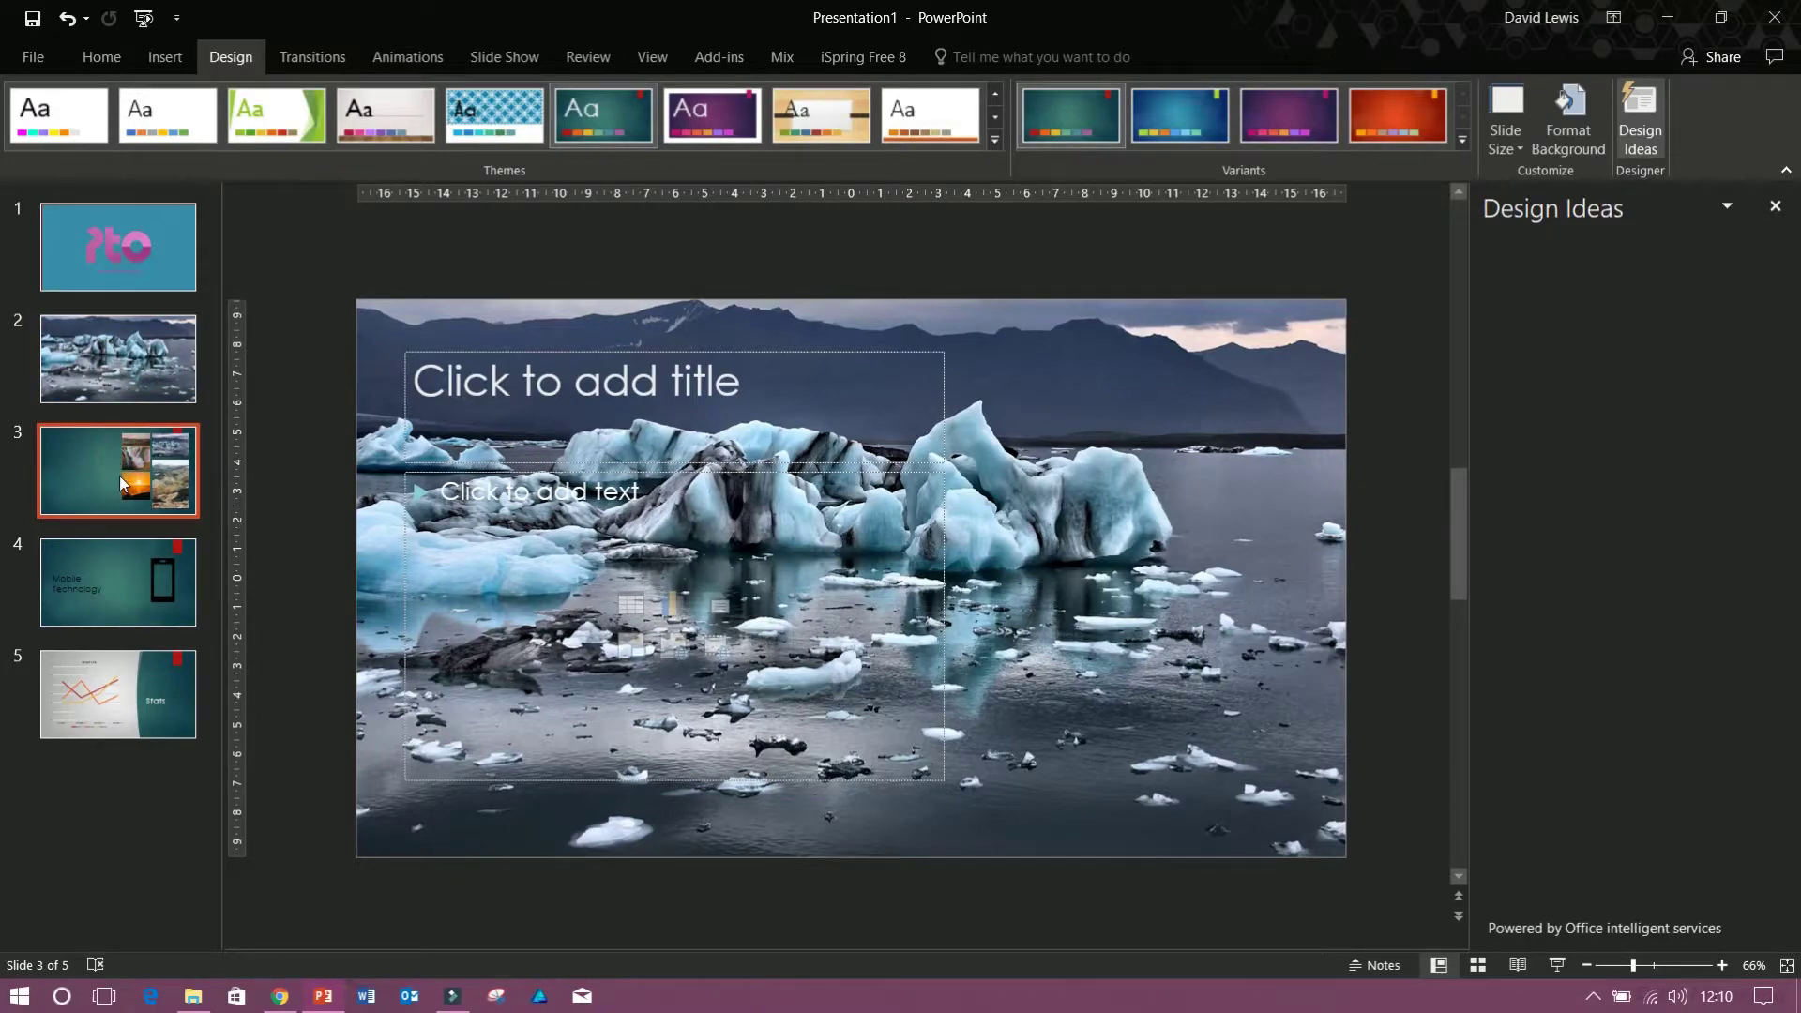
{"action": "key", "text": "Down"}
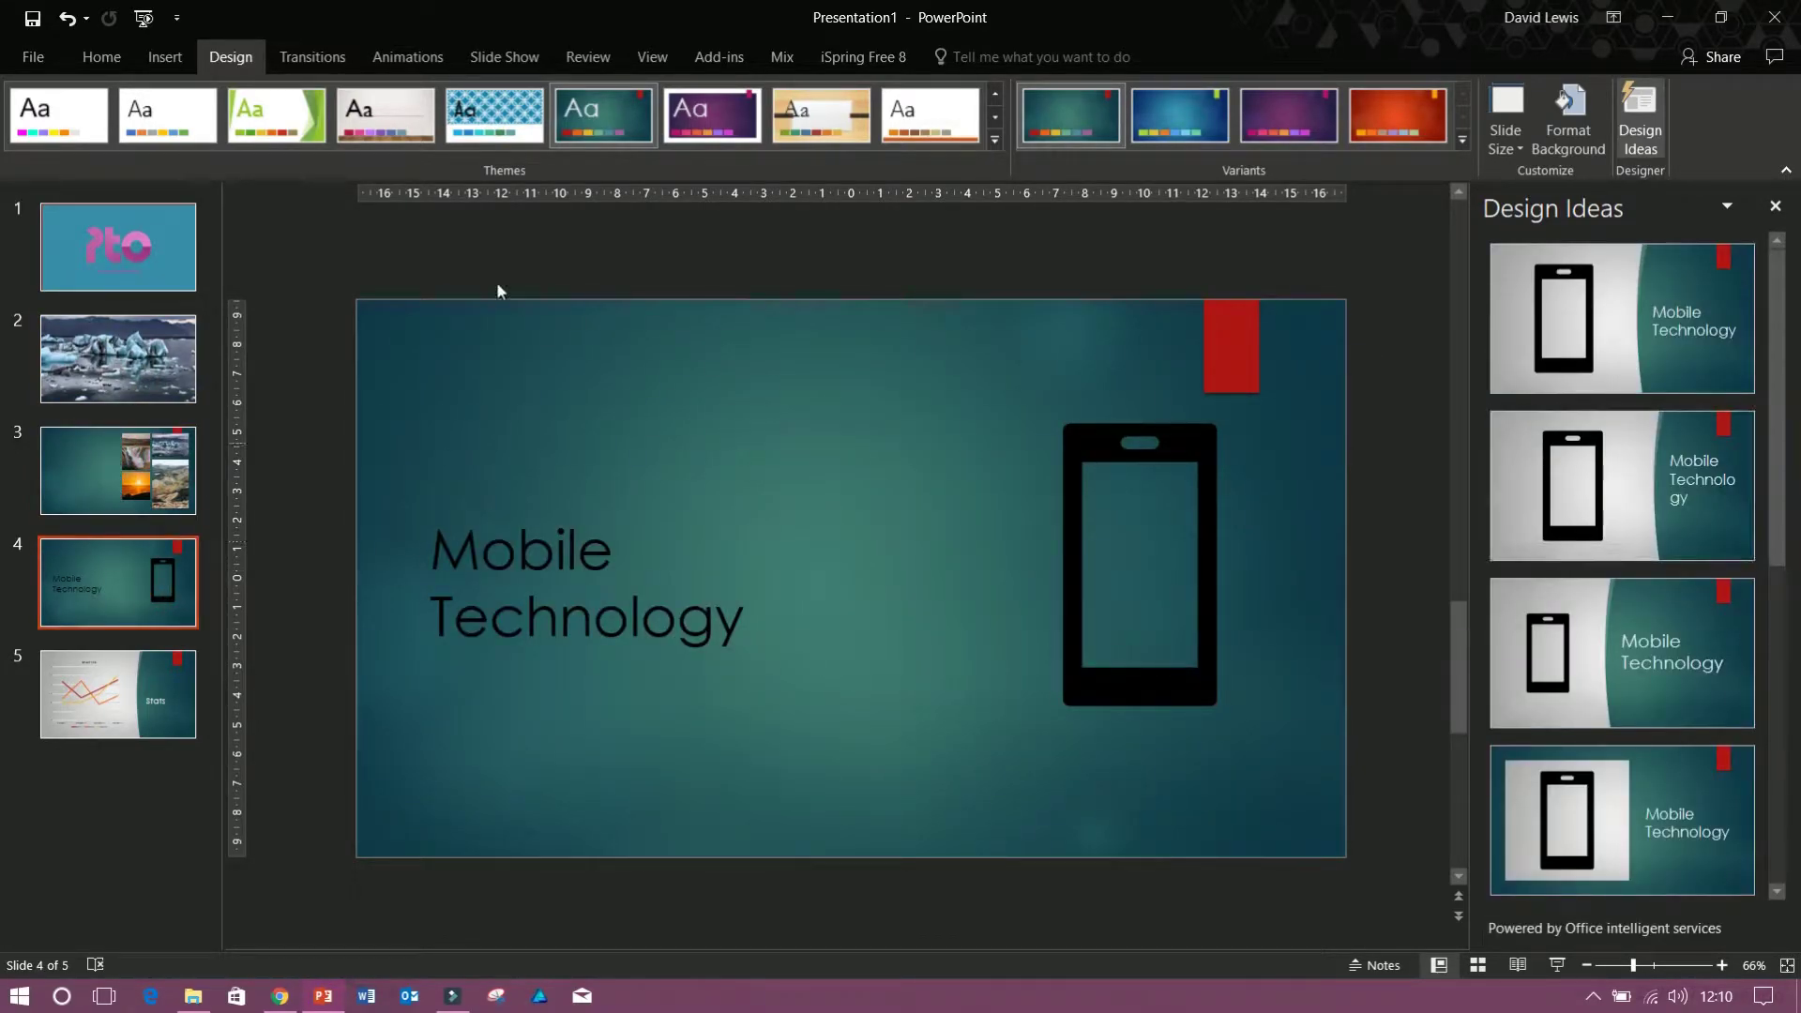
{"action": "left_click", "coordinate": [384, 115]}
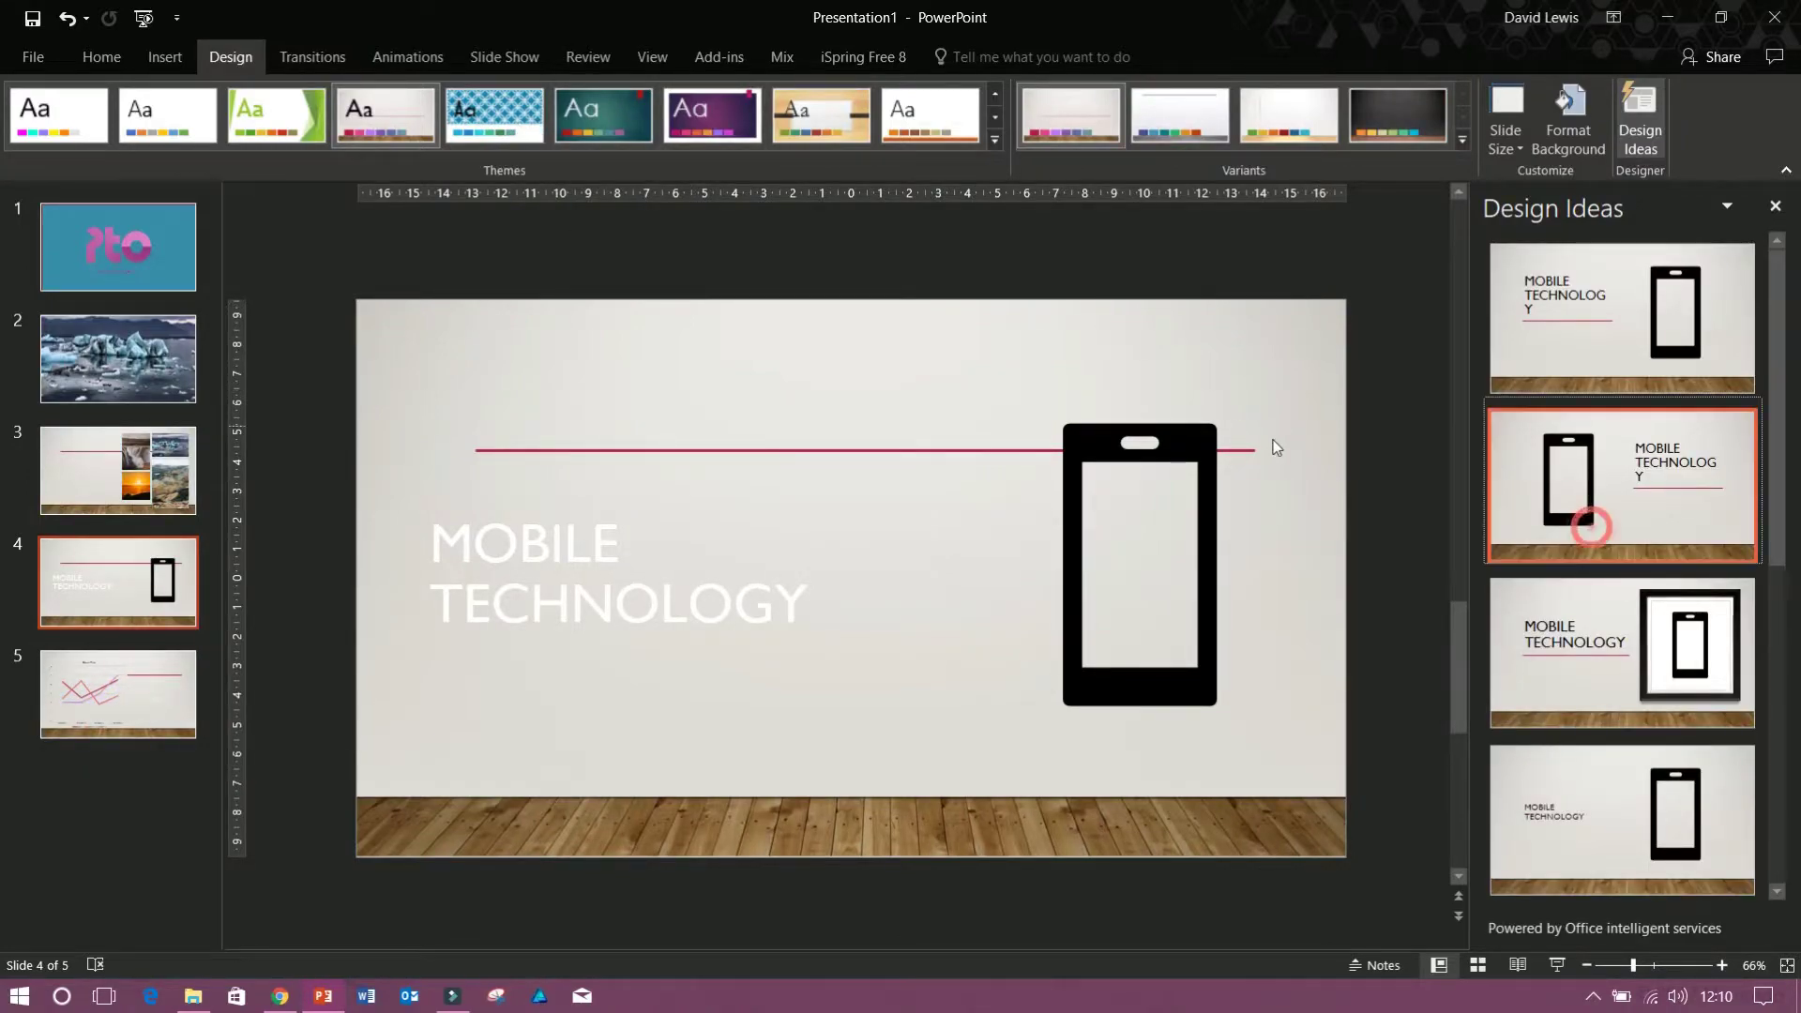
Step: Try the new theme's design ideas for slide 4, ending on the smartphone icon in a black picture frame
{"action": "left_click", "coordinate": [1592, 515]}
{"action": "key", "text": "Return"}
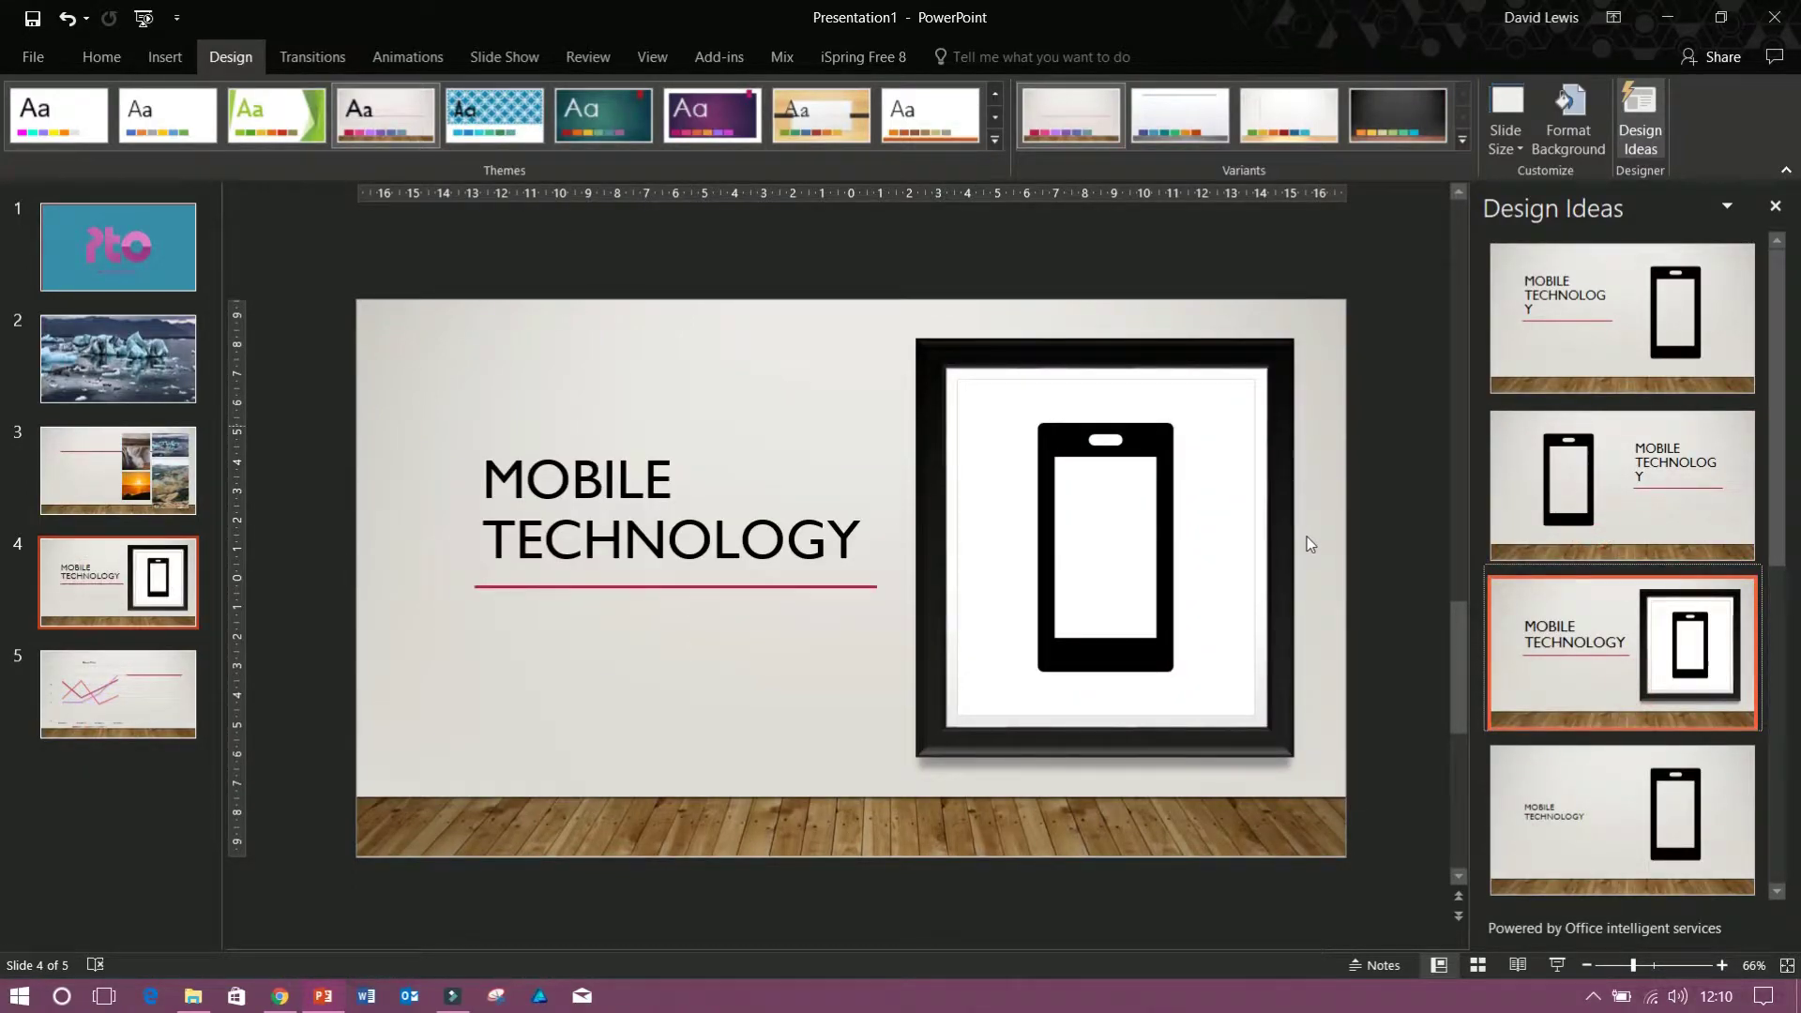
{"action": "key", "text": "Down"}
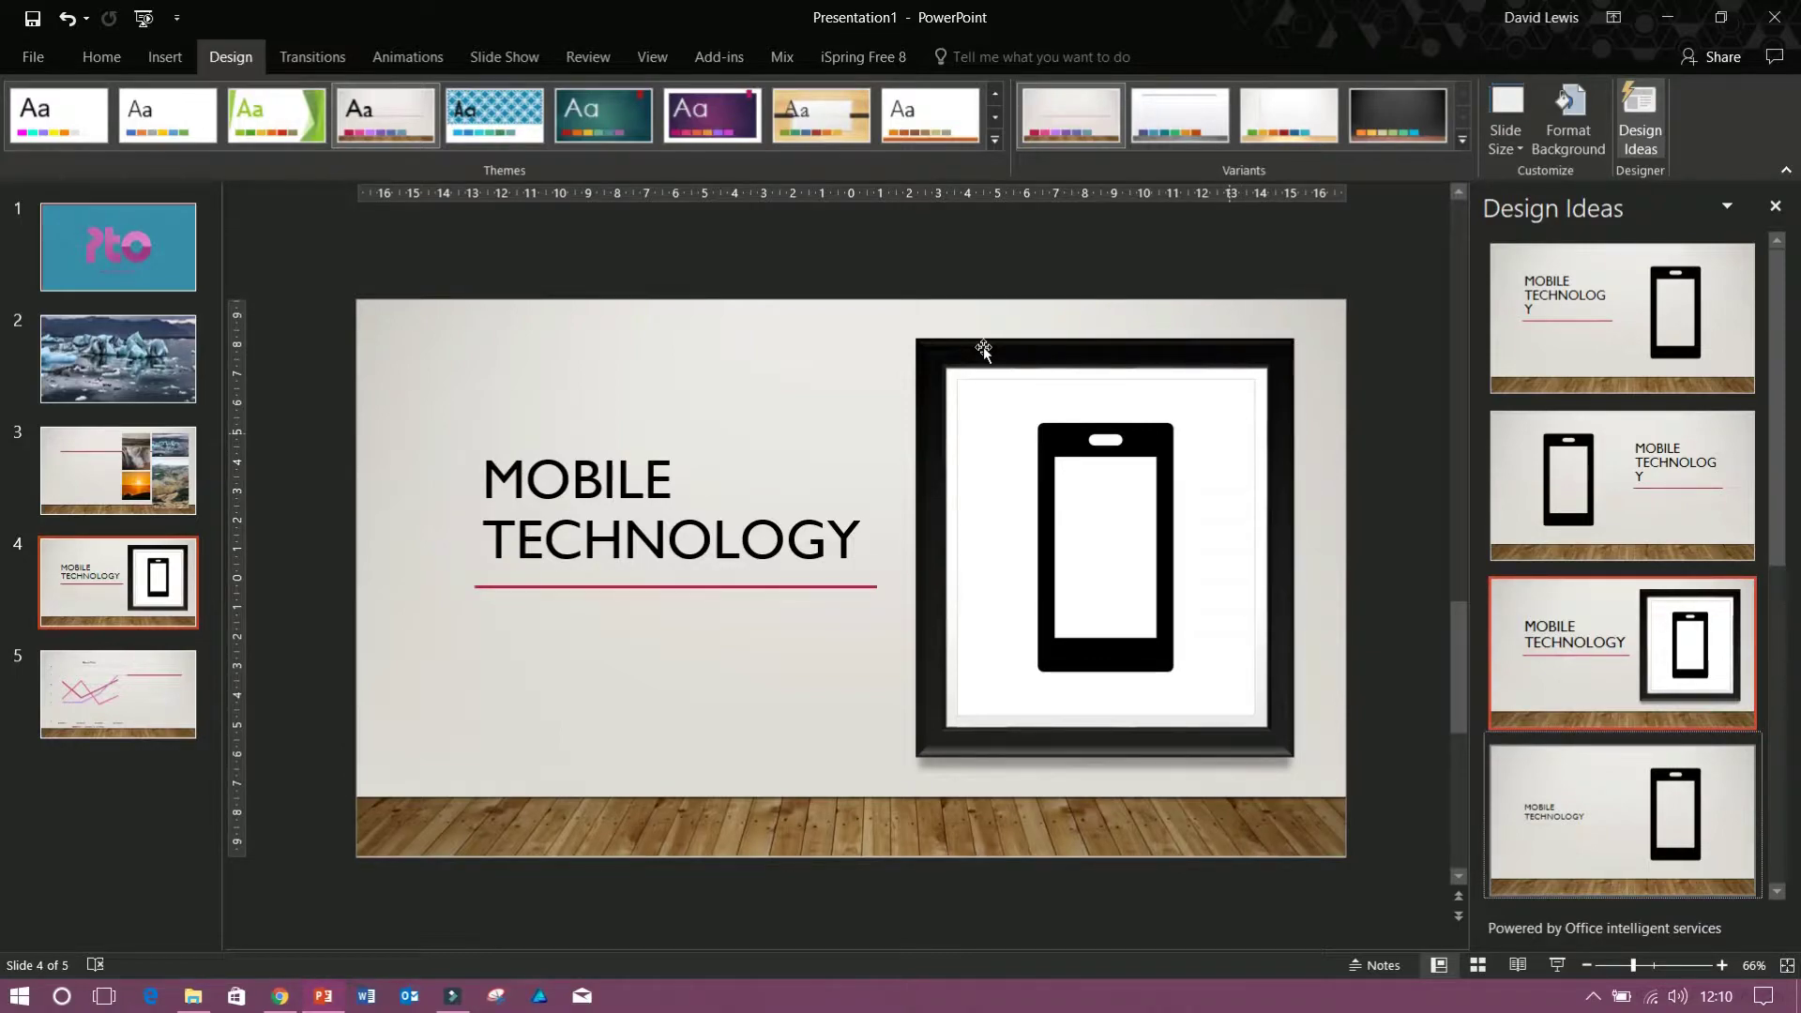
Step: Open the full gallery of themes
{"action": "left_click", "coordinate": [996, 139]}
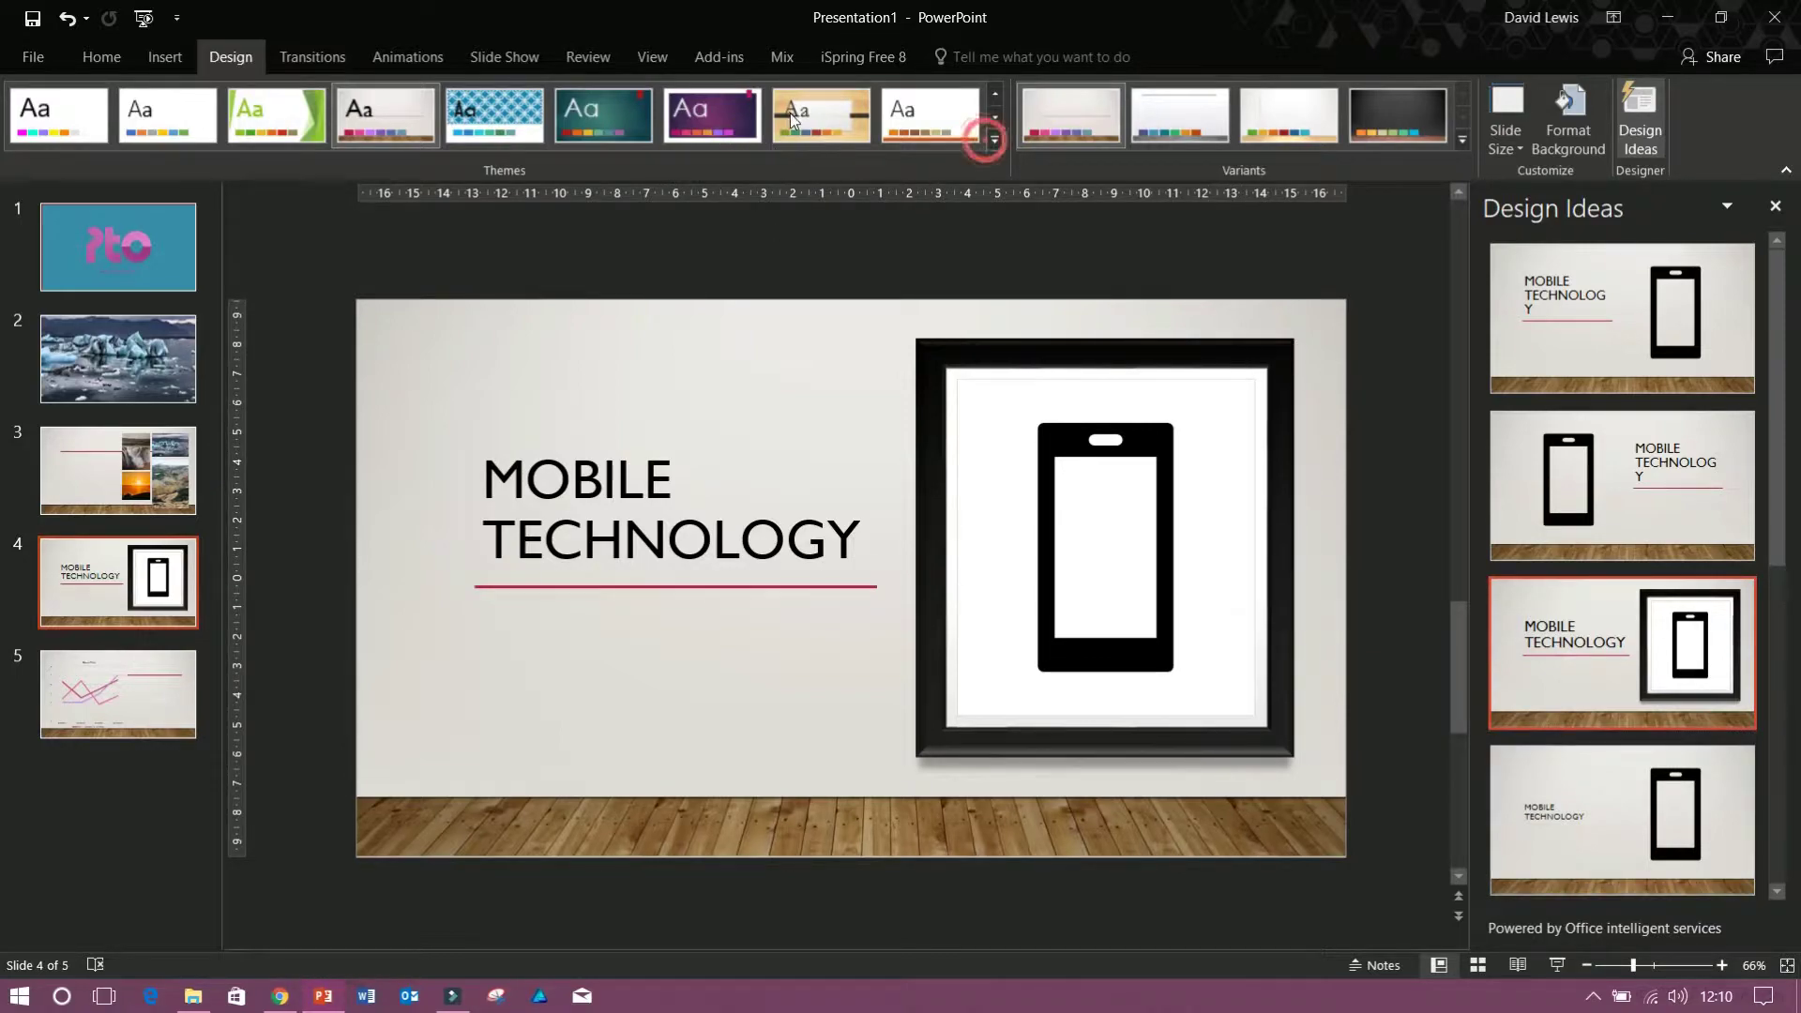